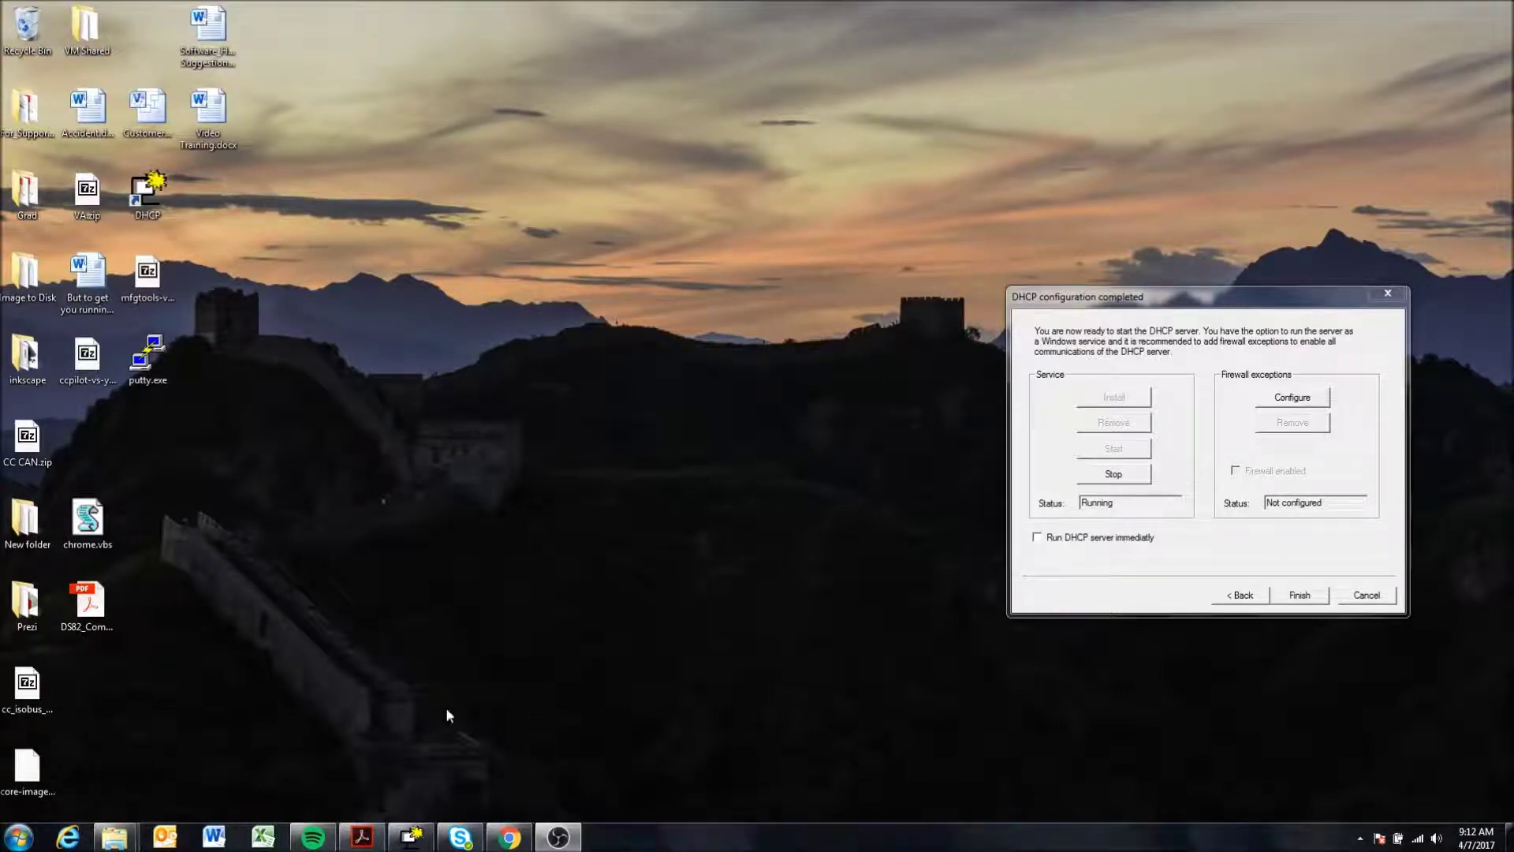
# - Launch PuTTY and open an SSH connection to host 192.168.0.4 on port 22
pyautogui.doubleClick(149, 356)
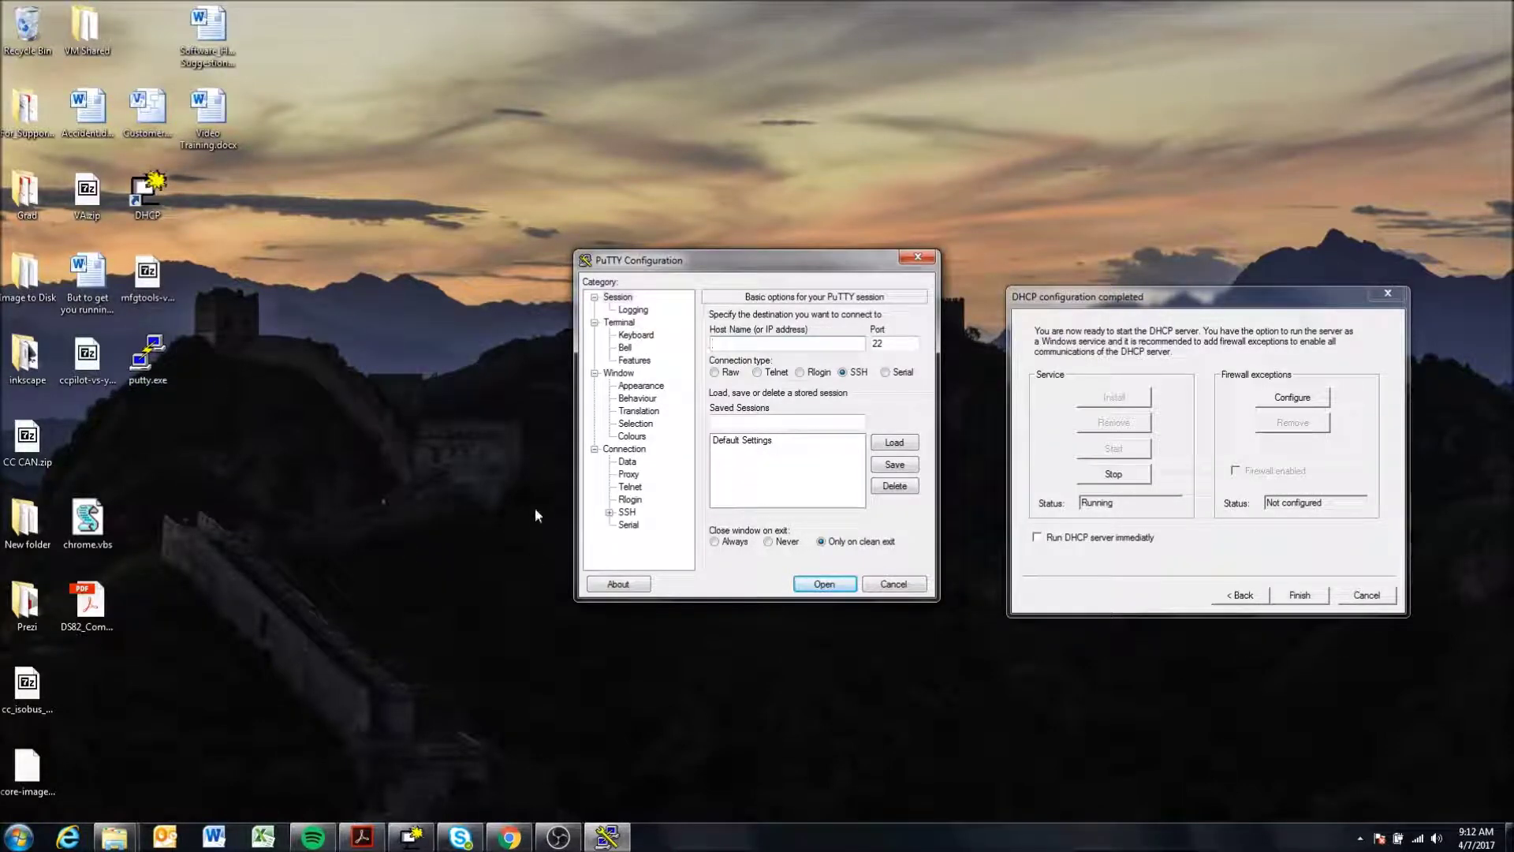
pyautogui.write('192.168.0.41')
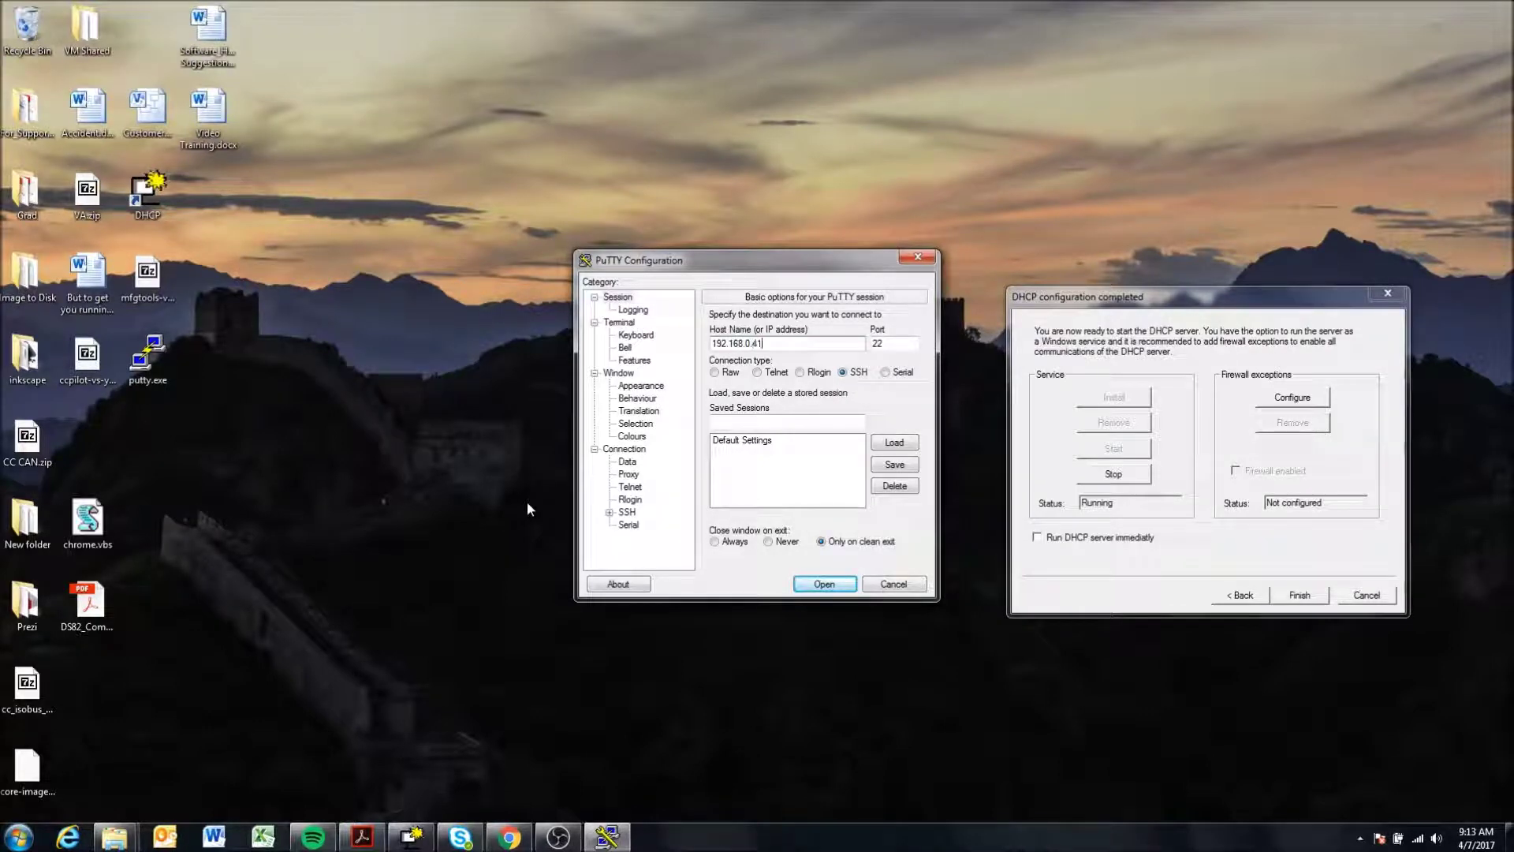
pyautogui.press('BackSpace')
pyautogui.moveTo(789, 344); pyautogui.dragTo(687, 344)
pyautogui.moveTo(795, 344); pyautogui.dragTo(676, 345)
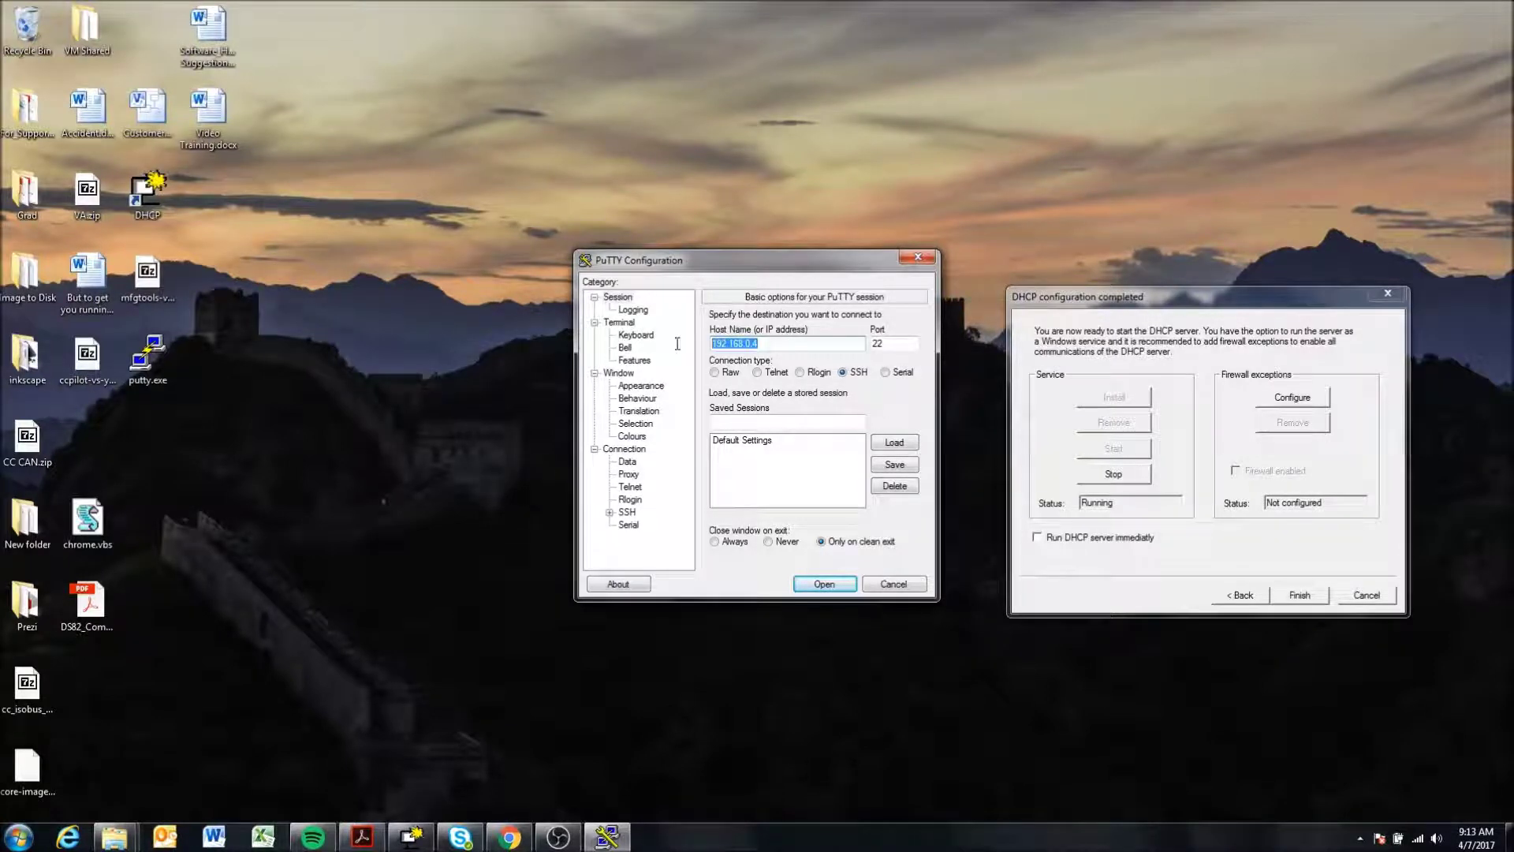
pyautogui.click(799, 347)
pyautogui.click(824, 584)
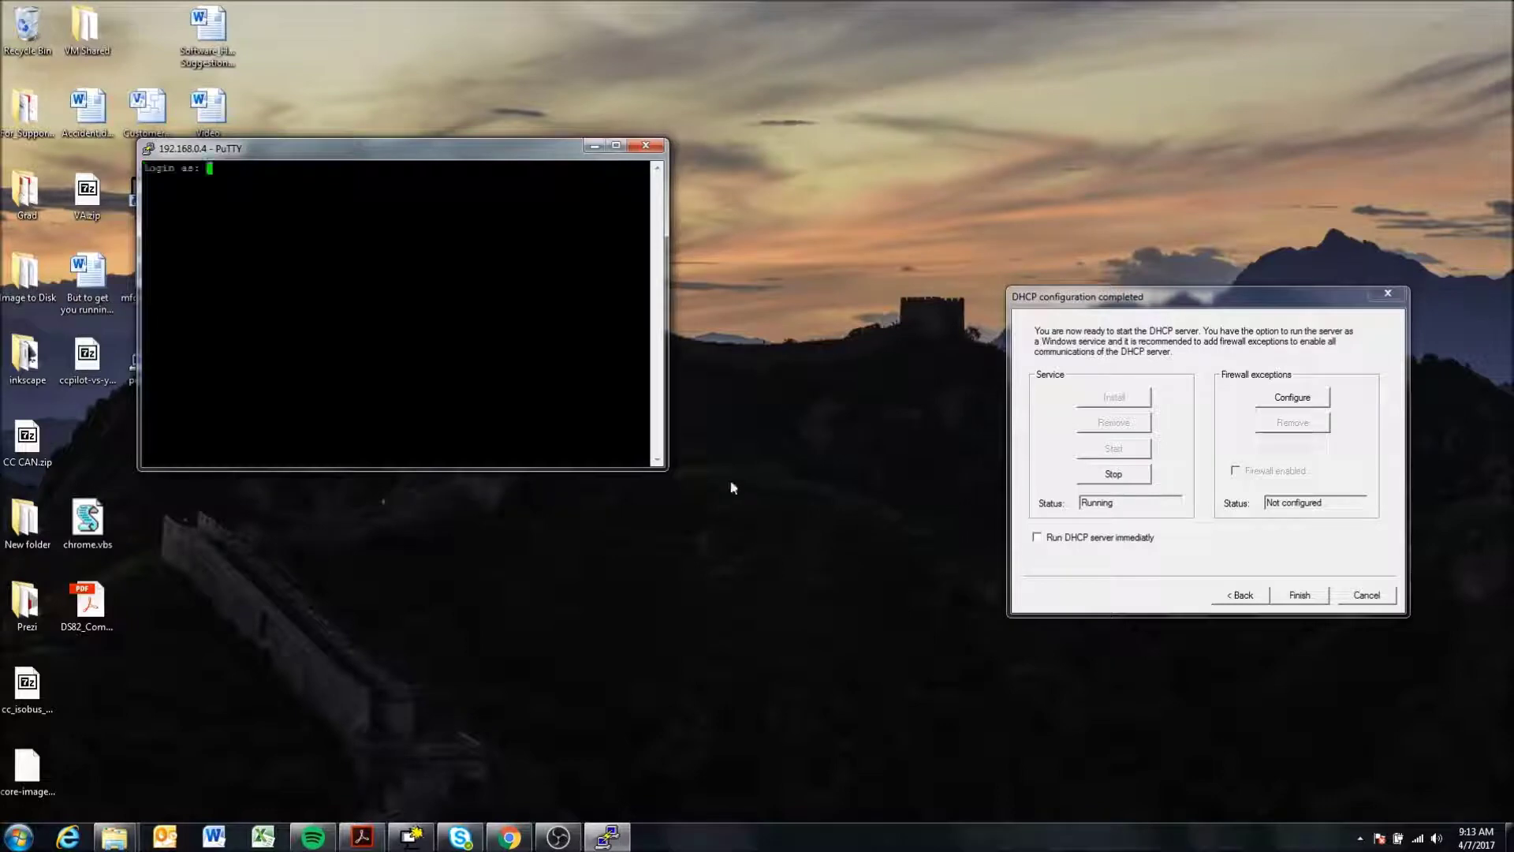
# - Log in as root with the device password and move the terminal window up-left
pyautogui.write('root')
pyautogui.press('Return')
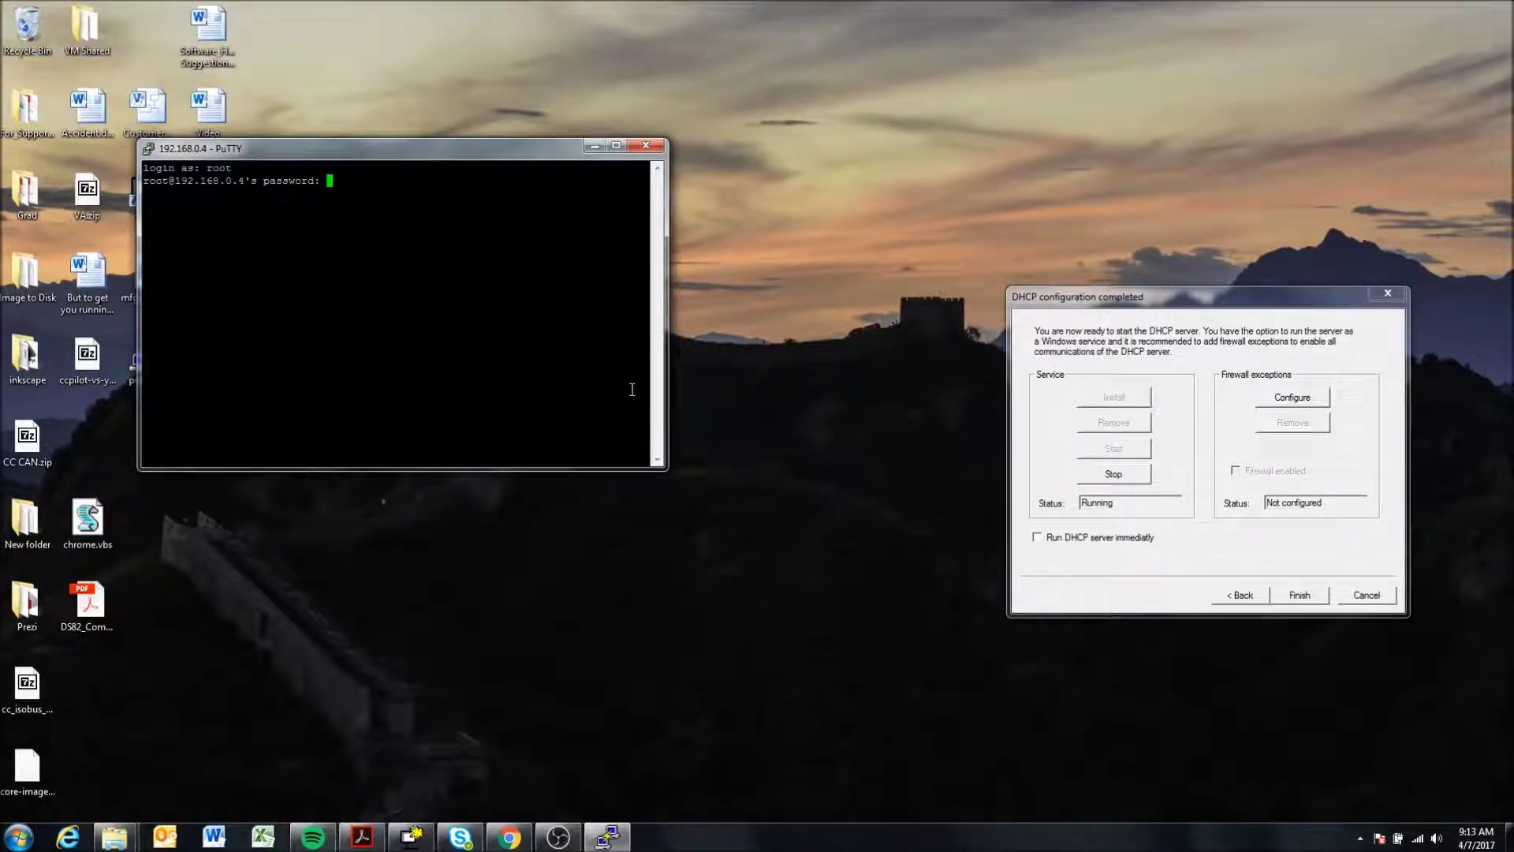
pyautogui.press('Return')
pyautogui.moveTo(272, 156); pyautogui.dragTo(230, 131)
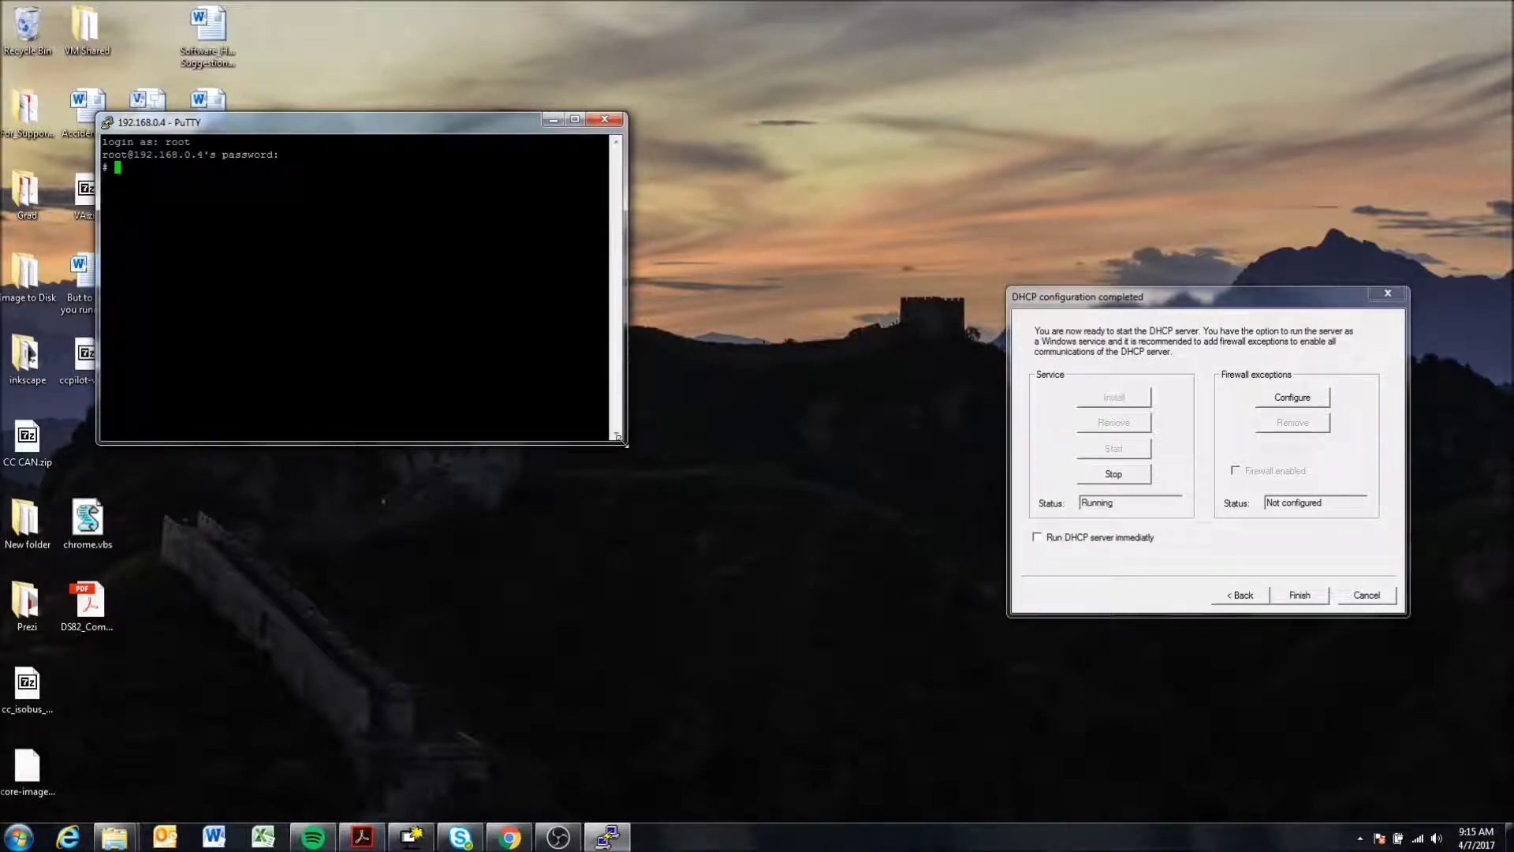
# - Enlarge the terminal, change into /opt/etc/init.d, and list its scripts, spotting StartupGui
pyautogui.moveTo(619, 438); pyautogui.dragTo(1237, 732)
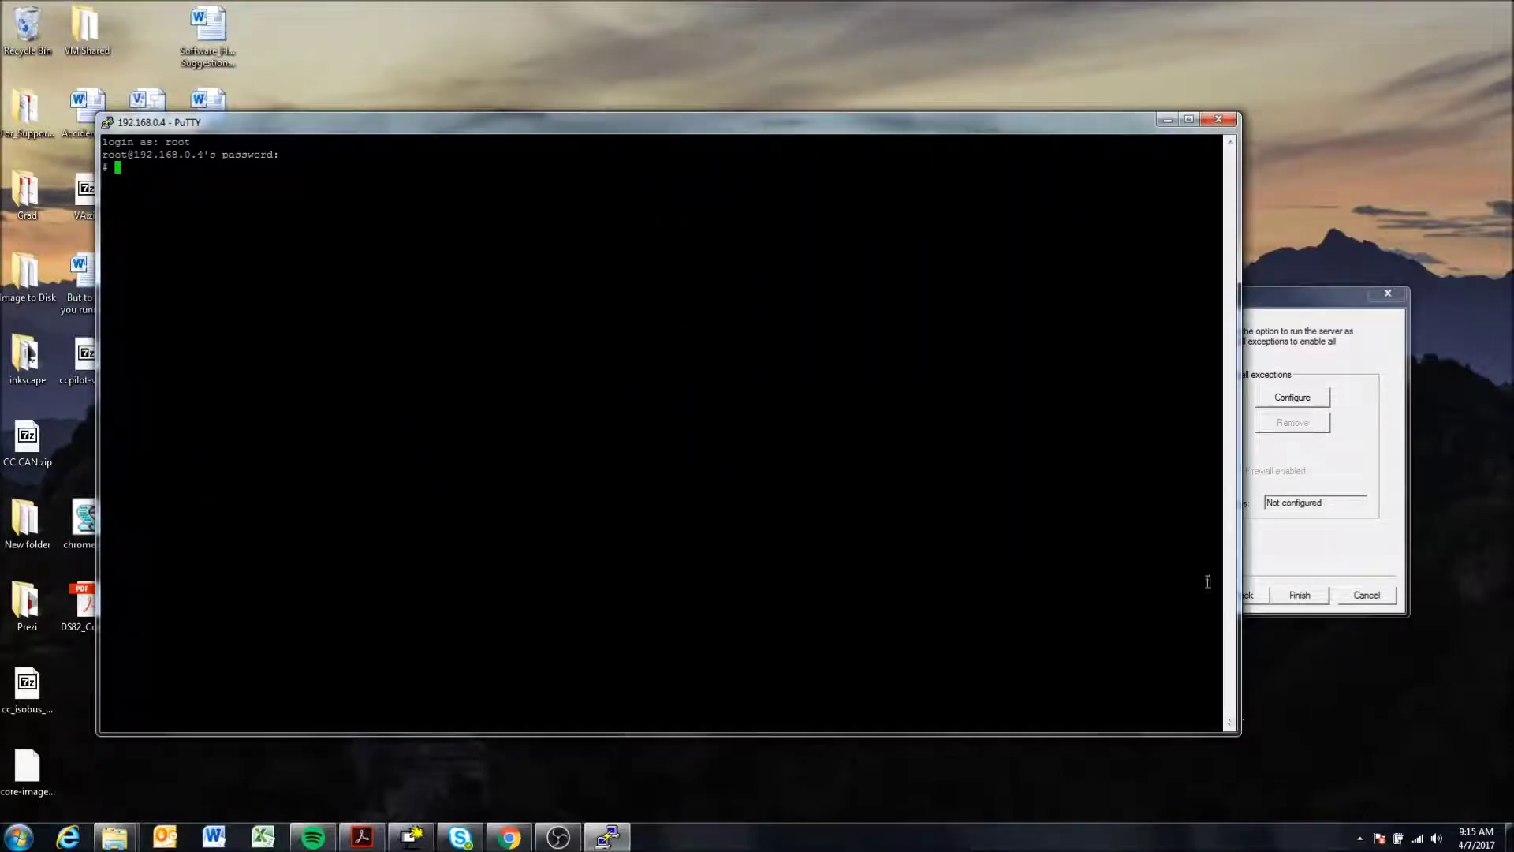
pyautogui.moveTo(676, 125); pyautogui.dragTo(665, 98)
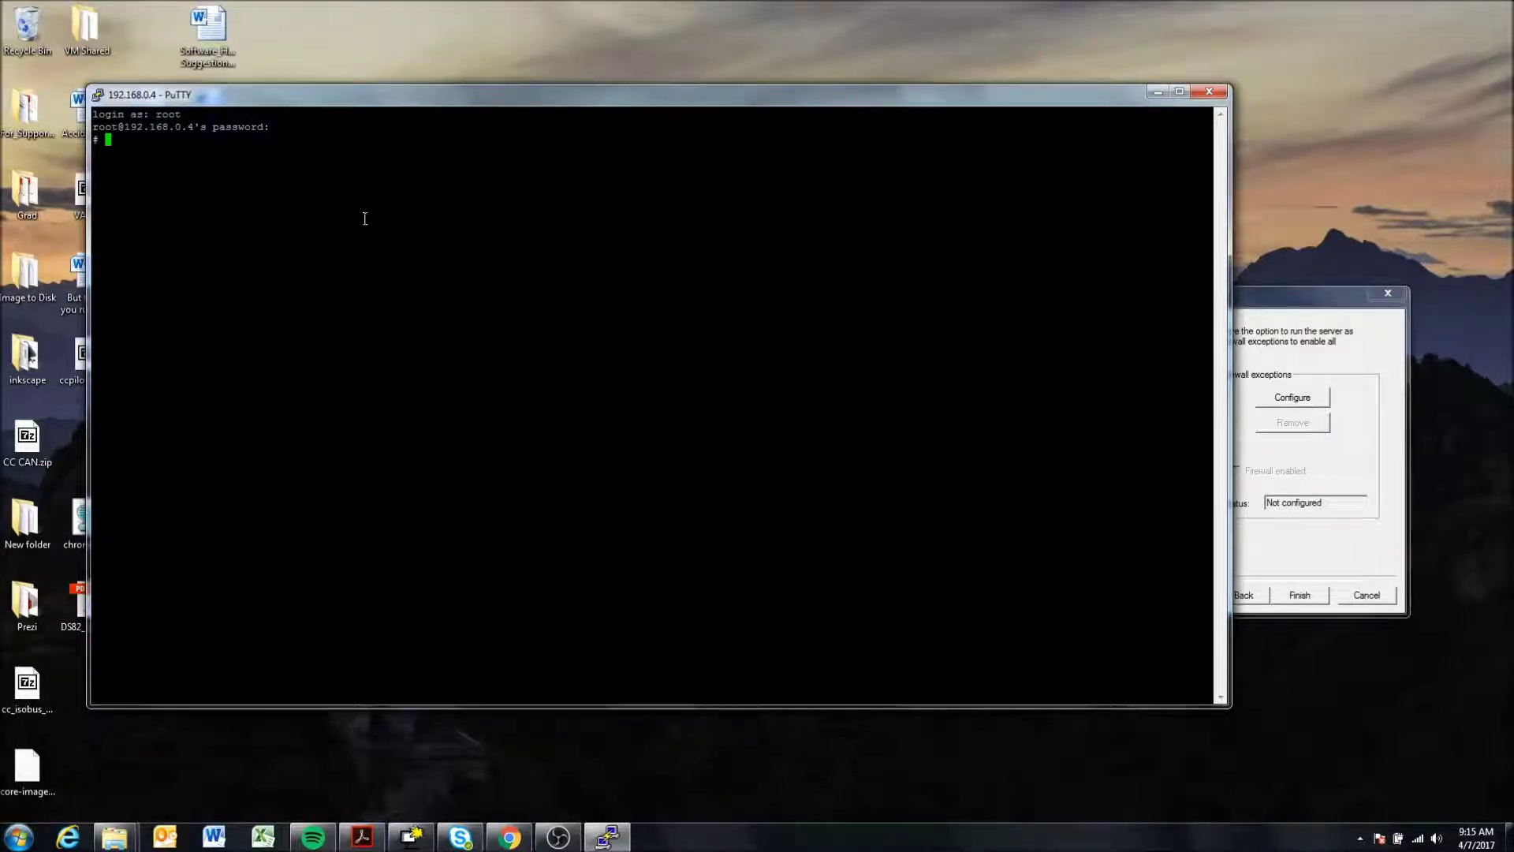
pyautogui.write('cd /opt/etc/init.d/')
pyautogui.press('Return')
pyautogui.write('ls')
pyautogui.press('Return')
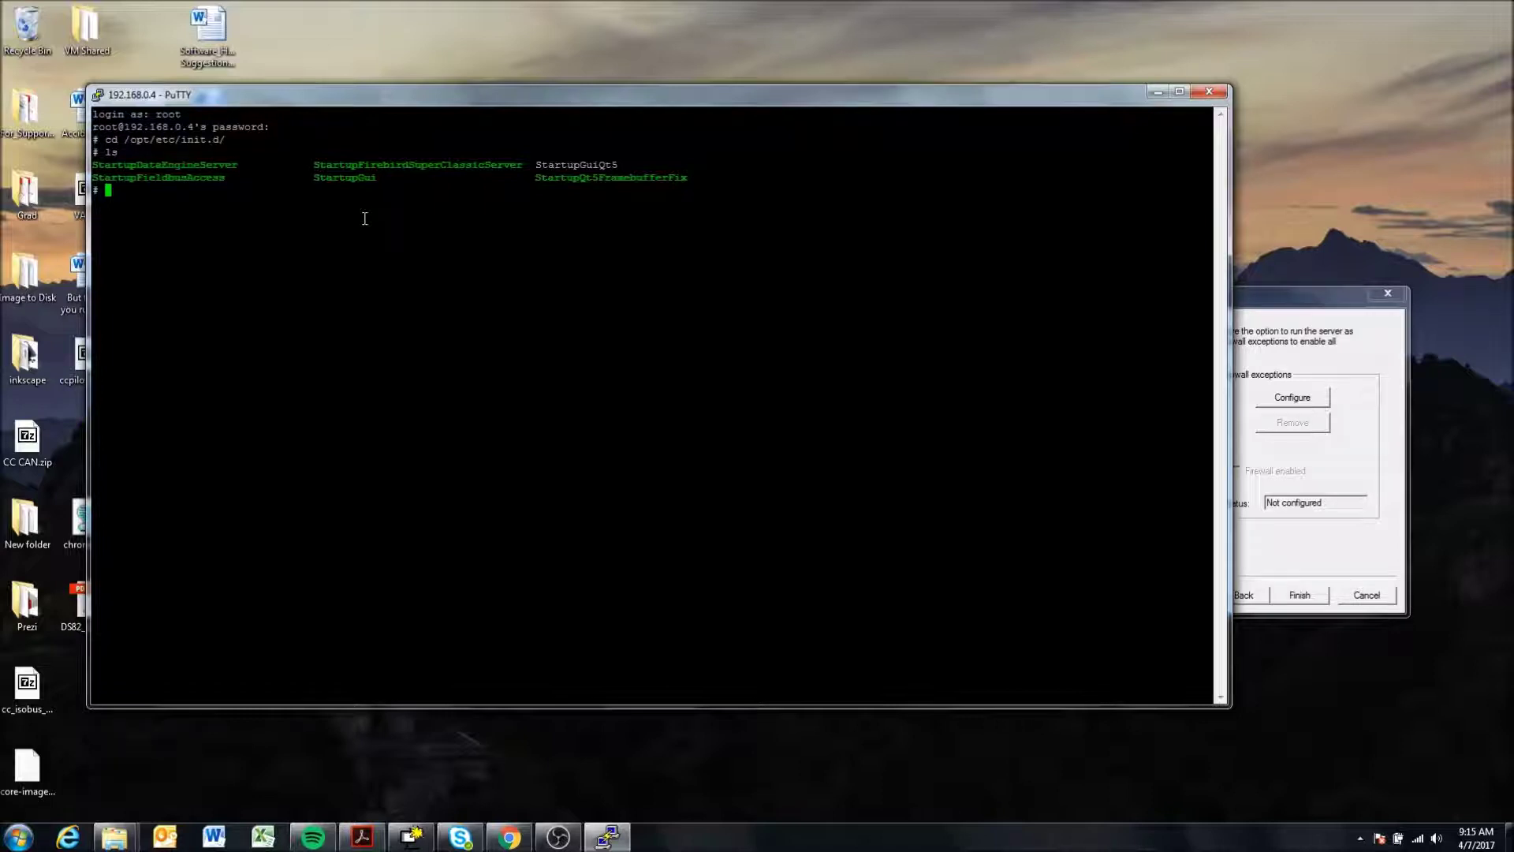
pyautogui.moveTo(315, 177); pyautogui.dragTo(376, 178)
# - Build the command 'nano StartupGui' at the prompt using tab completion
pyautogui.click(384, 197)
pyautogui.write('nano')
pyautogui.write('St')
pyautogui.press('Tab')
pyautogui.write('G')
pyautogui.press('Tab')
# - Open StartupGui in nano, inspect the APPLICATION_PATH line, then exit the editor
pyautogui.press('Return')
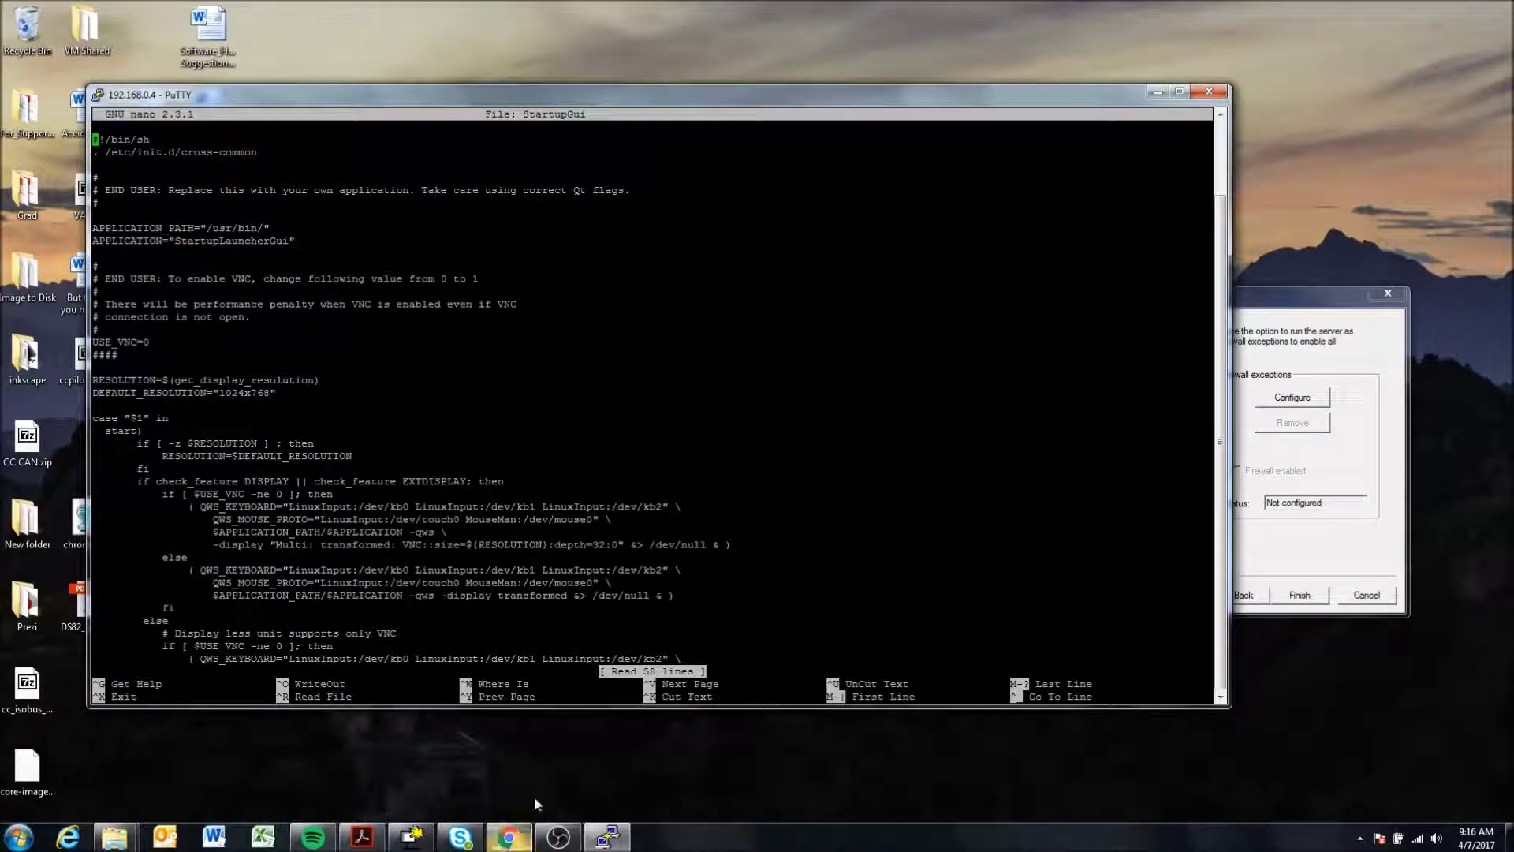
pyautogui.click(509, 837)
pyautogui.click(608, 838)
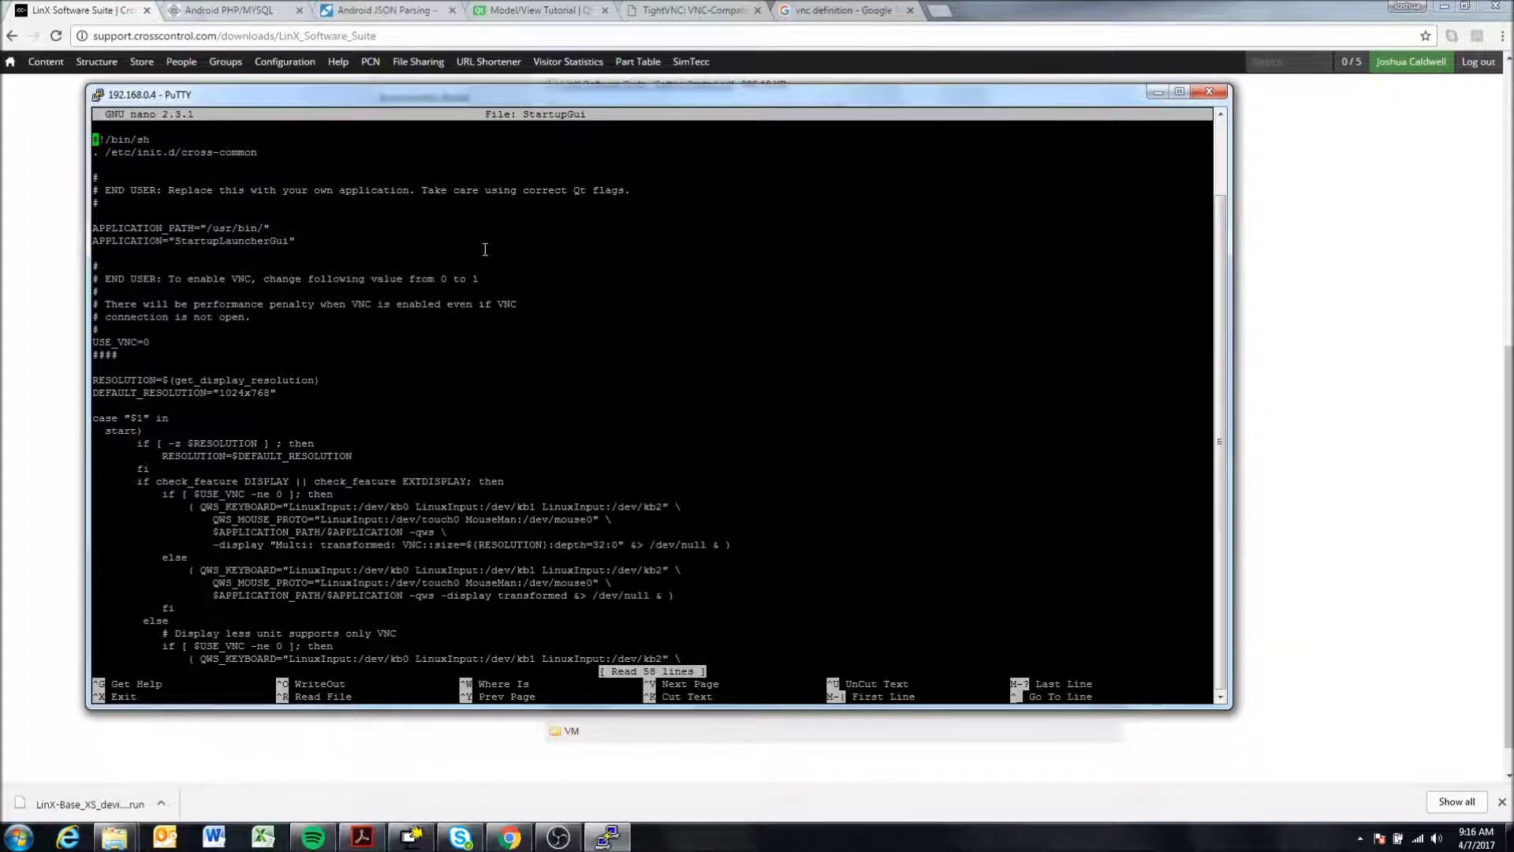
pyautogui.press('Down')
pyautogui.press('Down')
pyautogui.press('Down')
pyautogui.press('Down')
pyautogui.press('Down')
pyautogui.press('Down')
pyautogui.press('Down')
pyautogui.press('Right')
pyautogui.press('Right')
pyautogui.press('Right')
pyautogui.press('Right')
pyautogui.press('Right')
pyautogui.press('Right')
pyautogui.press('Right')
pyautogui.press('Right')
pyautogui.press('Right')
pyautogui.press('Right')
pyautogui.press('Right')
pyautogui.press('Right')
pyautogui.press('Right')
pyautogui.press('Right')
pyautogui.press('Right')
pyautogui.press('Right')
pyautogui.press('Right')
pyautogui.press('Right')
pyautogui.press('Right')
pyautogui.press('Right')
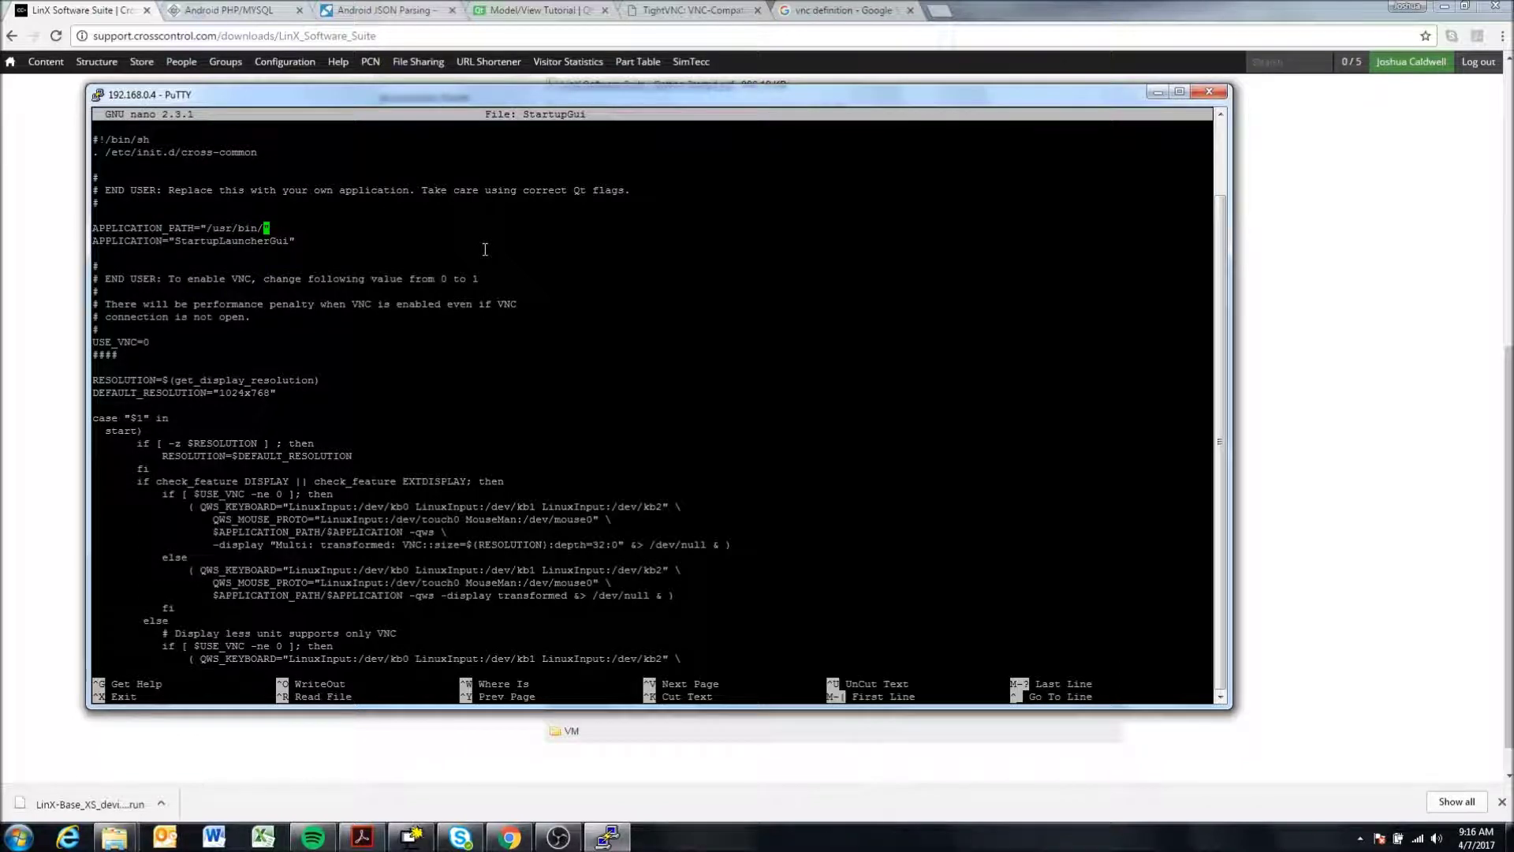
pyautogui.hotkey('ctrl', 'x')
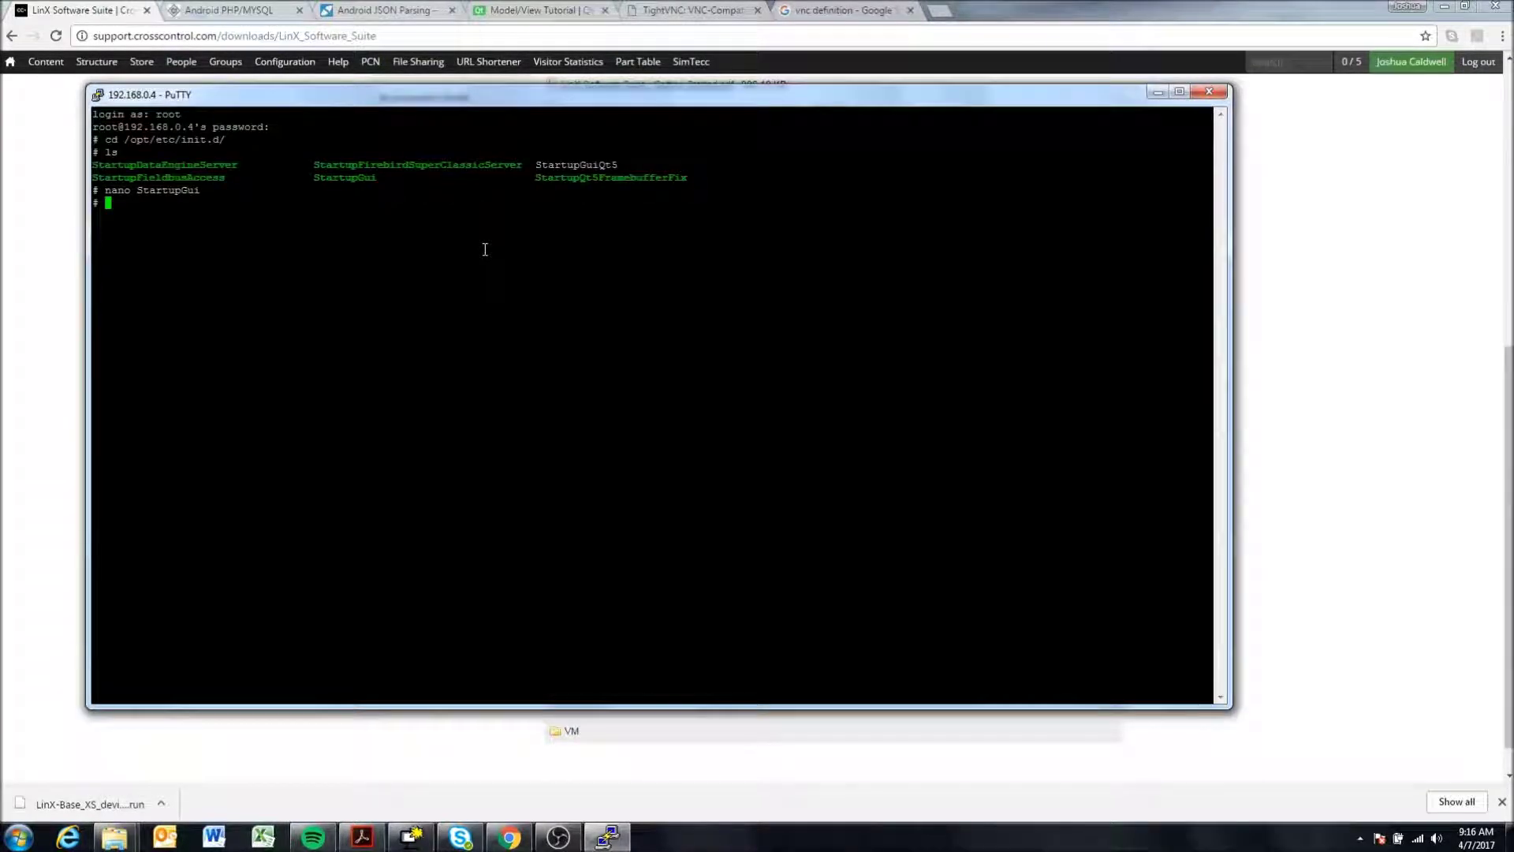
# - Change into /opt and list its contents
pyautogui.write('cd /opt')
pyautogui.press('Return')
pyautogui.write('ls')
pyautogui.press('Return')
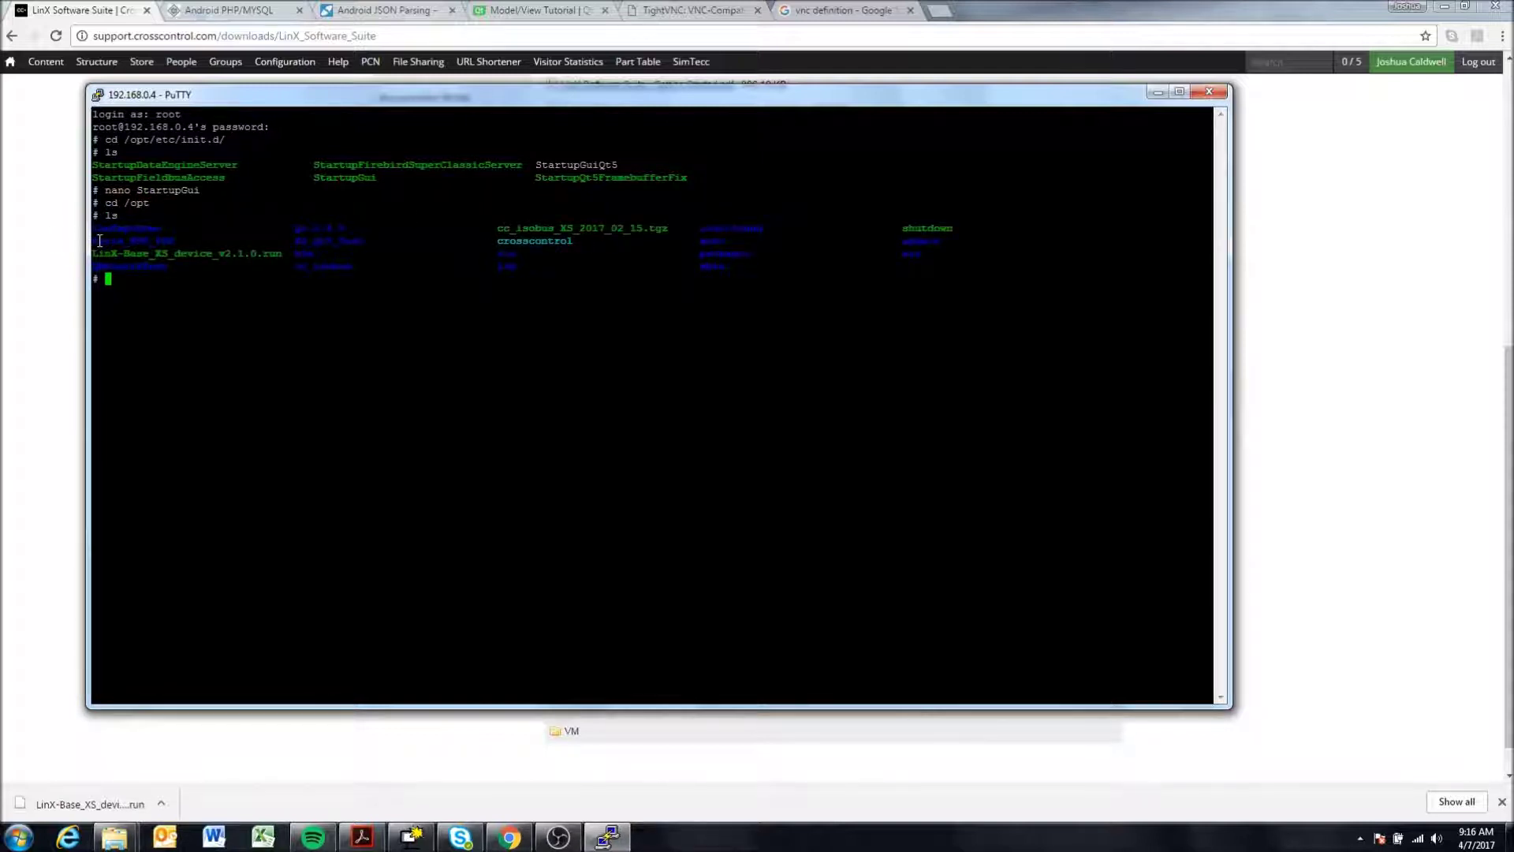
# - Change into the /opt/Faria_800_480 folder using tab completion
pyautogui.moveTo(95, 240); pyautogui.dragTo(170, 237)
pyautogui.click(168, 239)
pyautogui.click(102, 237)
pyautogui.moveTo(93, 241); pyautogui.dragTo(172, 242)
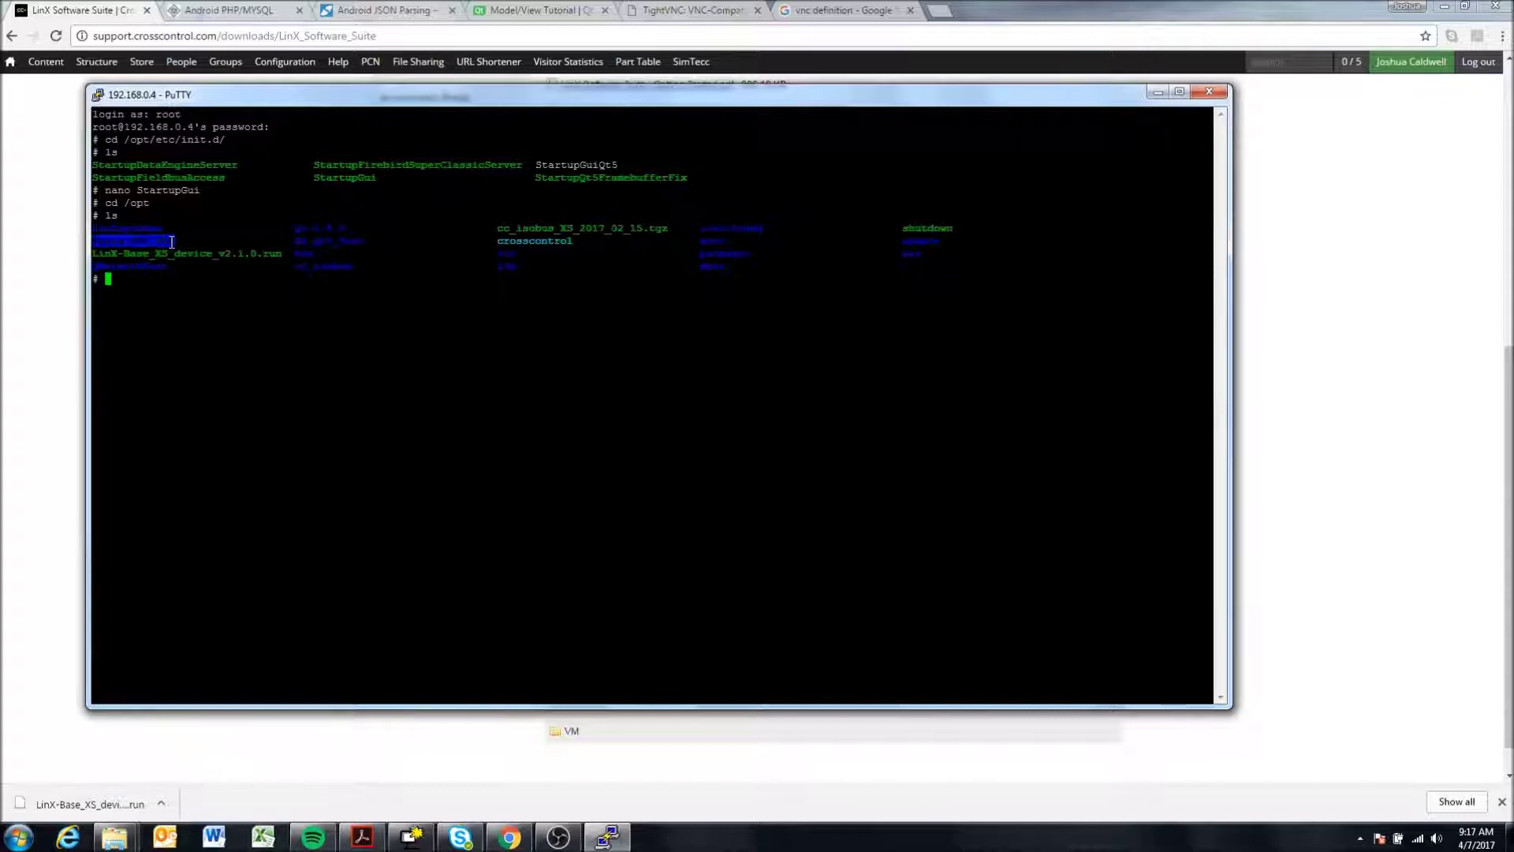
pyautogui.click(149, 294)
pyautogui.write('cd Far')
pyautogui.press('Tab')
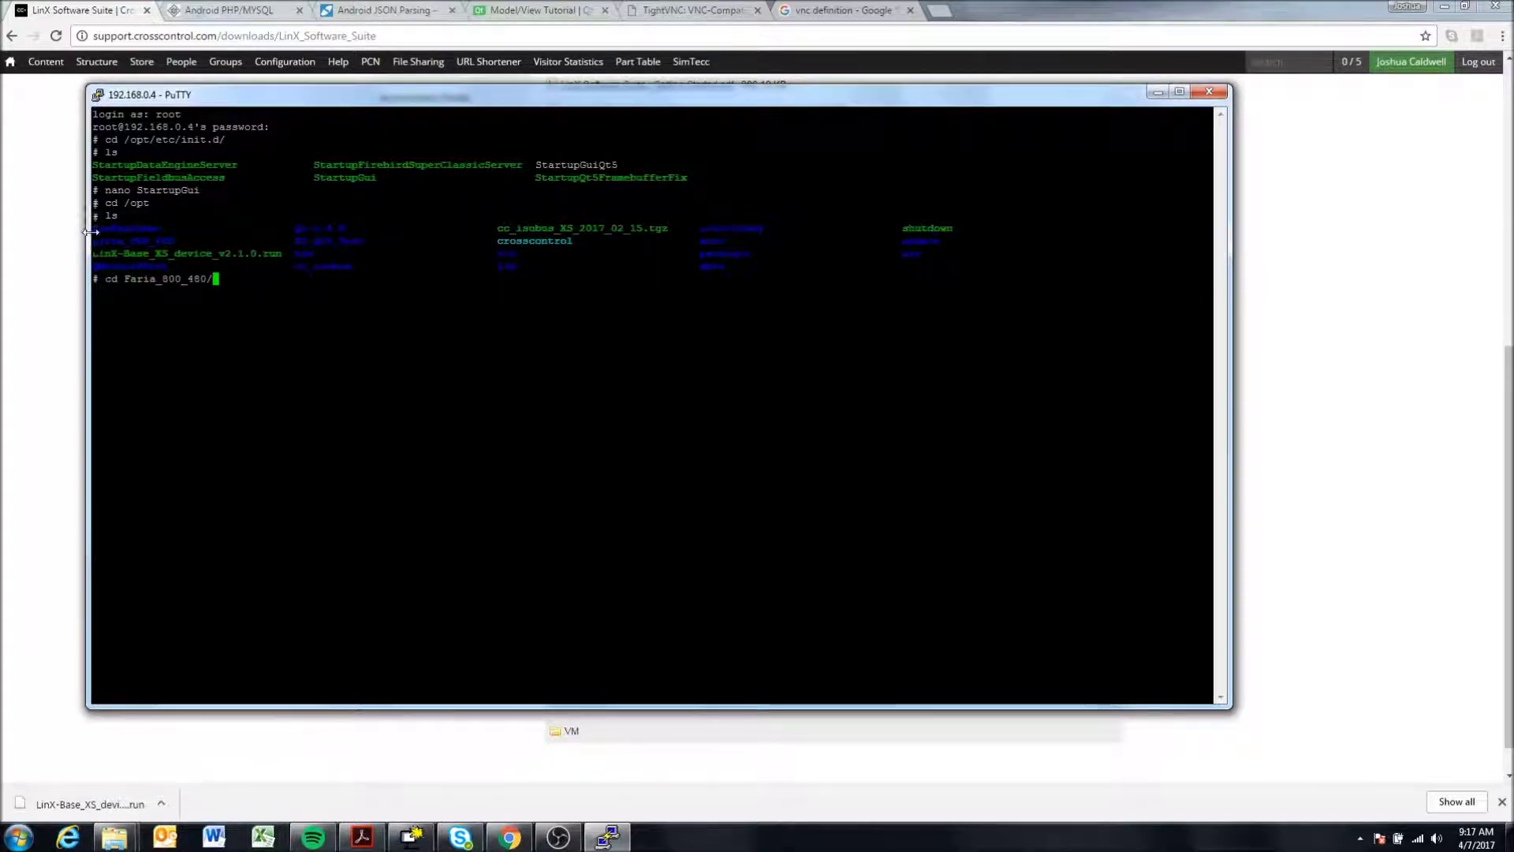
pyautogui.moveTo(92, 241); pyautogui.dragTo(173, 241)
pyautogui.click(114, 243)
pyautogui.press('Return')
# - List the folder to confirm it holds the Faria_800_480 application file
pyautogui.write('ls')
pyautogui.press('Return')
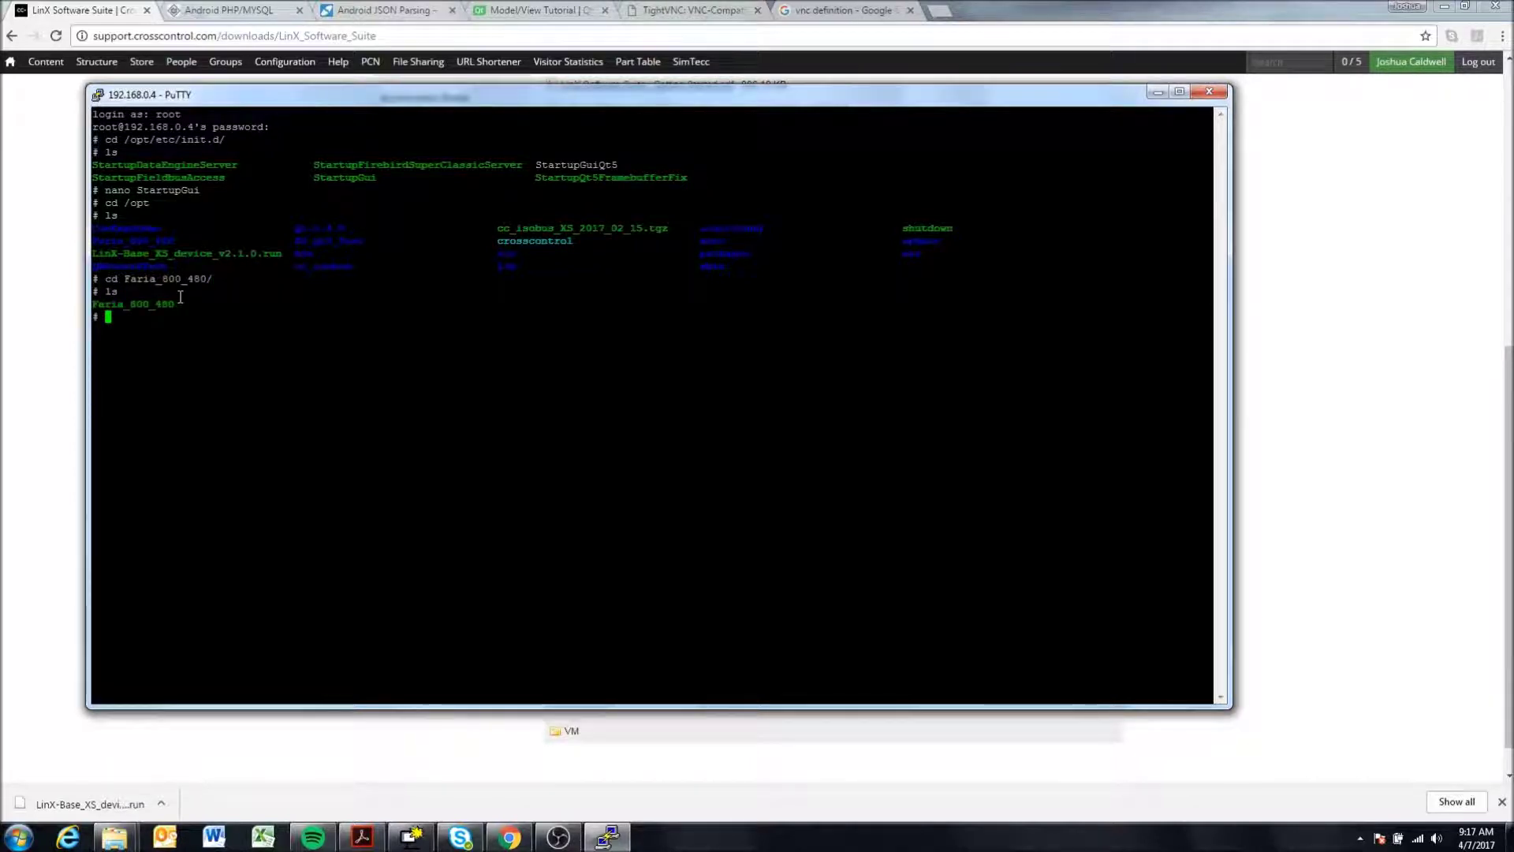
pyautogui.moveTo(93, 304); pyautogui.dragTo(174, 310)
pyautogui.click(214, 333)
pyautogui.doubleClick(103, 304)
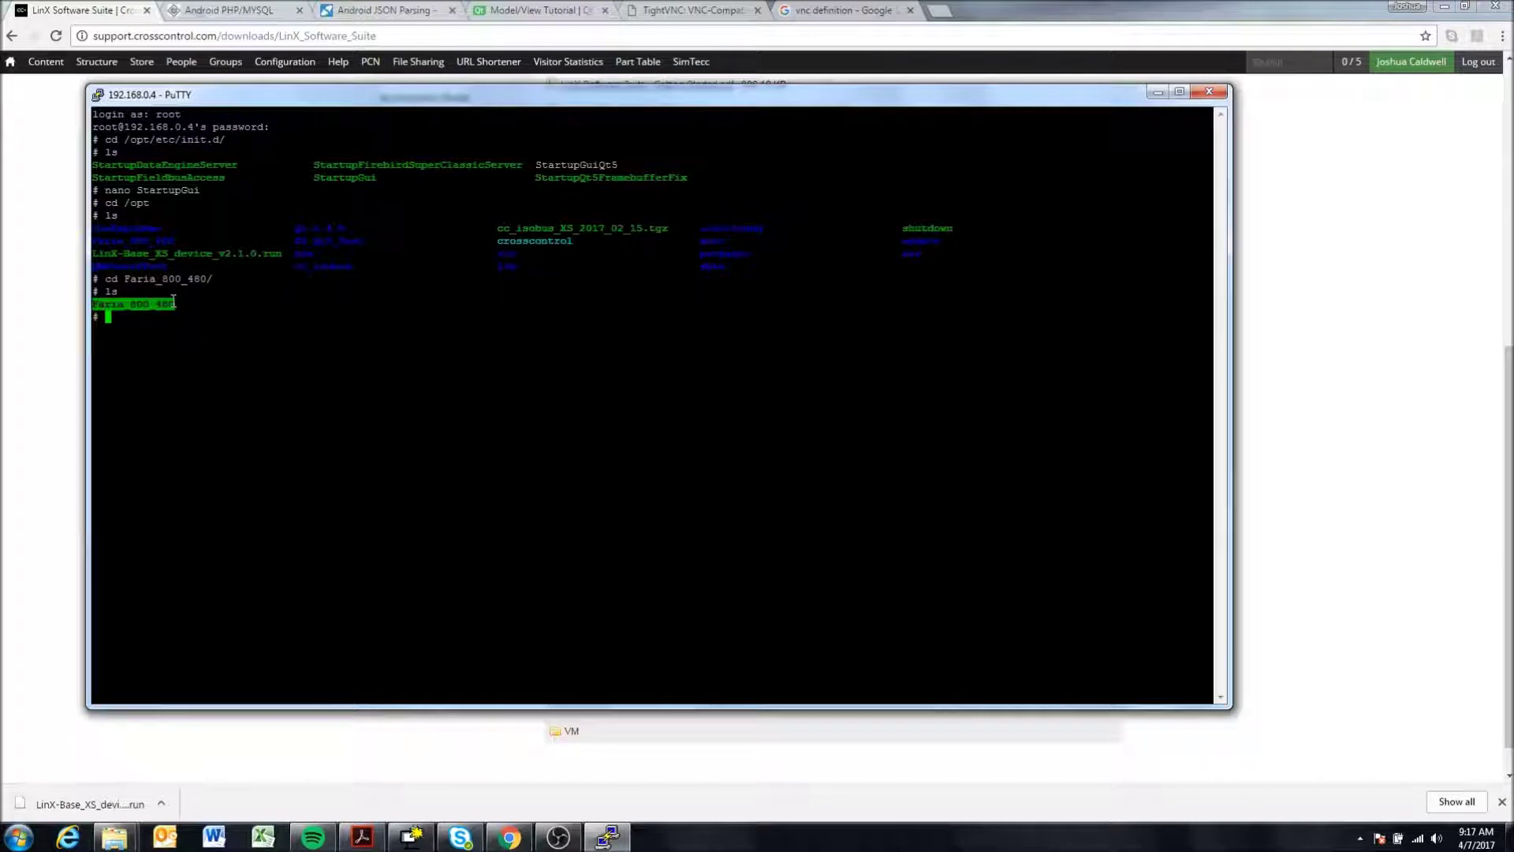
pyautogui.click(284, 362)
# - Reopen /opt/etc/init.d/StartupGui in nano by editing the recalled command
pyautogui.press('Up')
pyautogui.press('Up')
pyautogui.press('Up')
pyautogui.press('Up')
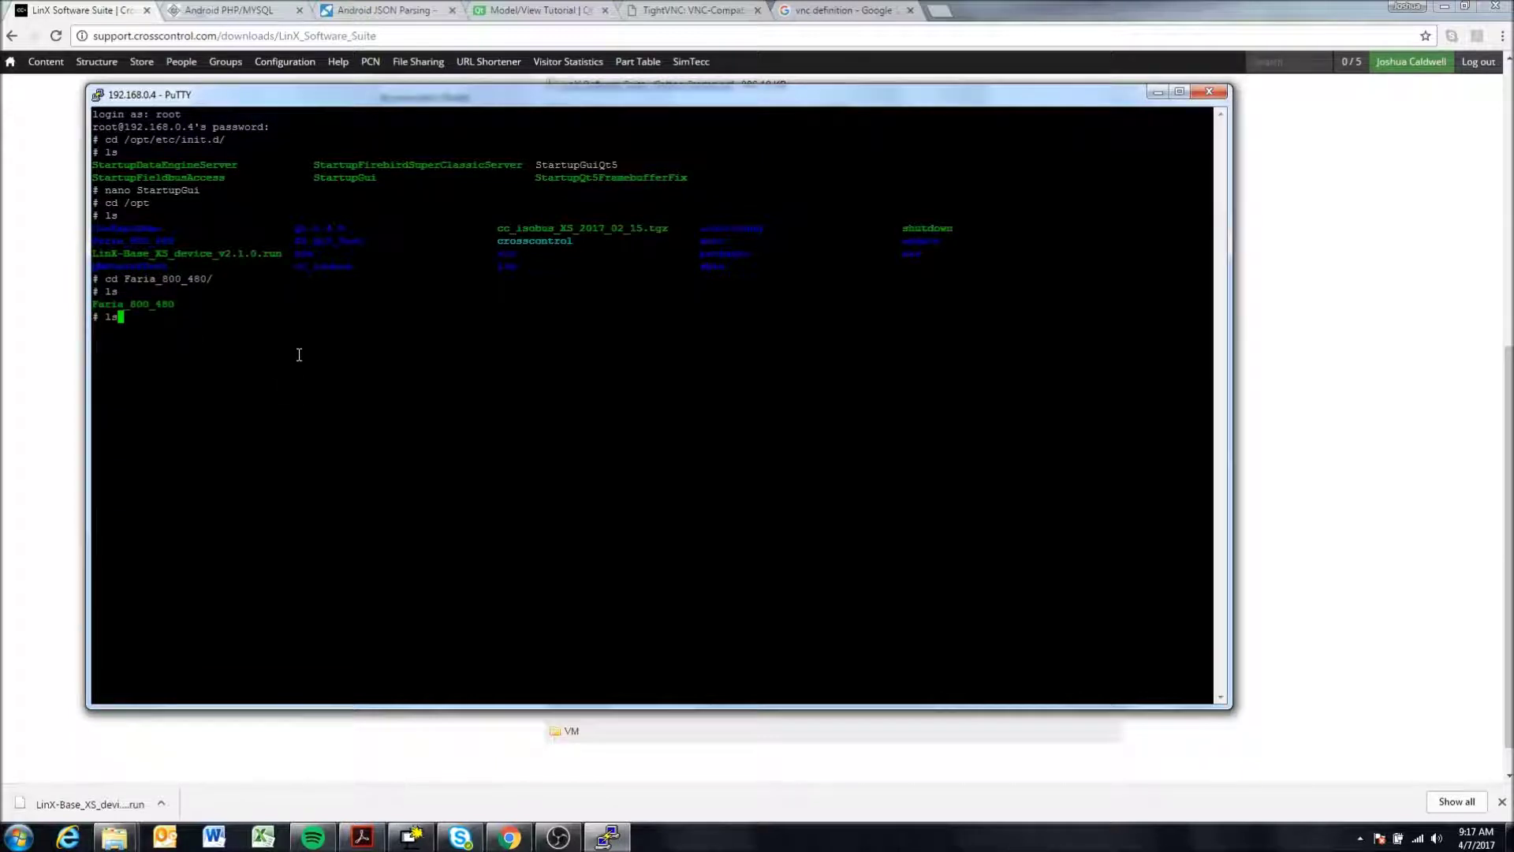
pyautogui.press('Up')
pyautogui.press('Down')
pyautogui.press('Up')
pyautogui.press('Left')
pyautogui.press('Left')
pyautogui.press('Left')
pyautogui.press('Left')
pyautogui.press('Left')
pyautogui.press('Left')
pyautogui.press('Left')
pyautogui.press('Left')
pyautogui.press('Left')
pyautogui.press('Left')
pyautogui.write('/')
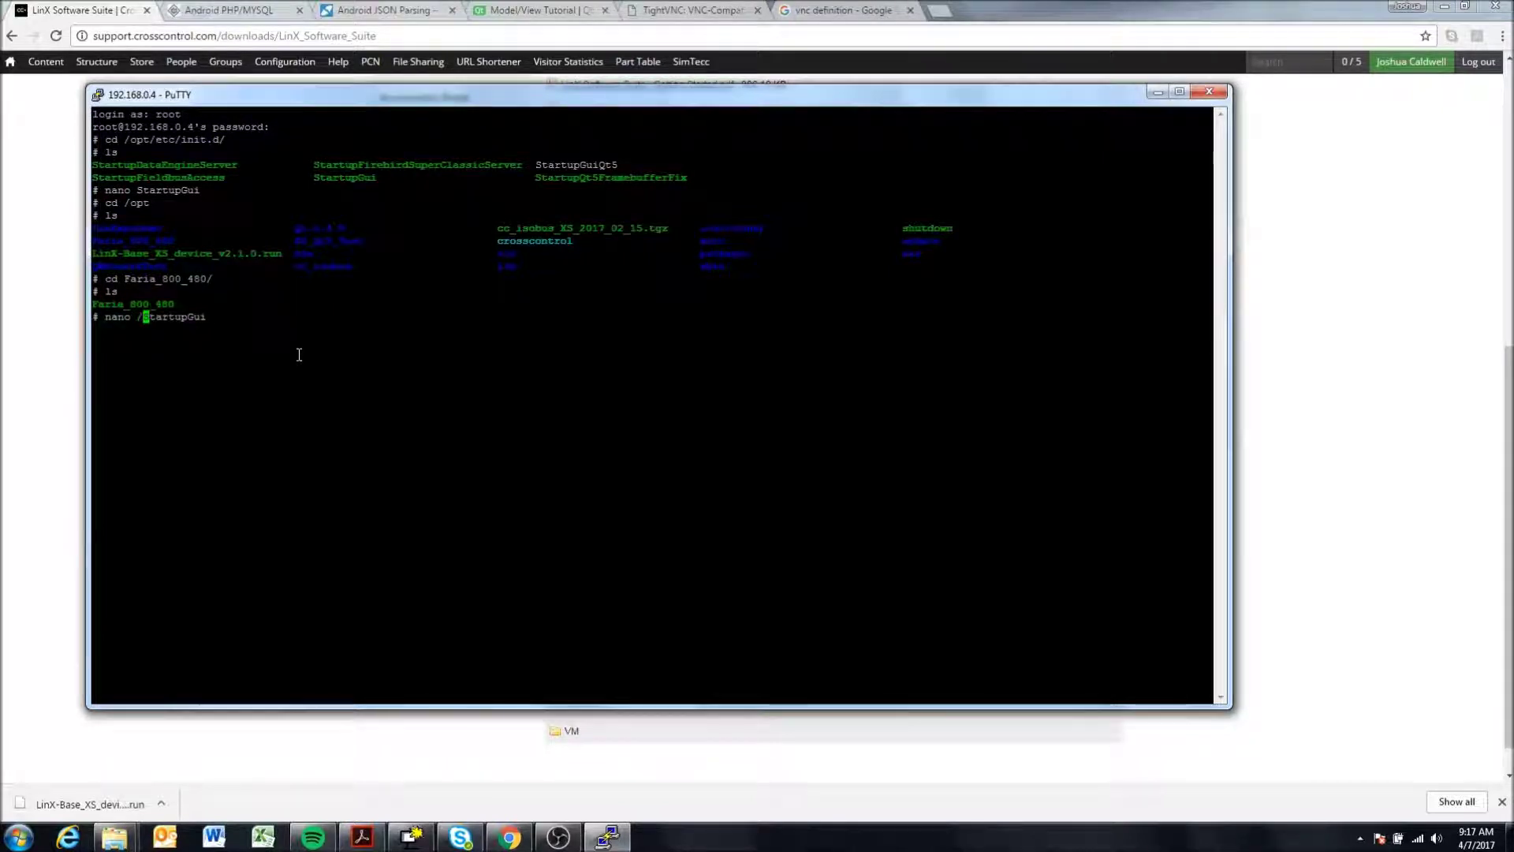
pyautogui.press('BackSpace')
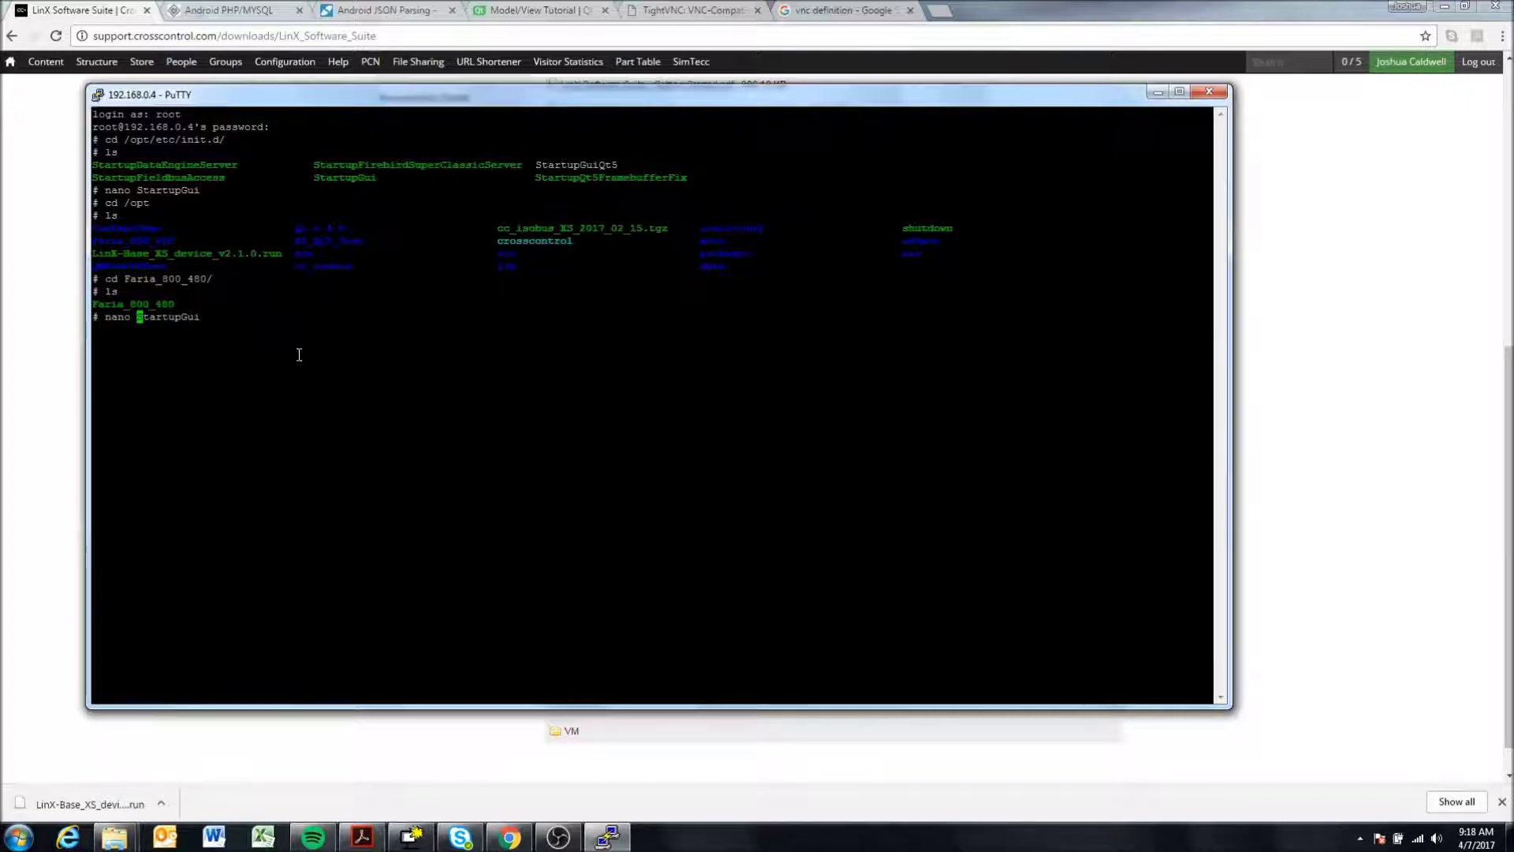
pyautogui.write('/opt/et')
pyautogui.write('c/ini')
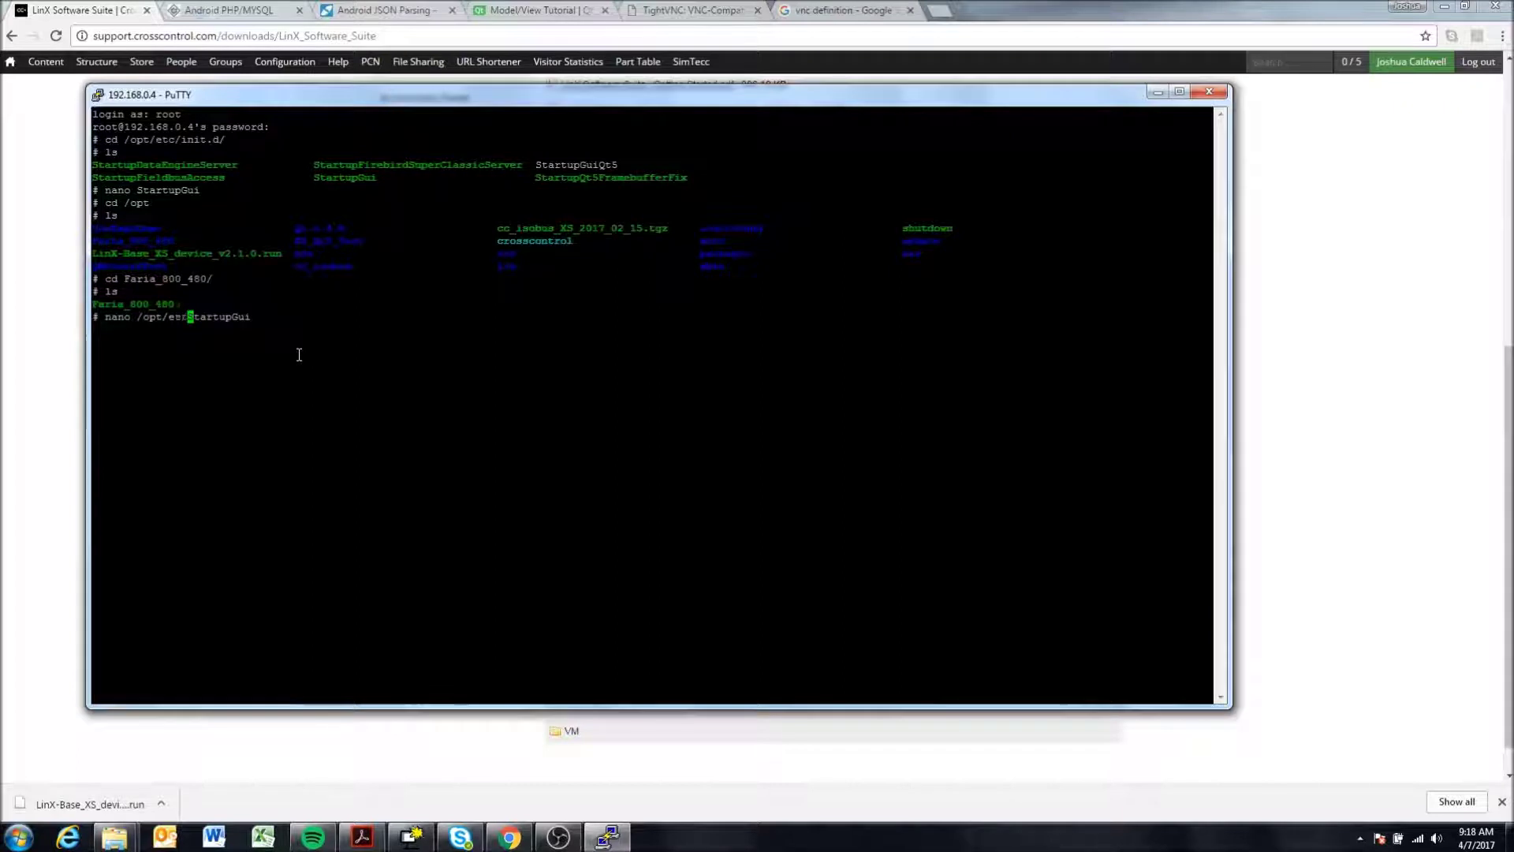
pyautogui.write('t.d/')
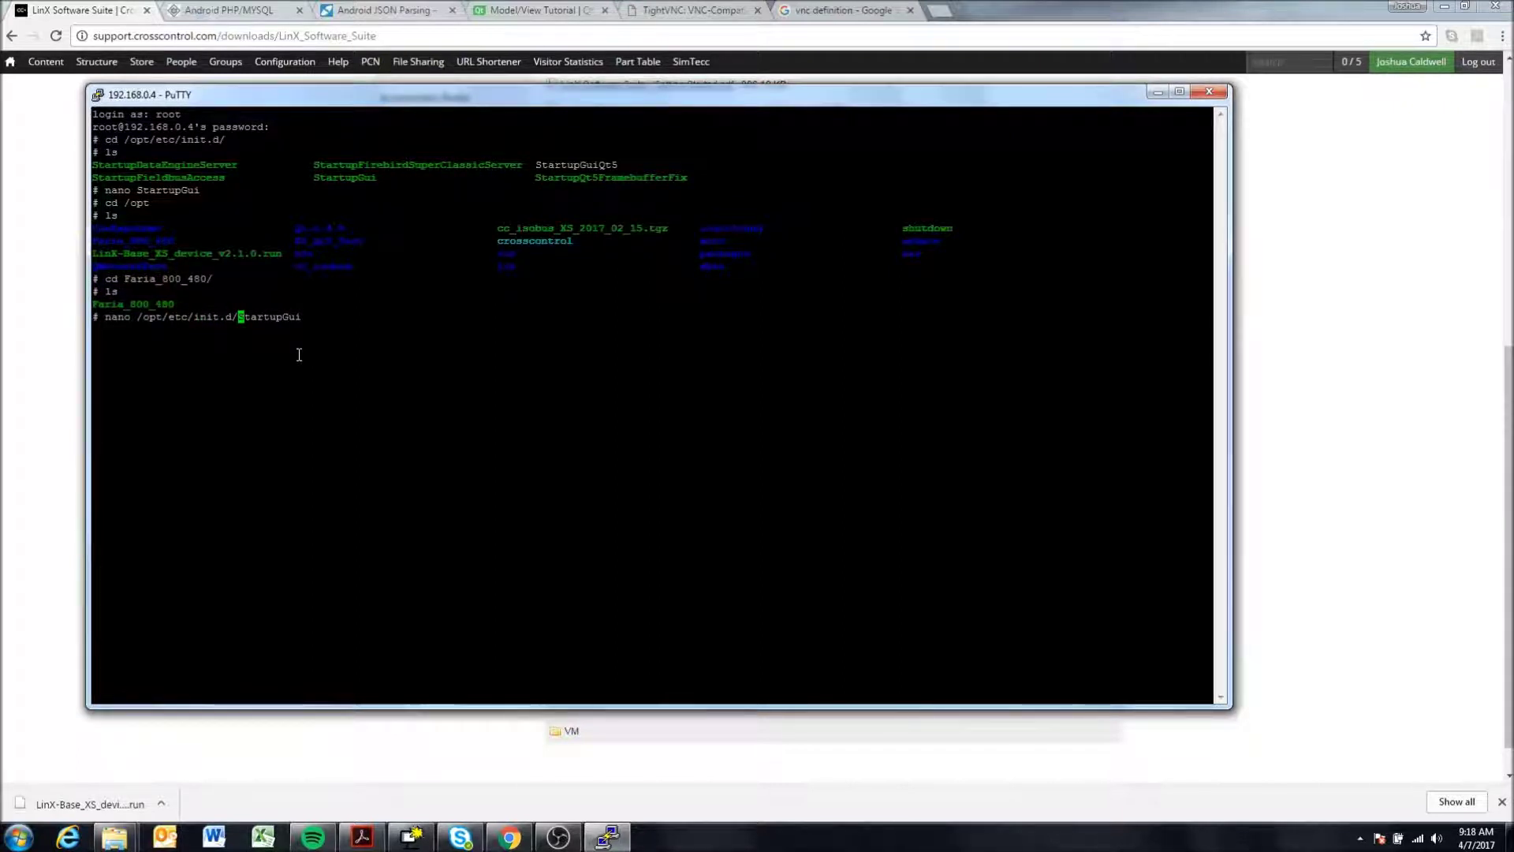
pyautogui.press('Return')
# - Change APPLICATION_PATH from the usr/bin path to /opt/Faria_800_480
pyautogui.press('Down')
pyautogui.press('Down')
pyautogui.press('Down')
pyautogui.press('Down')
pyautogui.press('Down')
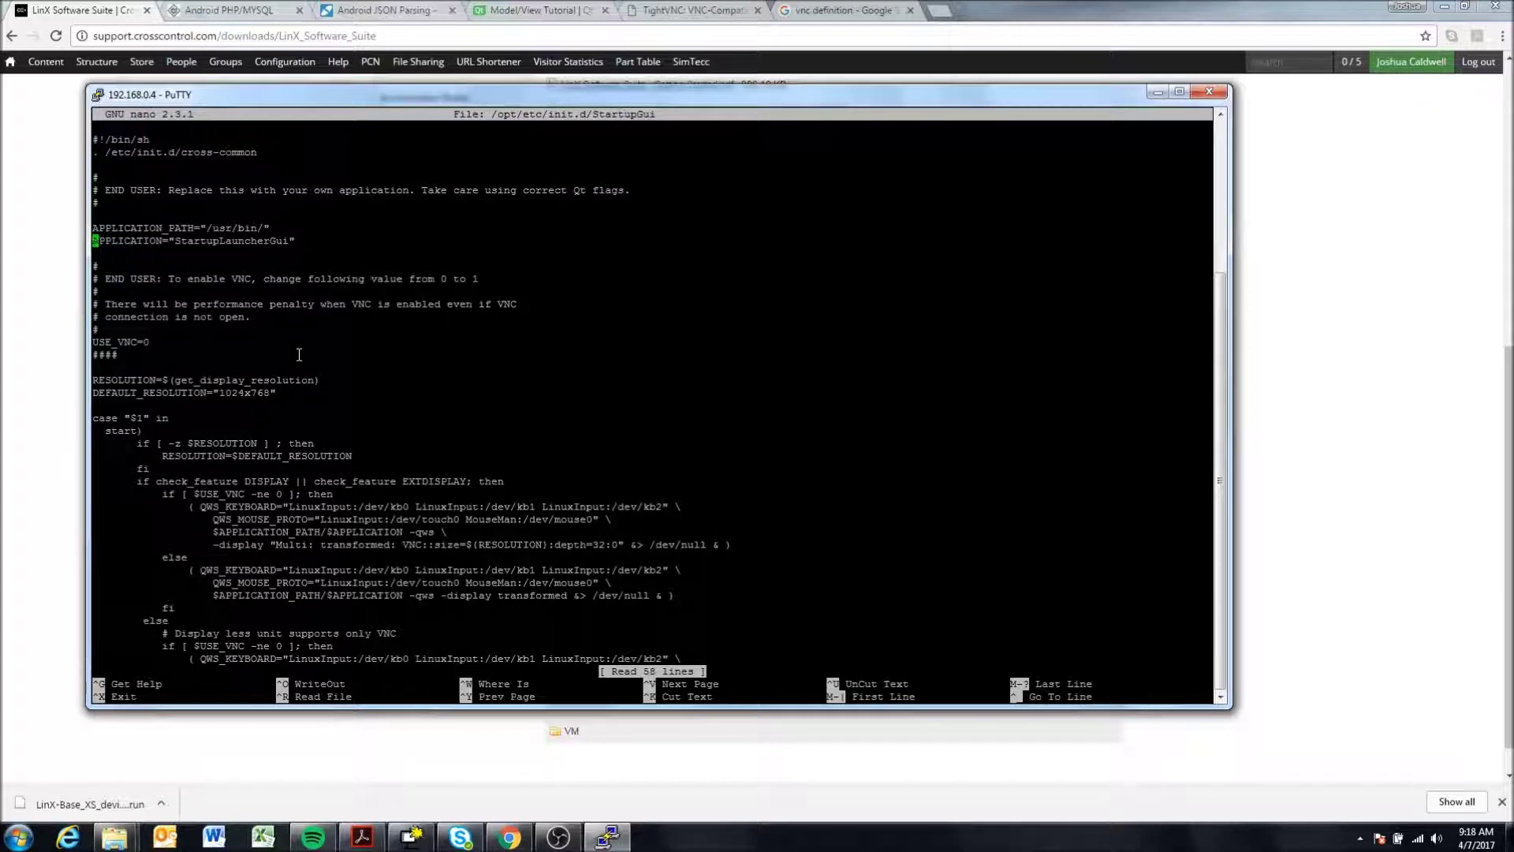
pyautogui.press('Right')
pyautogui.press('Right')
pyautogui.press('Right')
pyautogui.press('Right')
pyautogui.press('Right')
pyautogui.press('Right')
pyautogui.press('Right')
pyautogui.press('Right')
pyautogui.press('Right')
pyautogui.press('Right')
pyautogui.press('Right')
pyautogui.press('Right')
pyautogui.press('Right')
pyautogui.press('Right')
pyautogui.press('Right')
pyautogui.press('Right')
pyautogui.press('Right')
pyautogui.press('Right')
pyautogui.press('Right')
pyautogui.press('Right')
pyautogui.press('Right')
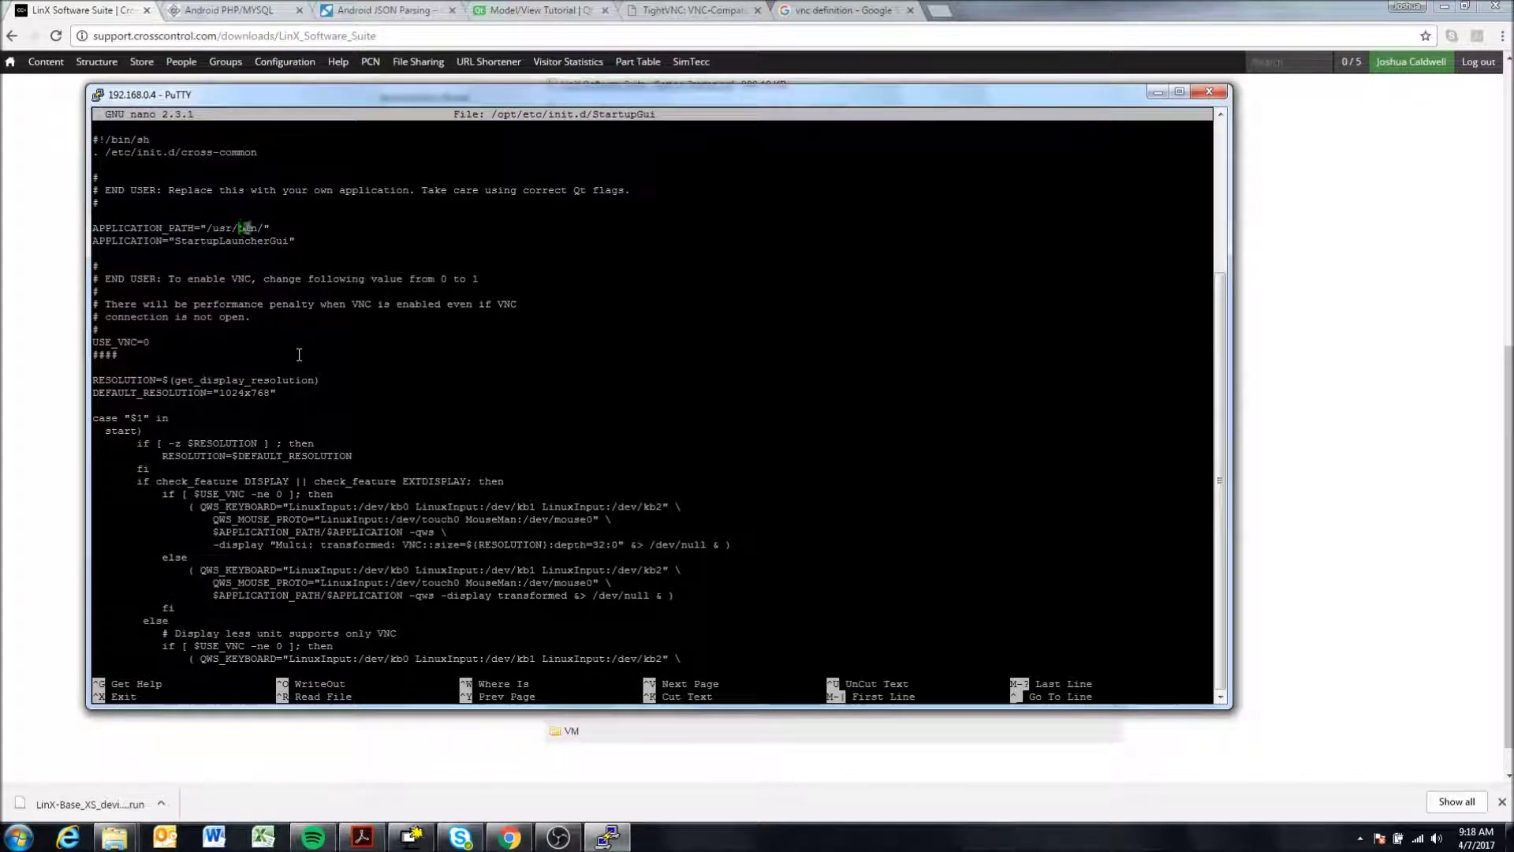
pyautogui.press('BackSpace')
pyautogui.press('BackSpace')
pyautogui.press('BackSpace')
pyautogui.press('BackSpace')
pyautogui.press('BackSpace')
pyautogui.press('BackSpace')
pyautogui.press('BackSpace')
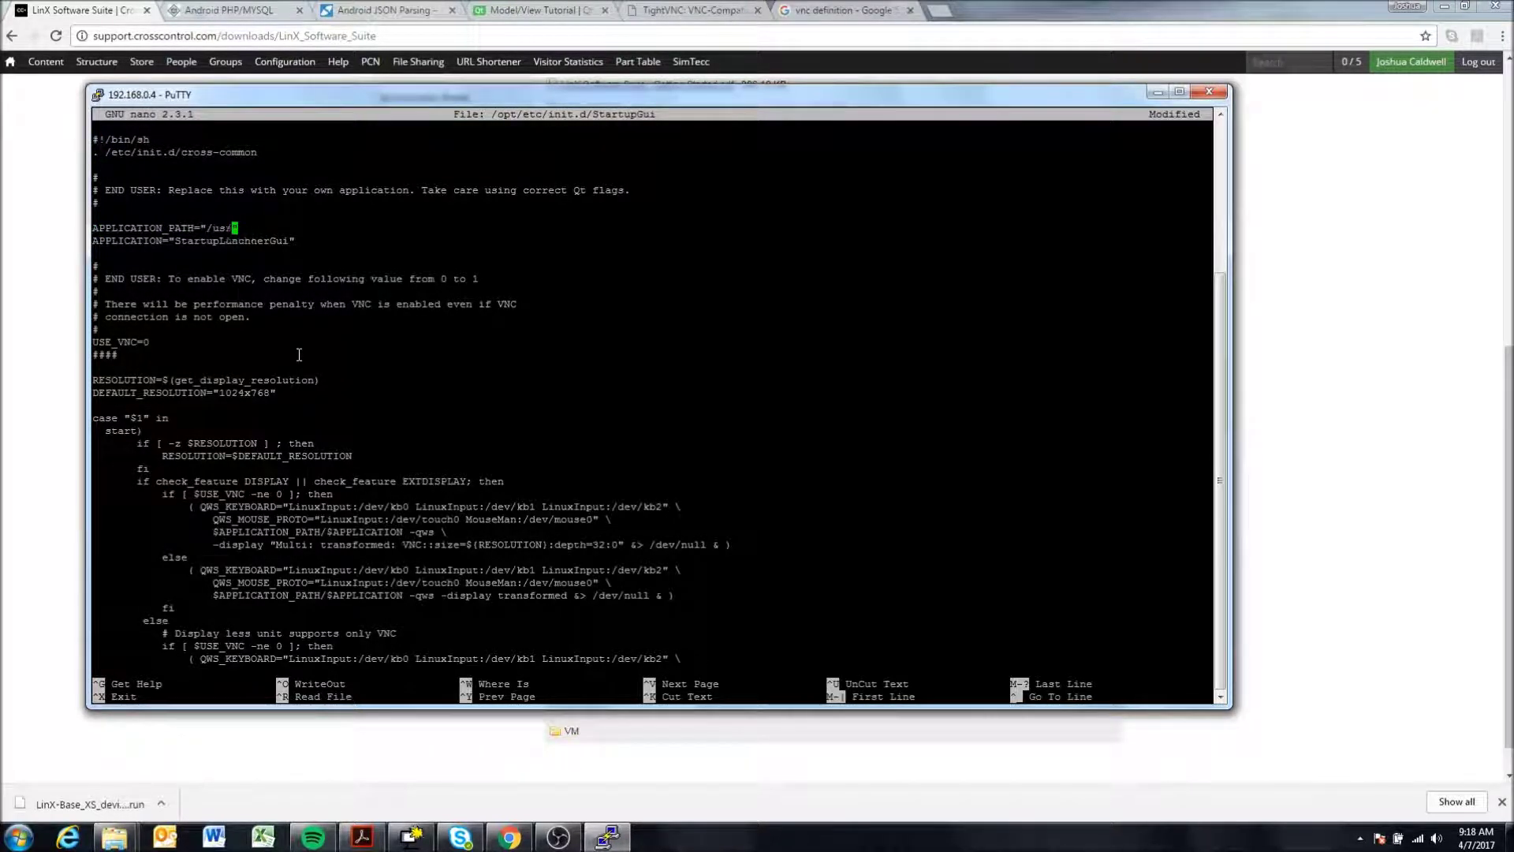
pyautogui.press('BackSpace')
pyautogui.write('opt/Faria_800_480')
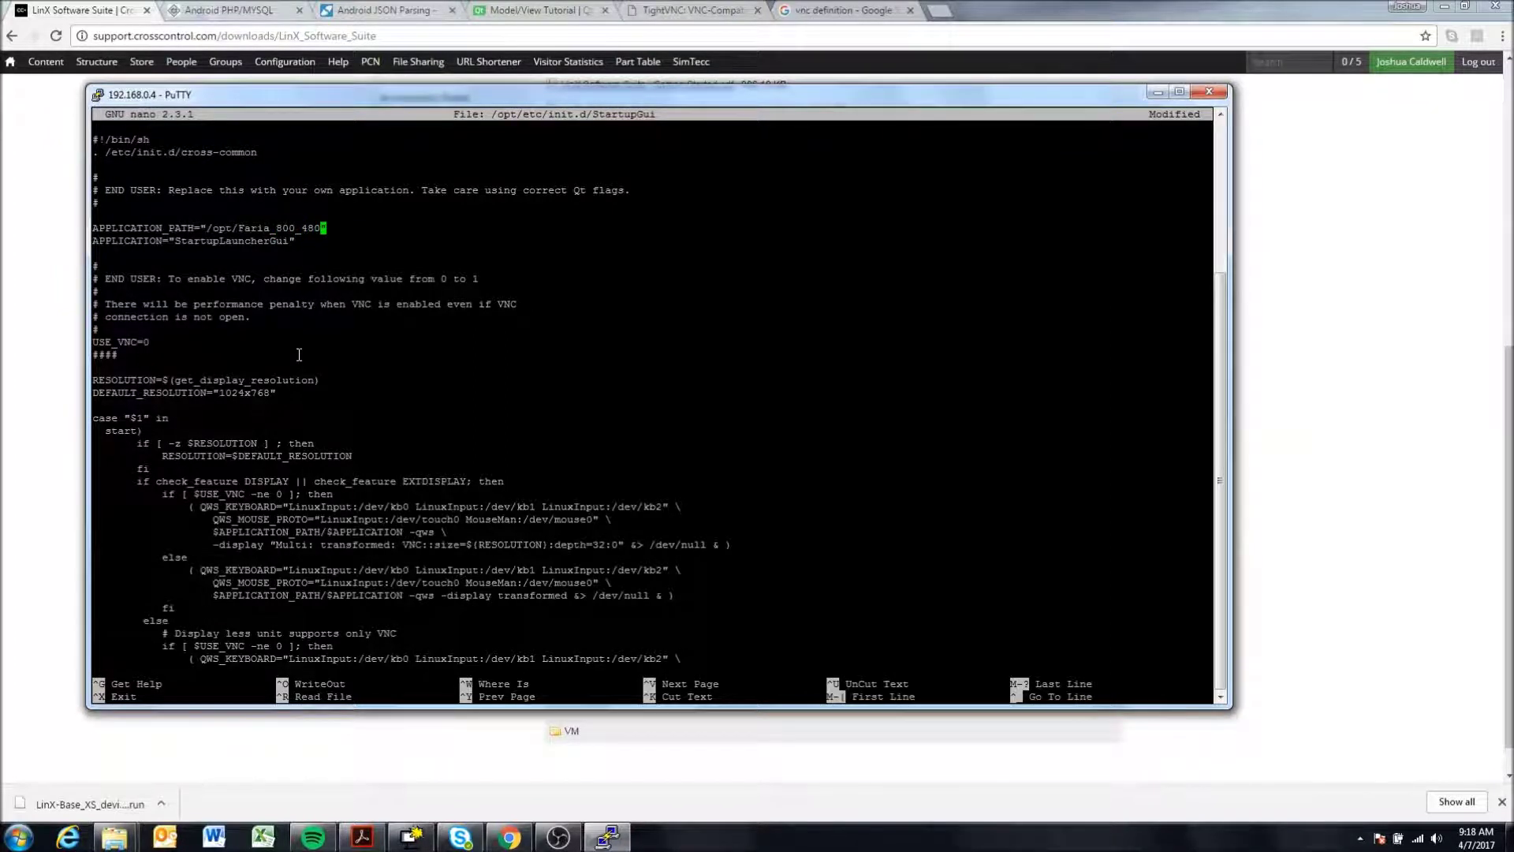
pyautogui.press('Down')
pyautogui.press('Left')
pyautogui.press('Up')
pyautogui.press('Left')
pyautogui.press('Left')
pyautogui.press('Left')
pyautogui.press('Left')
pyautogui.press('Left')
pyautogui.press('Left')
pyautogui.press('Left')
pyautogui.press('Left')
pyautogui.press('Left')
pyautogui.press('Left')
pyautogui.press('Left')
pyautogui.press('Left')
pyautogui.press('Right')
pyautogui.press('Right')
pyautogui.press('Right')
pyautogui.press('Right')
pyautogui.press('Right')
pyautogui.press('Right')
pyautogui.press('Right')
pyautogui.press('Right')
pyautogui.press('Right')
pyautogui.press('Right')
# - Replace APPLICATION's StartupLauncherGui with Faria_800_480
pyautogui.press('Down')
pyautogui.press('Left')
pyautogui.press('BackSpace')
pyautogui.press('BackSpace')
pyautogui.press('BackSpace')
pyautogui.press('BackSpace')
pyautogui.press('BackSpace')
pyautogui.press('BackSpace')
pyautogui.press('BackSpace')
pyautogui.press('BackSpace')
pyautogui.press('BackSpace')
pyautogui.press('BackSpace')
pyautogui.press('BackSpace')
pyautogui.press('BackSpace')
pyautogui.press('BackSpace')
pyautogui.press('BackSpace')
pyautogui.press('BackSpace')
pyautogui.press('BackSpace')
pyautogui.press('BackSpace')
pyautogui.press('BackSpace')
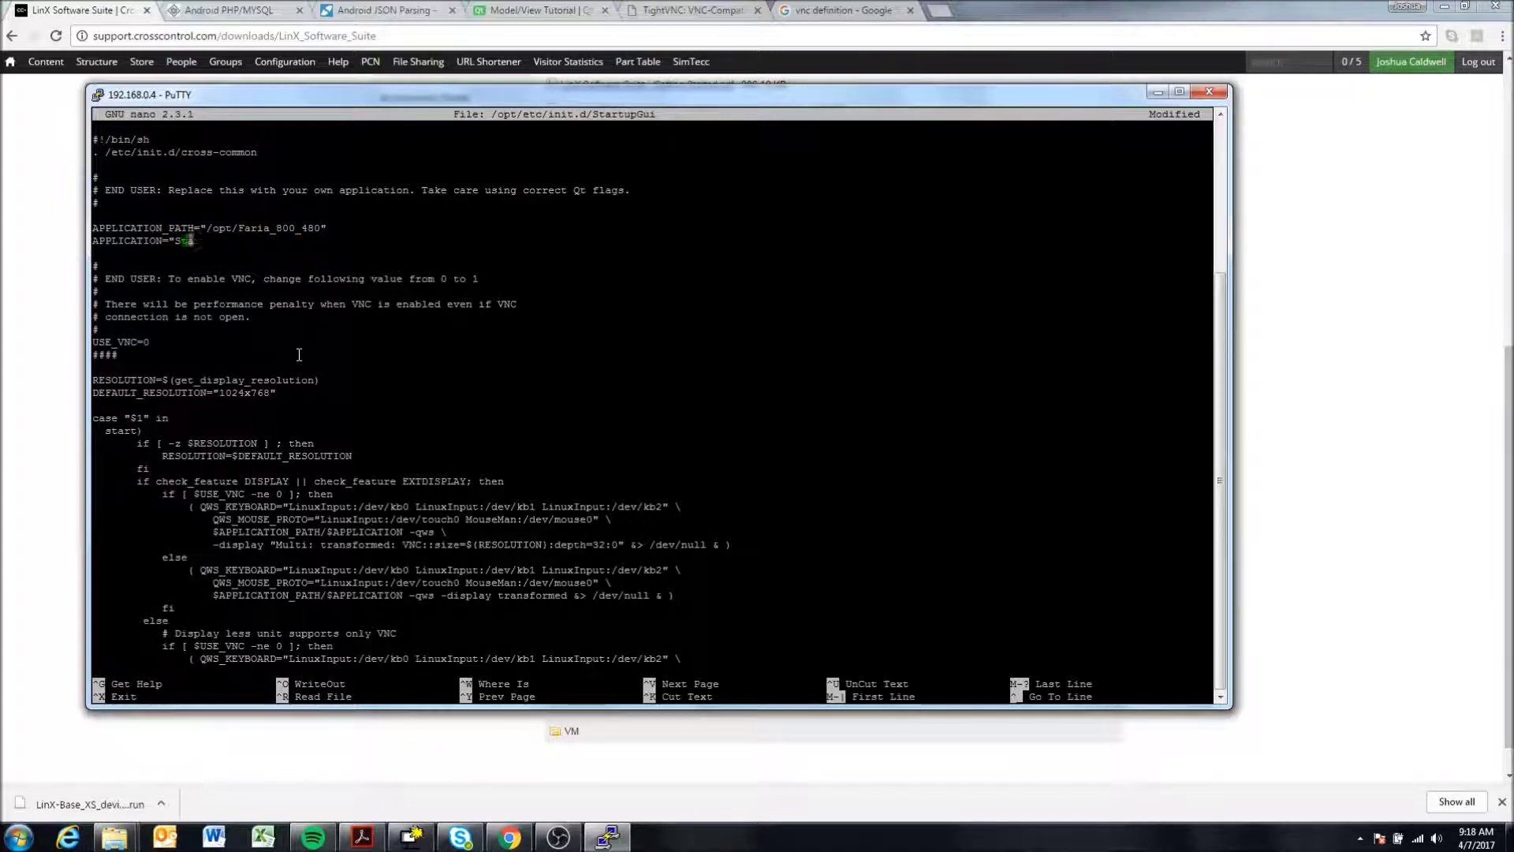
pyautogui.write('Faria_800_4840')
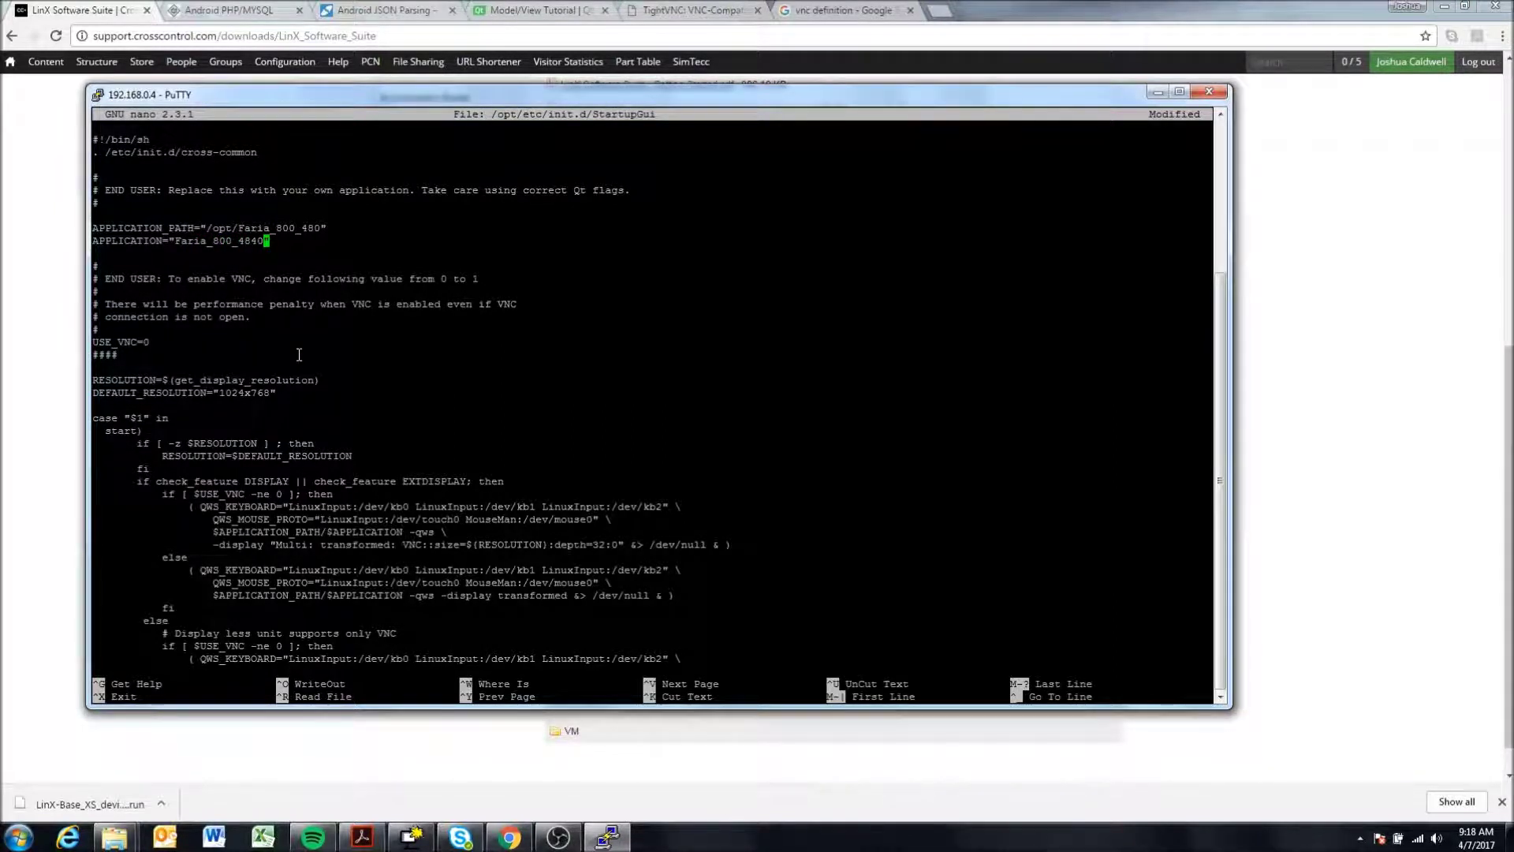
pyautogui.press('BackSpace')
pyautogui.press('BackSpace')
pyautogui.write('0')
pyautogui.press('Down')
pyautogui.press('Down')
pyautogui.press('Down')
pyautogui.press('Down')
pyautogui.press('Down')
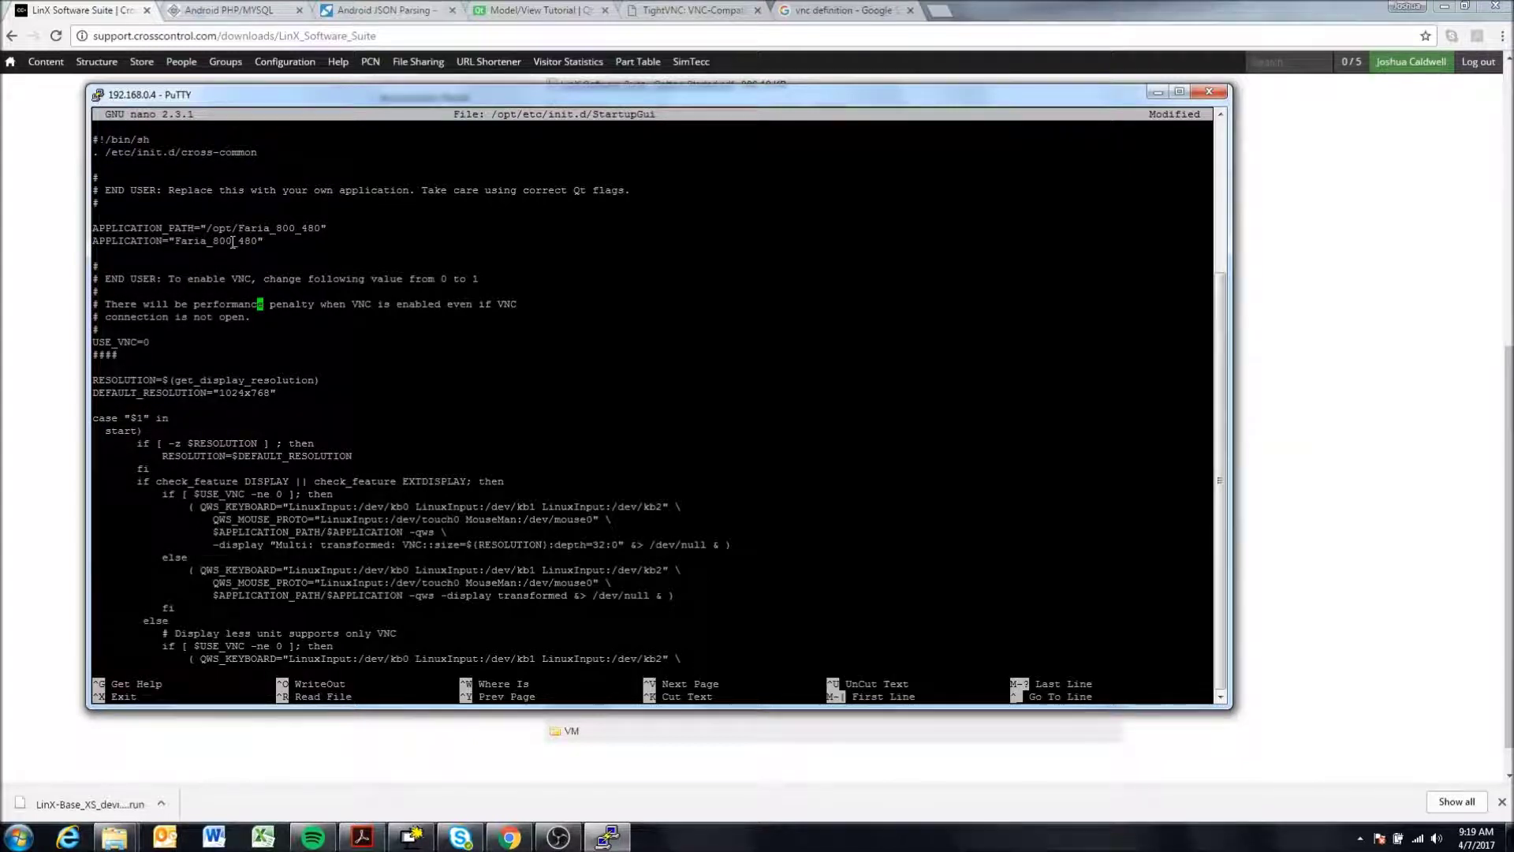
# - Read the VNC comments and change USE_VNC from 0 to 1
pyautogui.press('Up')
pyautogui.press('Up')
pyautogui.press('Up')
pyautogui.press('Up')
pyautogui.press('Up')
pyautogui.press('Down')
pyautogui.press('Down')
pyautogui.press('Down')
pyautogui.press('Left')
pyautogui.press('Left')
pyautogui.press('Left')
pyautogui.press('Left')
pyautogui.press('Left')
pyautogui.press('Left')
pyautogui.press('Left')
pyautogui.press('Left')
pyautogui.press('Left')
pyautogui.press('Left')
pyautogui.press('Left')
pyautogui.press('Left')
pyautogui.press('Left')
pyautogui.press('Left')
pyautogui.press('Left')
pyautogui.press('Left')
pyautogui.press('Left')
pyautogui.press('Left')
pyautogui.press('Left')
pyautogui.press('Left')
pyautogui.press('Right')
pyautogui.press('Right')
pyautogui.press('Right')
pyautogui.press('Down')
pyautogui.press('Down')
# - Step through the USE_VNC line and into the script's start section
pyautogui.press('Down')
pyautogui.press('Down')
pyautogui.press('Down')
pyautogui.press('Right')
pyautogui.press('Right')
pyautogui.press('Right')
pyautogui.press('Right')
pyautogui.press('BackSpace')
pyautogui.write('1')
pyautogui.press('Left')
pyautogui.press('Left')
pyautogui.press('Left')
pyautogui.press('Left')
pyautogui.press('Left')
pyautogui.press('Left')
pyautogui.press('Left')
pyautogui.press('Left')
pyautogui.press('Left')
pyautogui.press('Right')
pyautogui.press('Right')
pyautogui.press('Right')
pyautogui.press('Right')
pyautogui.press('Right')
pyautogui.press('Right')
pyautogui.press('Right')
pyautogui.press('Right')
pyautogui.press('Right')
pyautogui.press('Down')
pyautogui.press('Down')
pyautogui.press('Down')
pyautogui.press('Down')
pyautogui.press('Down')
pyautogui.press('Down')
pyautogui.press('Down')
pyautogui.press('Down')
pyautogui.press('Down')
pyautogui.press('Down')
pyautogui.press('Down')
pyautogui.press('Down')
pyautogui.press('Right')
pyautogui.press('Right')
pyautogui.press('Right')
pyautogui.press('Right')
pyautogui.press('Right')
pyautogui.press('Right')
pyautogui.press('Right')
pyautogui.press('Right')
pyautogui.press('Left')
pyautogui.press('Left')
pyautogui.press('Left')
pyautogui.press('Right')
pyautogui.press('Right')
pyautogui.press('Right')
pyautogui.press('Right')
pyautogui.press('Right')
pyautogui.press('Right')
pyautogui.press('Right')
pyautogui.press('Right')
pyautogui.press('Right')
pyautogui.press('Right')
pyautogui.press('Right')
pyautogui.press('Right')
pyautogui.press('Right')
pyautogui.press('Down')
pyautogui.press('Down')
pyautogui.press('Down')
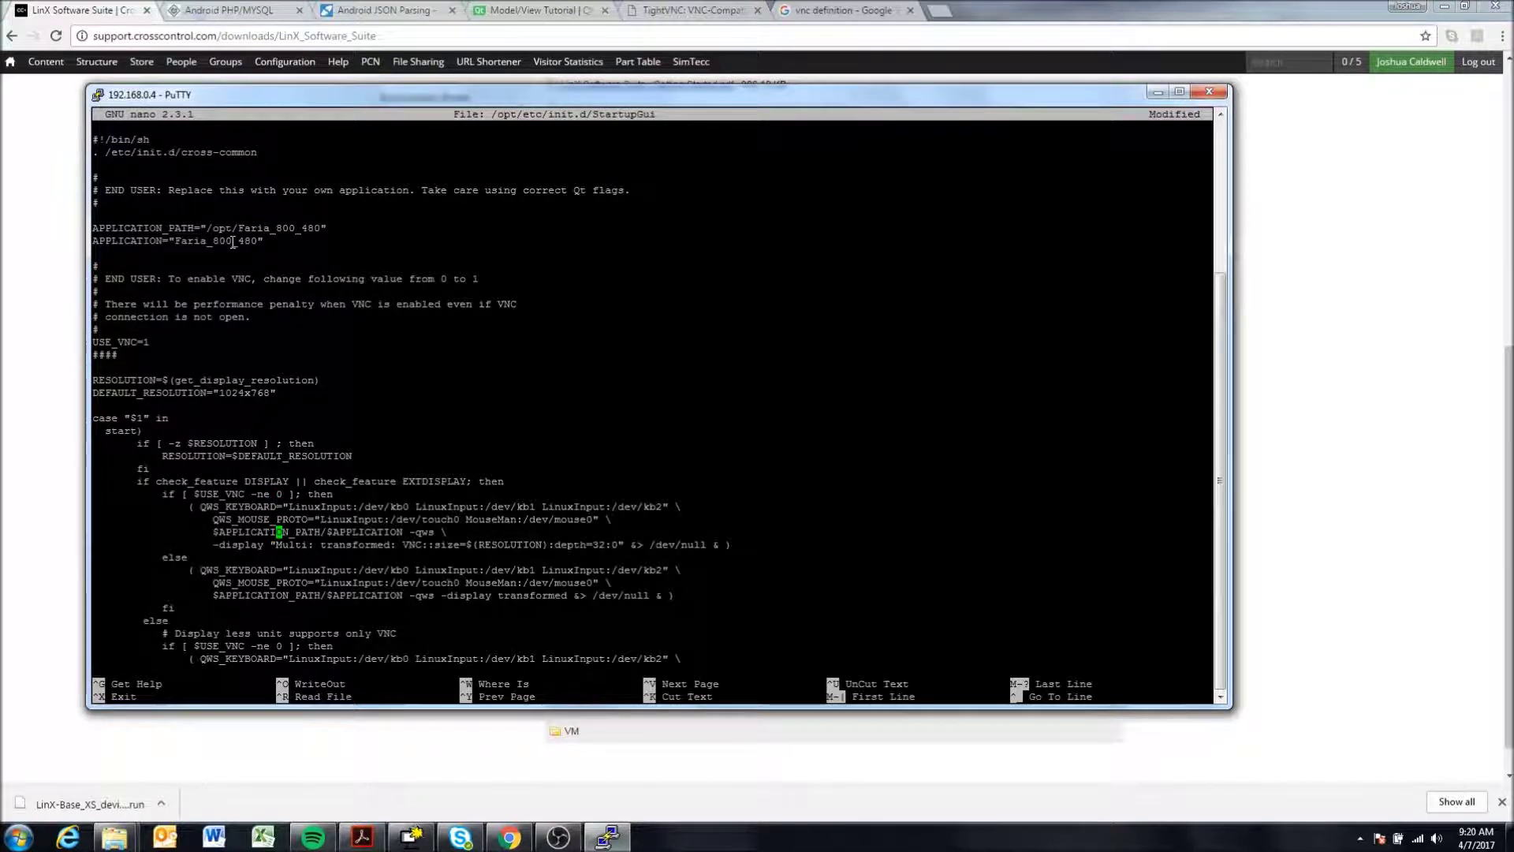
pyautogui.press('Down')
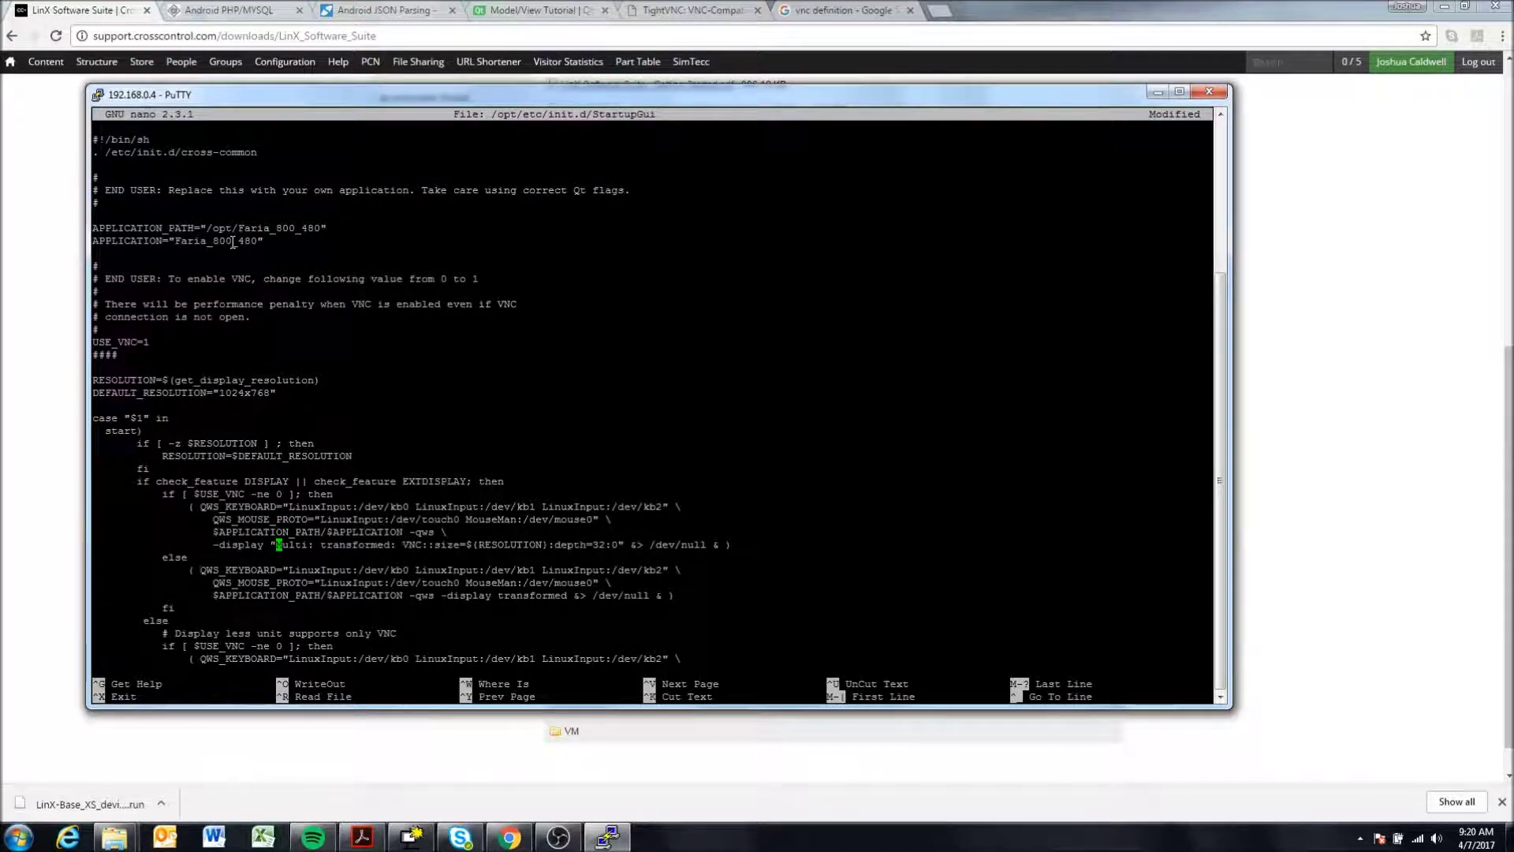
pyautogui.press('Down')
pyautogui.press('Down')
pyautogui.press('Up')
pyautogui.press('Up')
pyautogui.press('Up')
pyautogui.press('Up')
pyautogui.press('Up')
pyautogui.press('Up')
# - Review the VNC Multi display string and the non-VNC -qws launch options
pyautogui.press('Down')
pyautogui.press('Down')
pyautogui.press('Down')
pyautogui.press('Down')
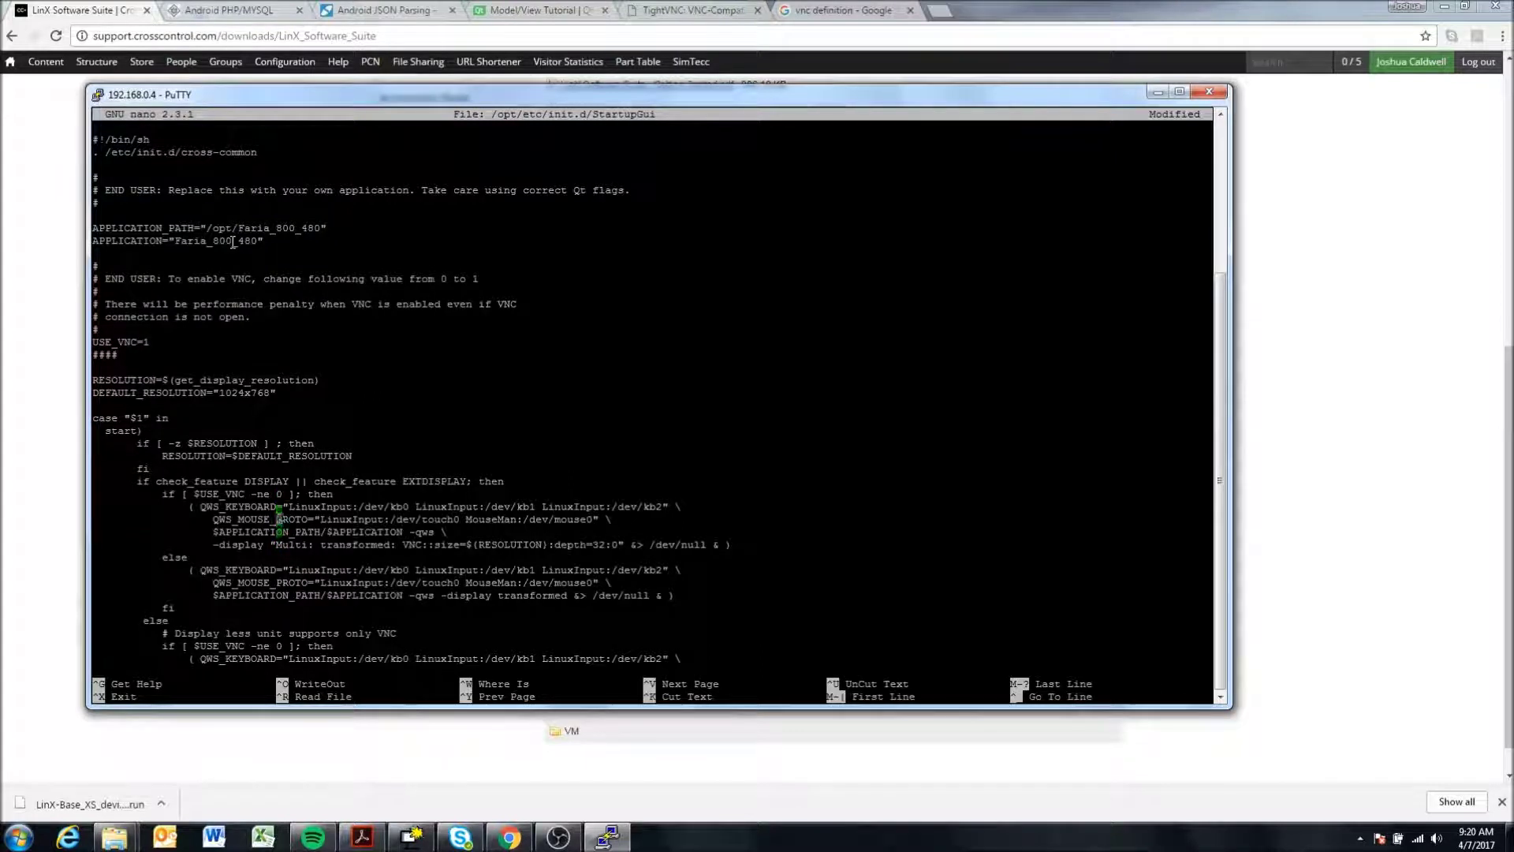
pyautogui.press('Right')
pyautogui.press('Right')
pyautogui.press('Right')
pyautogui.press('Right')
pyautogui.press('Right')
pyautogui.press('Right')
pyautogui.press('Right')
pyautogui.press('Right')
pyautogui.press('Right')
pyautogui.press('Right')
pyautogui.press('Right')
pyautogui.press('Right')
pyautogui.press('Right')
pyautogui.press('Right')
pyautogui.press('Right')
pyautogui.press('Right')
pyautogui.press('Right')
pyautogui.press('Right')
pyautogui.press('Right')
pyautogui.press('Right')
pyautogui.press('Right')
pyautogui.press('Right')
pyautogui.press('Right')
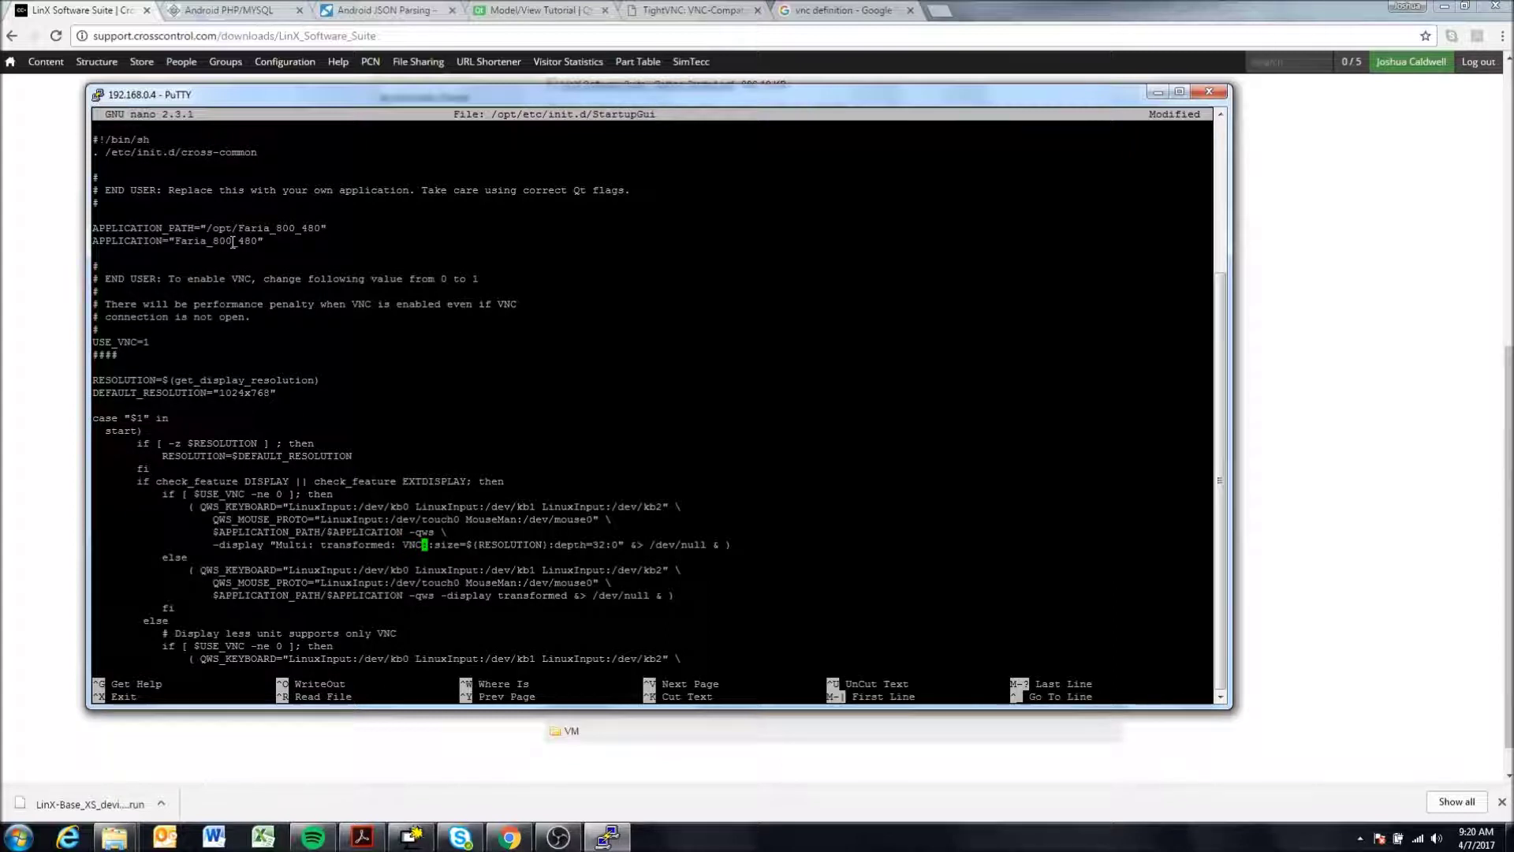
pyautogui.write(':')
pyautogui.press('Left')
pyautogui.press('Left')
pyautogui.press('Left')
pyautogui.press('Left')
pyautogui.press('Down')
pyautogui.press('Down')
pyautogui.press('Down')
pyautogui.press('Down')
pyautogui.press('Right')
pyautogui.press('Right')
pyautogui.press('Right')
pyautogui.press('Right')
# - Save StartupGui under the same name, exit nano, and run reboot on the device
pyautogui.hotkey('ctrl', 'x')
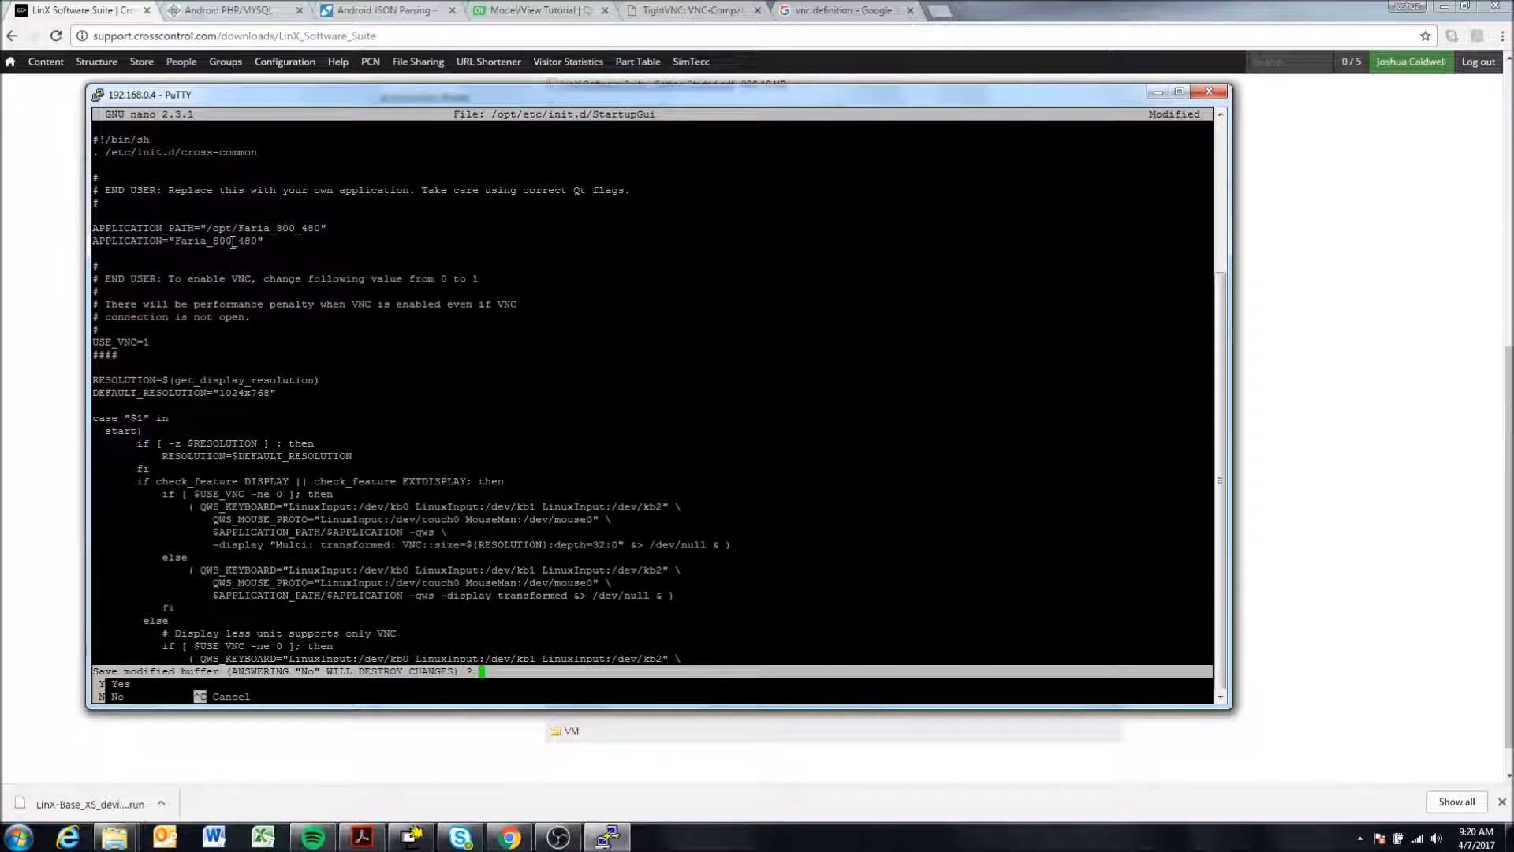
pyautogui.press('y')
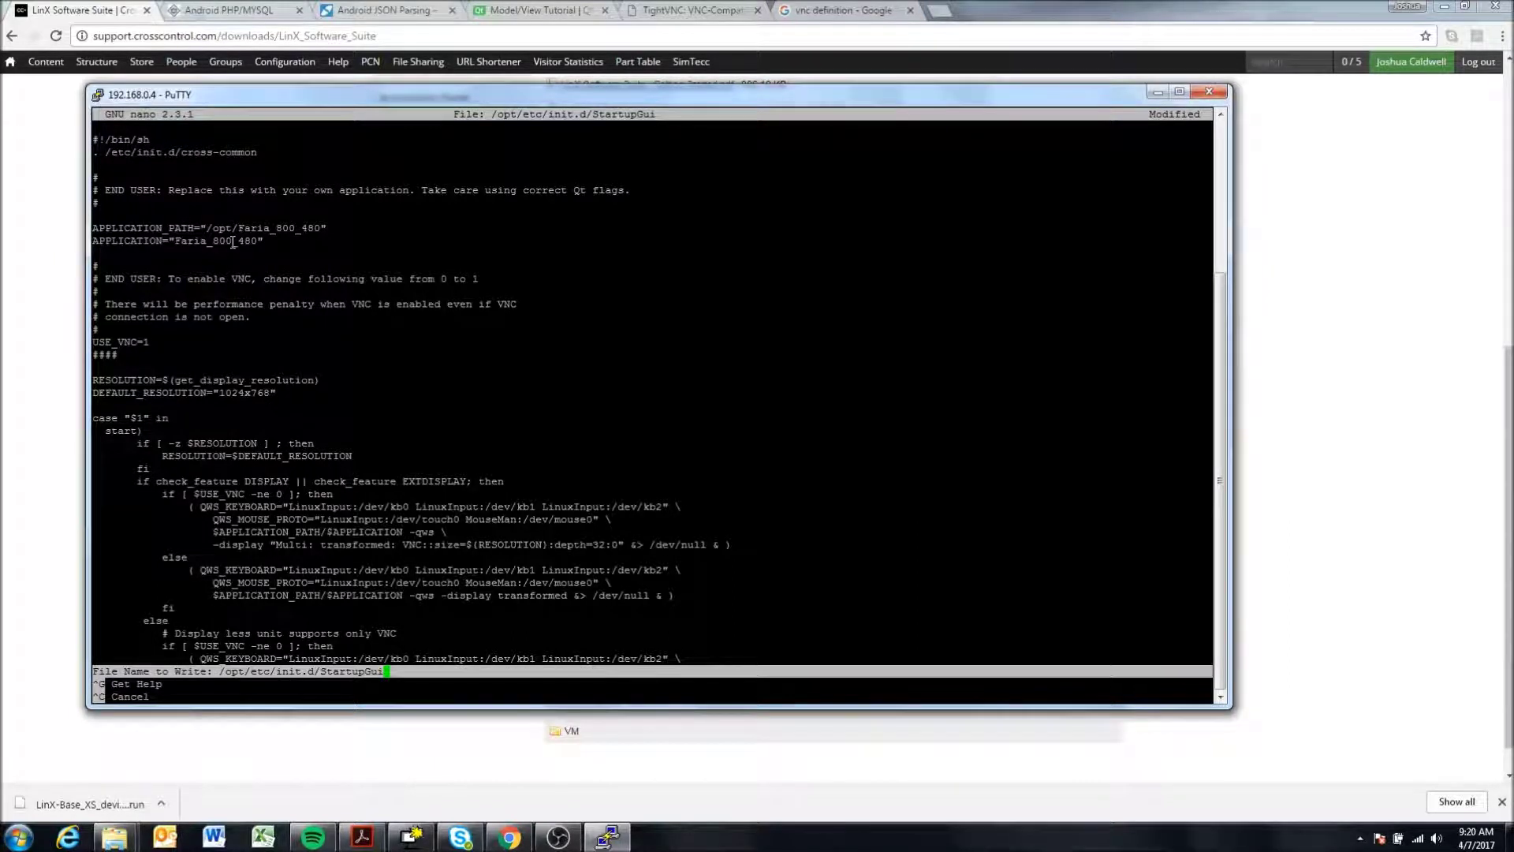
pyautogui.press('Return')
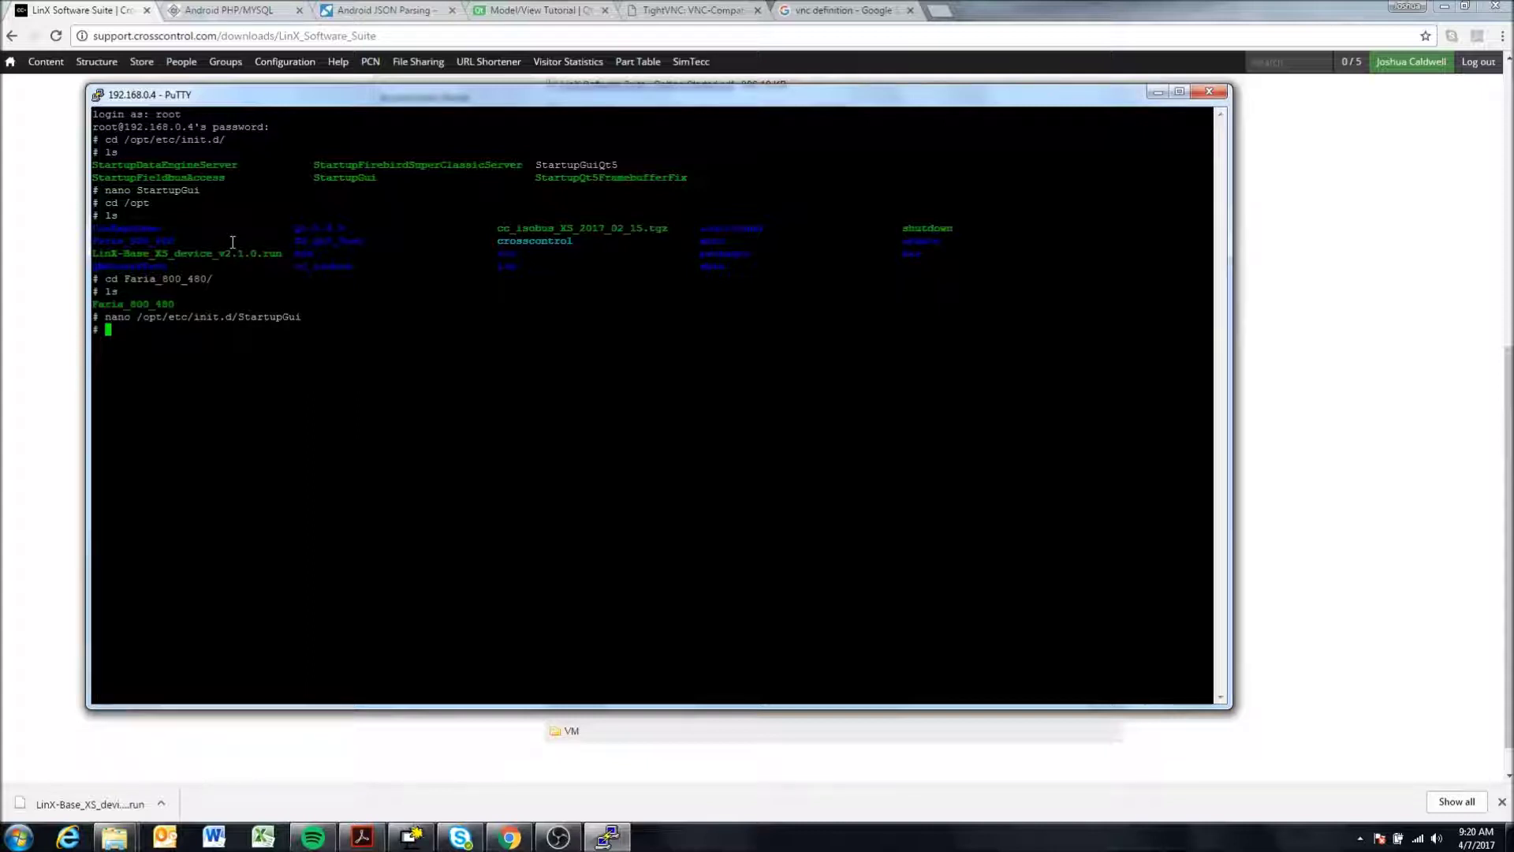
pyautogui.write('reboot')
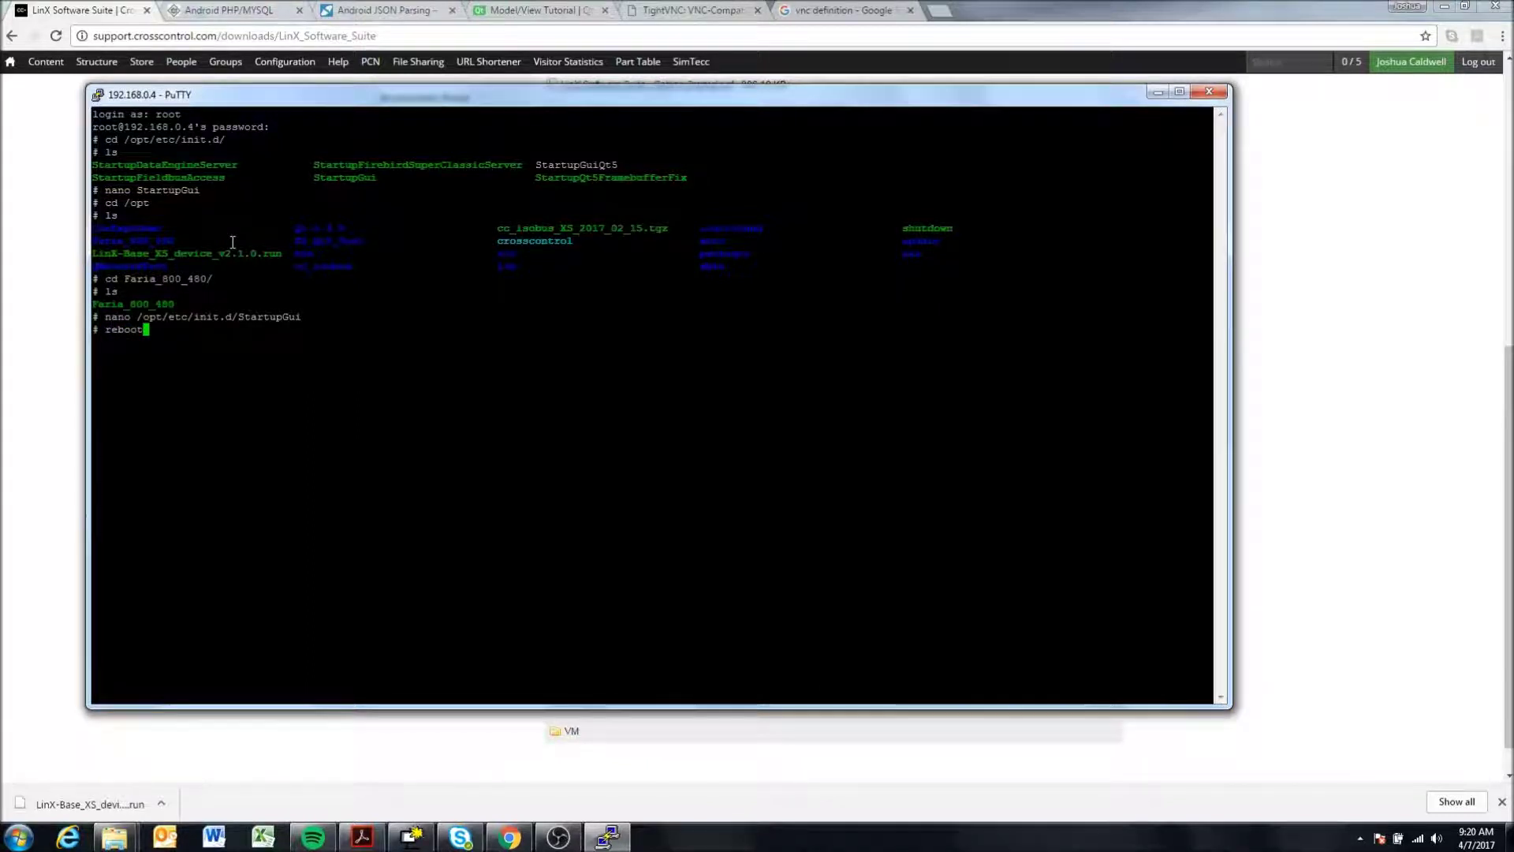
pyautogui.press('Return')
# - Close the disconnected session and start a new SSH connection to 192.168.0.4
pyautogui.click(1213, 93)
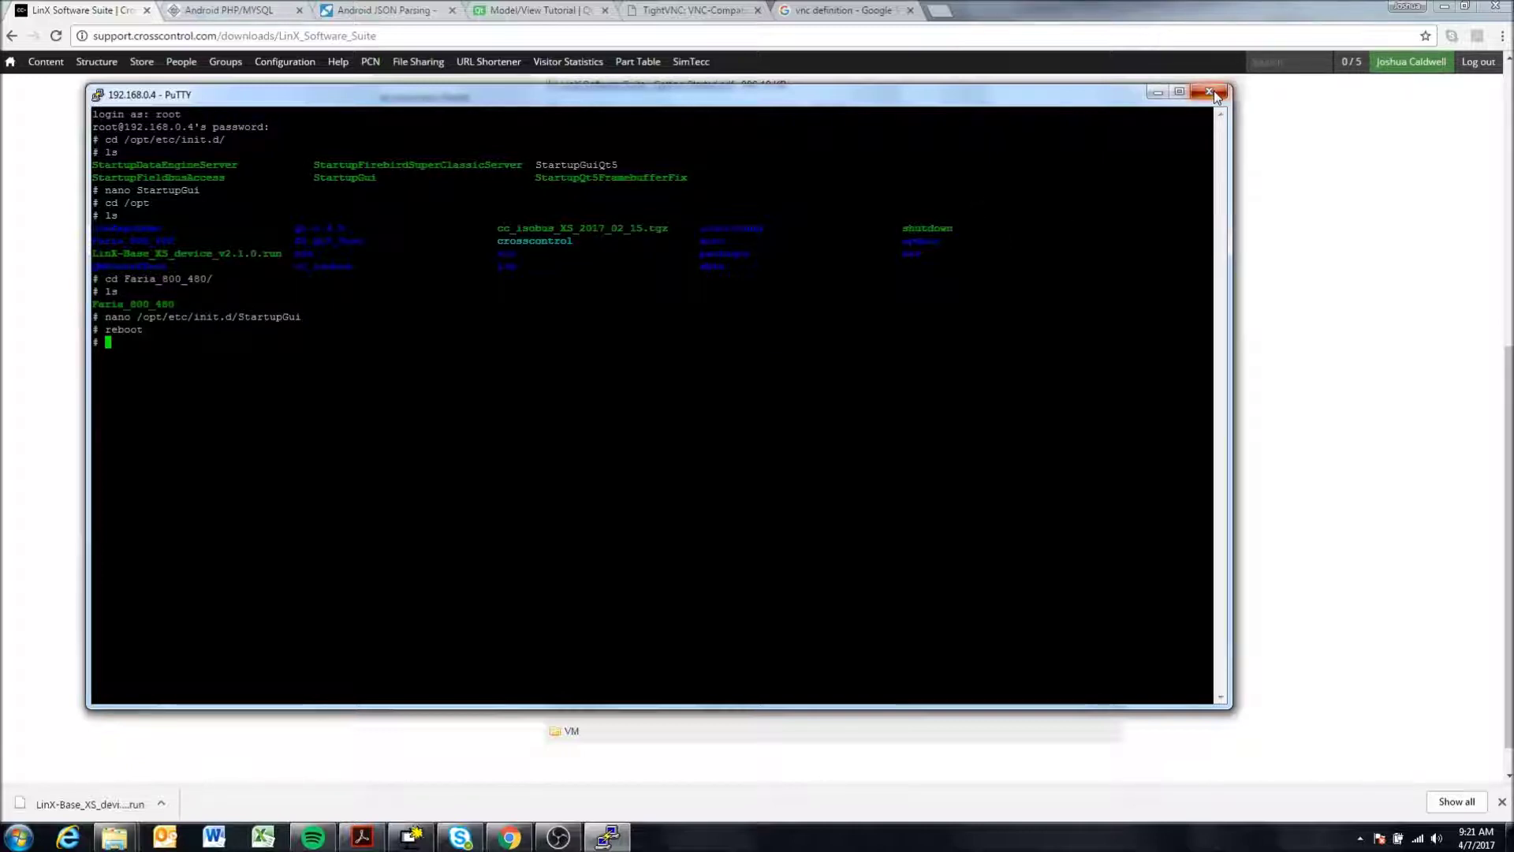
pyautogui.click(773, 471)
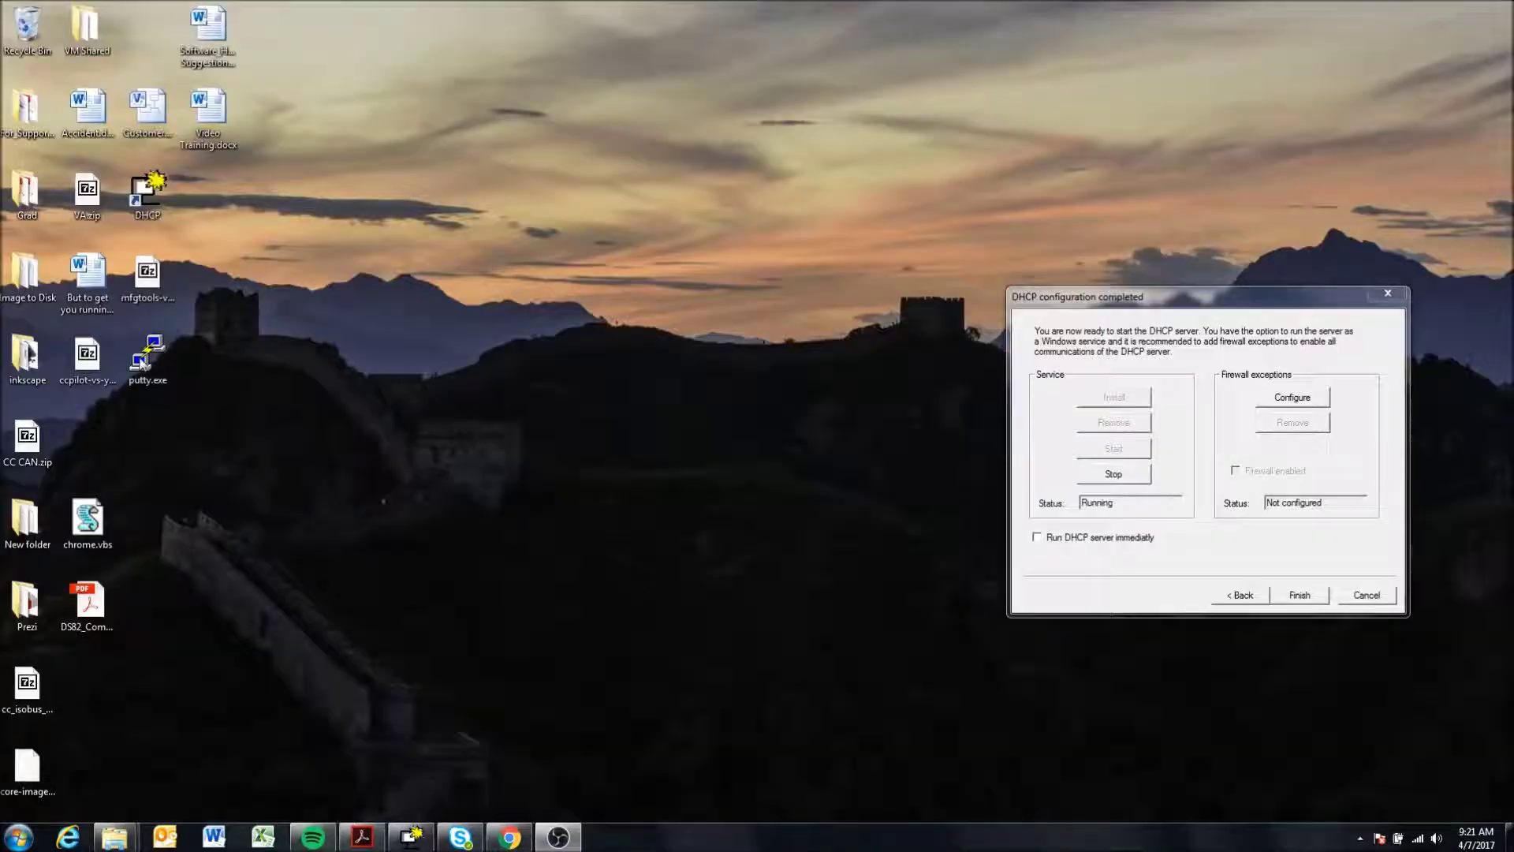
pyautogui.doubleClick(147, 357)
pyautogui.write('192')
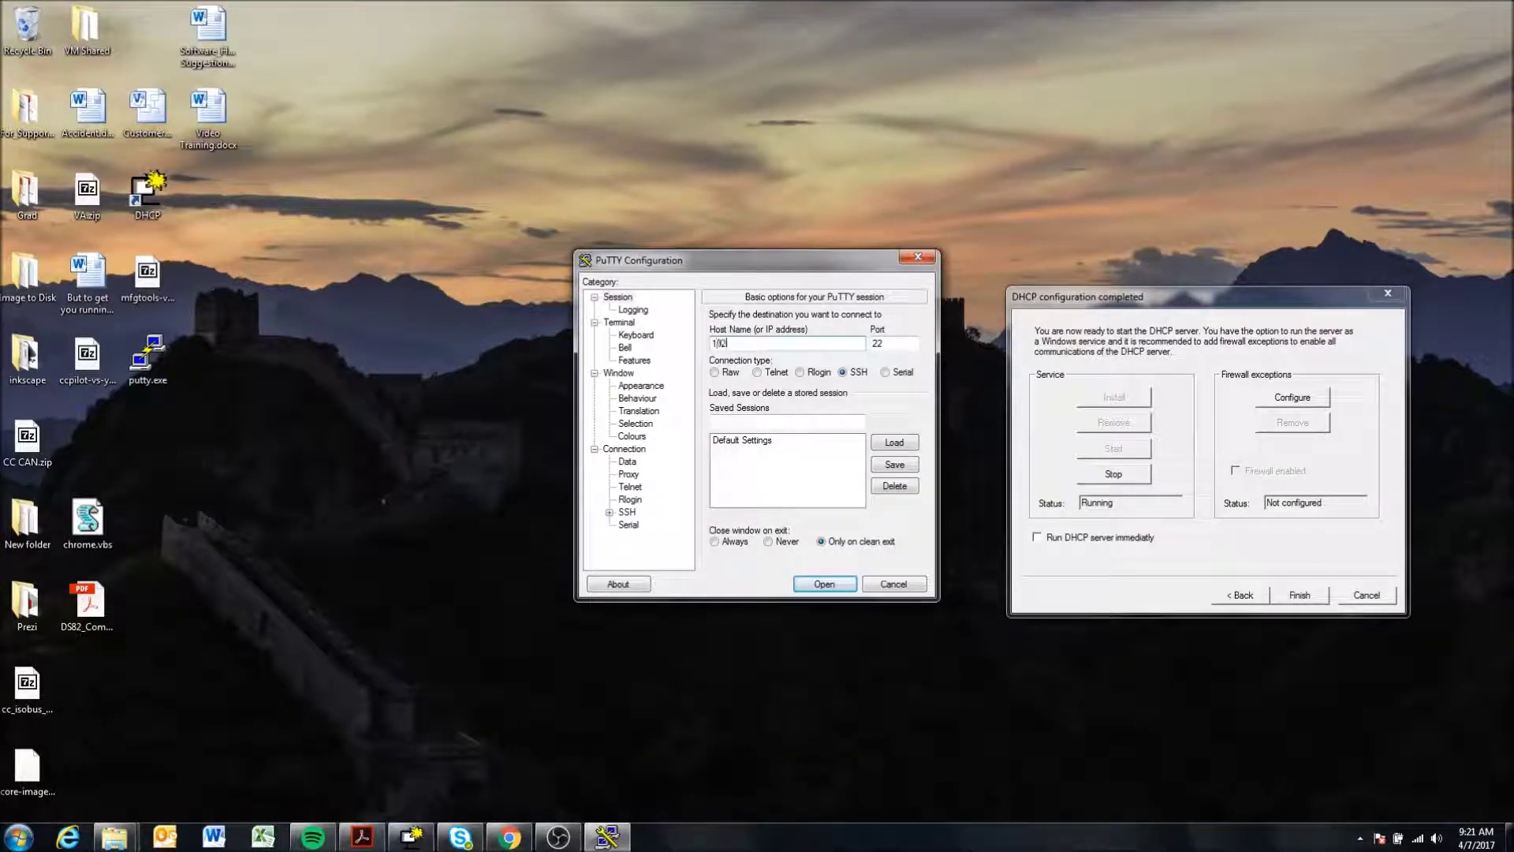
pyautogui.write('.168.0.4')
pyautogui.press('Return')
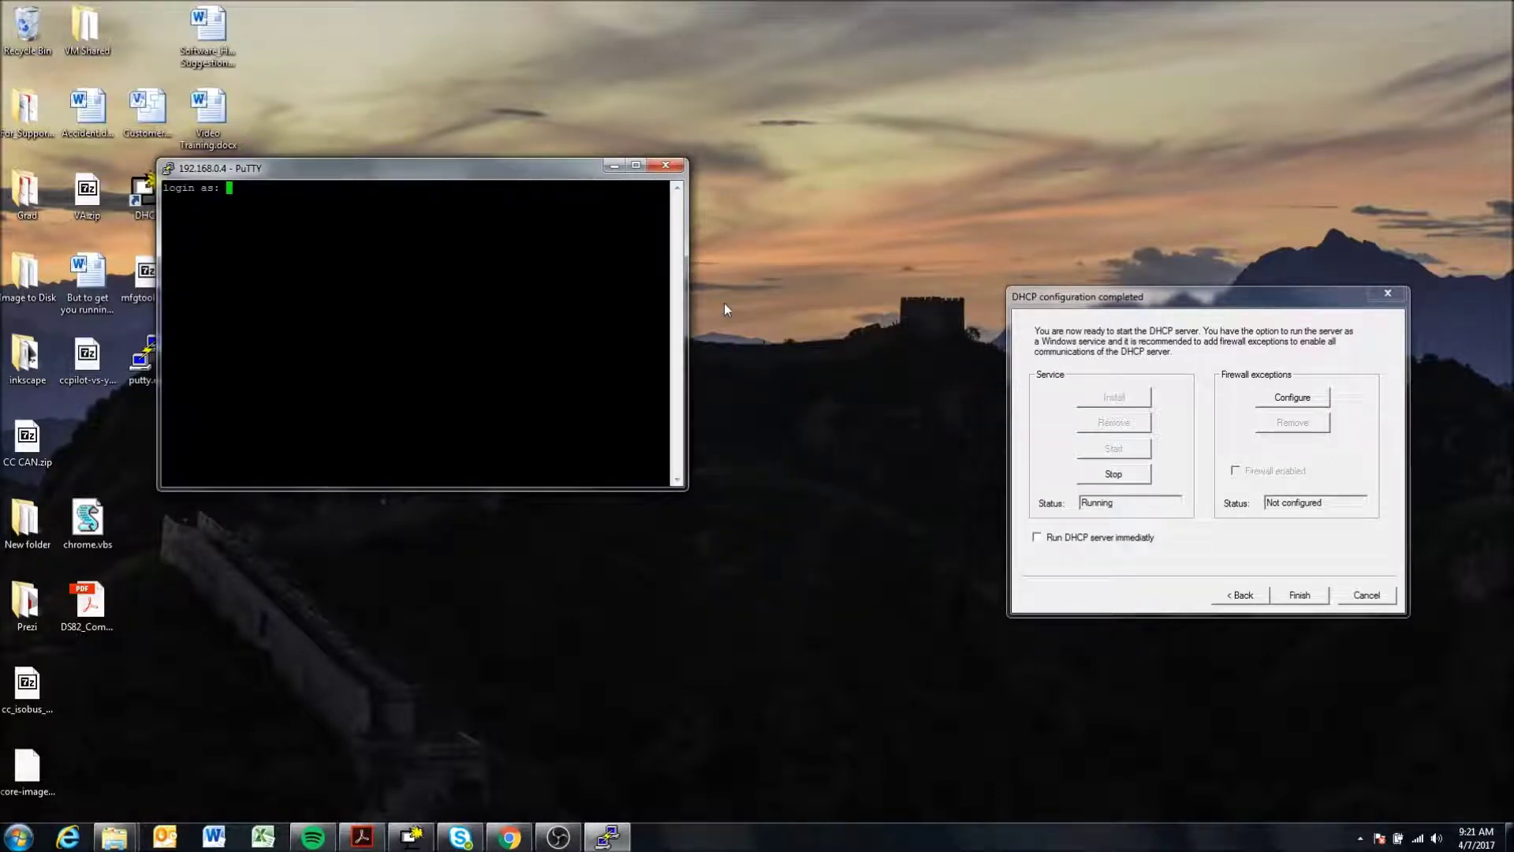
# - Log in as root, then reposition and widen the terminal window
pyautogui.write('root')
pyautogui.press('Return')
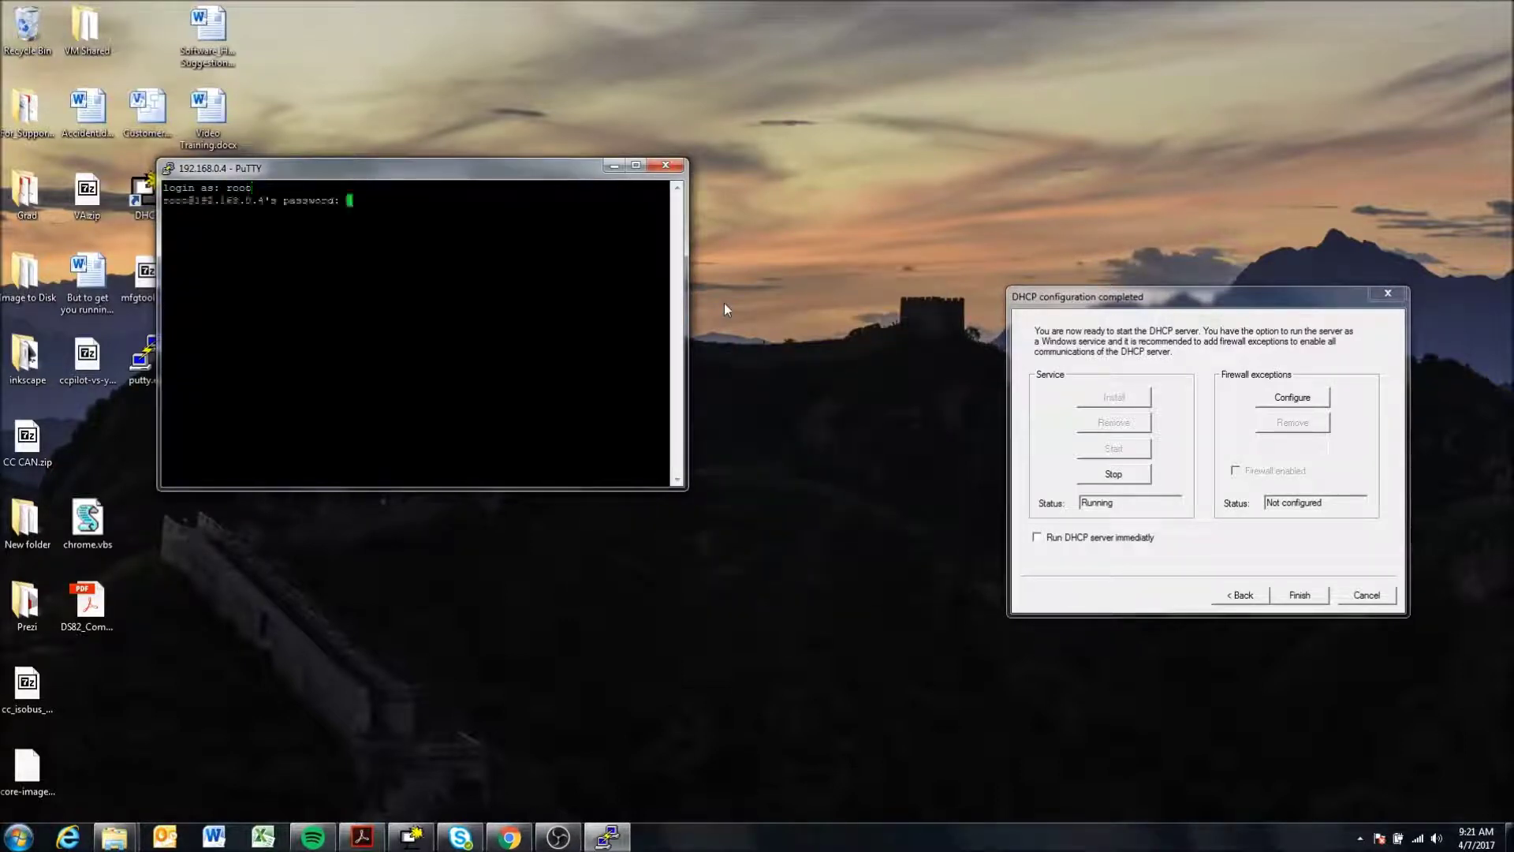
pyautogui.press('Return')
pyautogui.moveTo(297, 159); pyautogui.dragTo(654, 103)
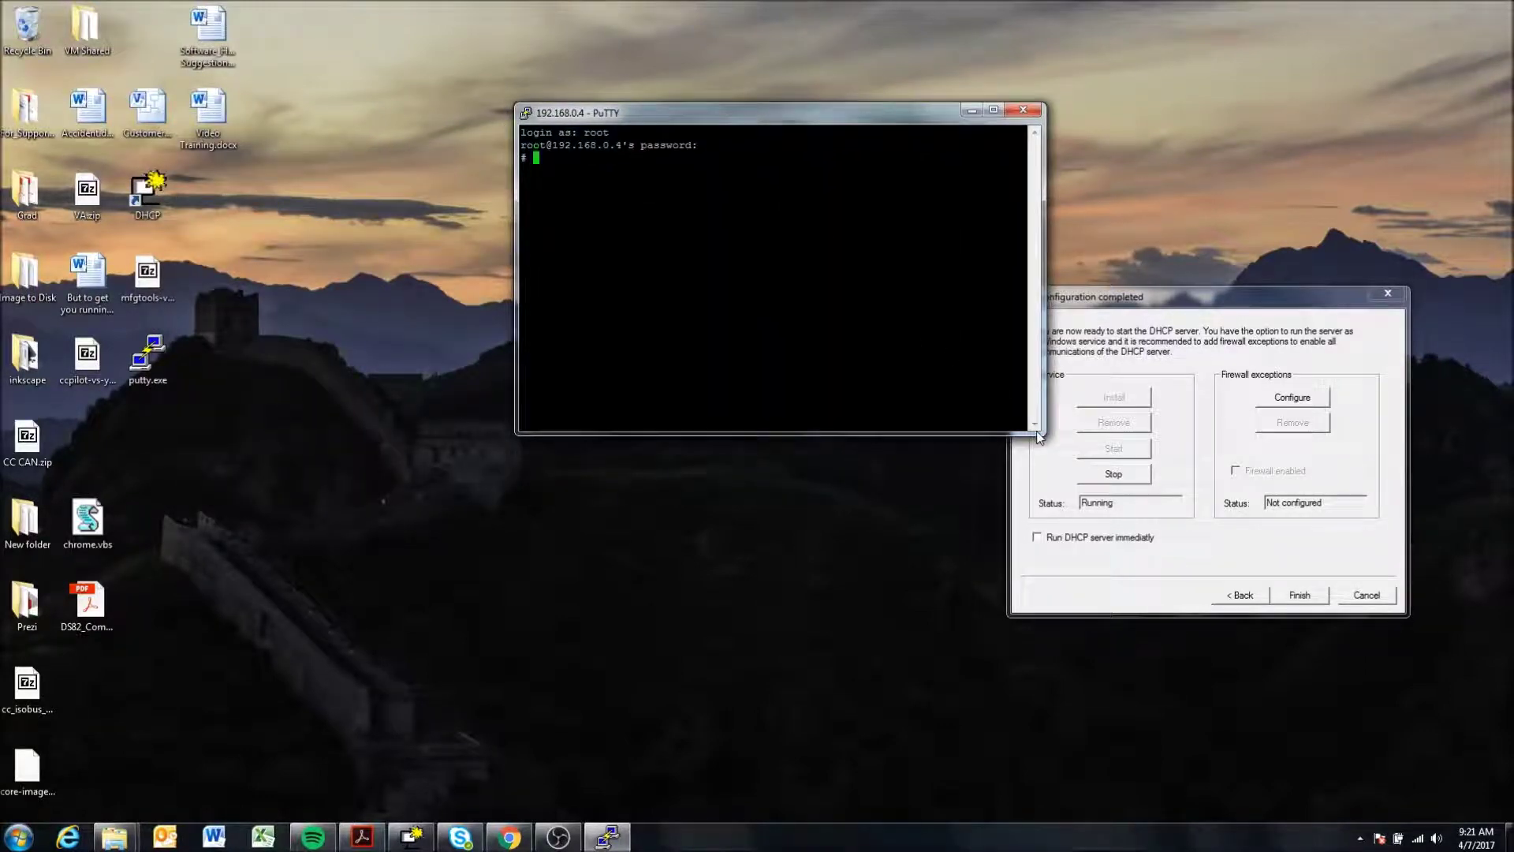
pyautogui.moveTo(1045, 432); pyautogui.dragTo(1398, 661)
pyautogui.moveTo(787, 128); pyautogui.dragTo(377, 116)
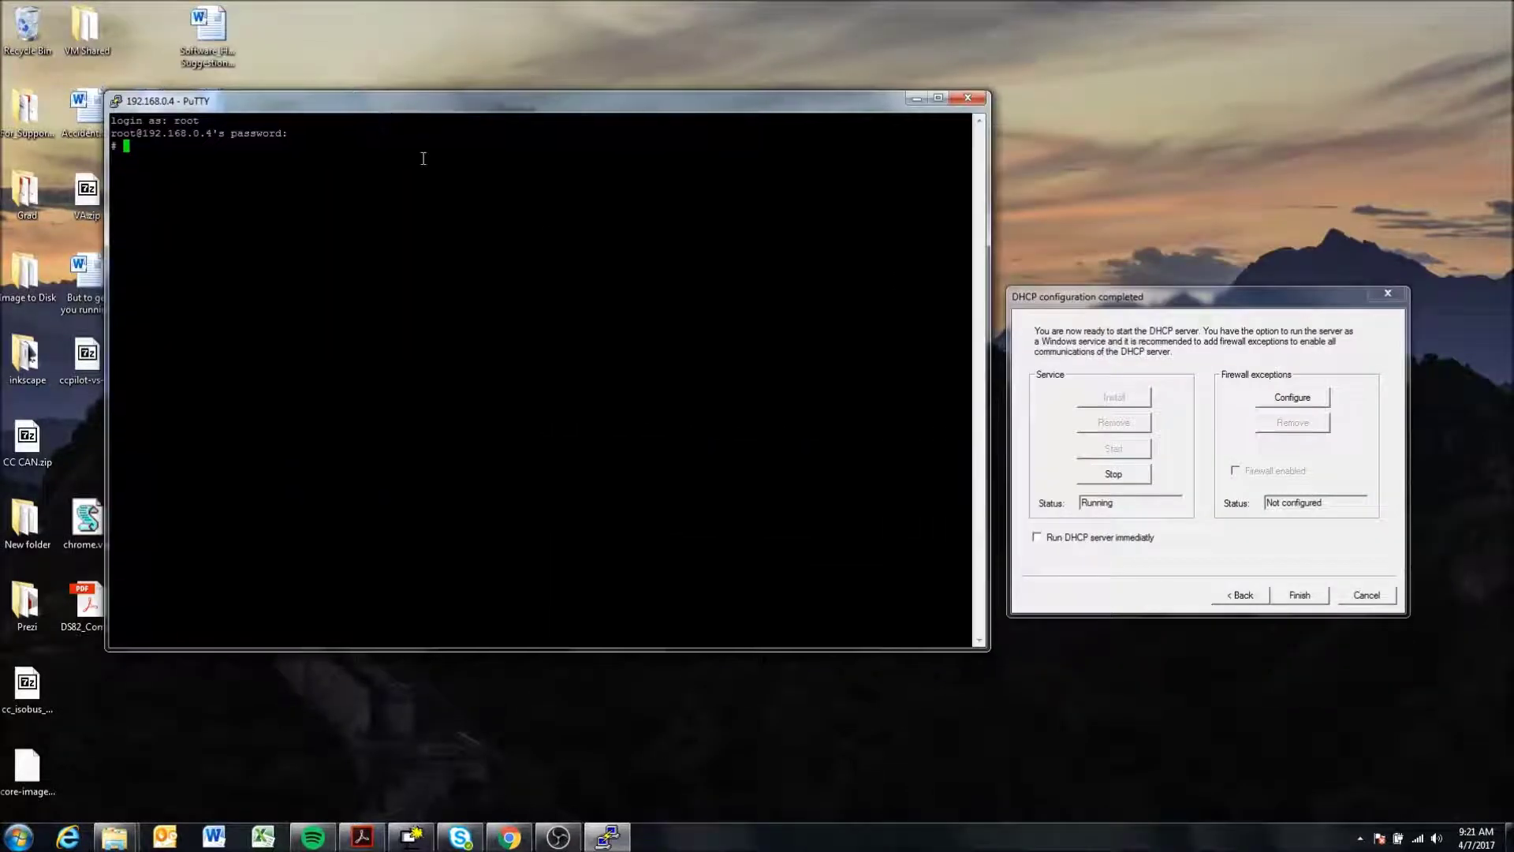
# - List running processes and highlight Faria_800_480's path and its VNC 1024x768 display arguments
pyautogui.write('ip')
pyautogui.press('Return')
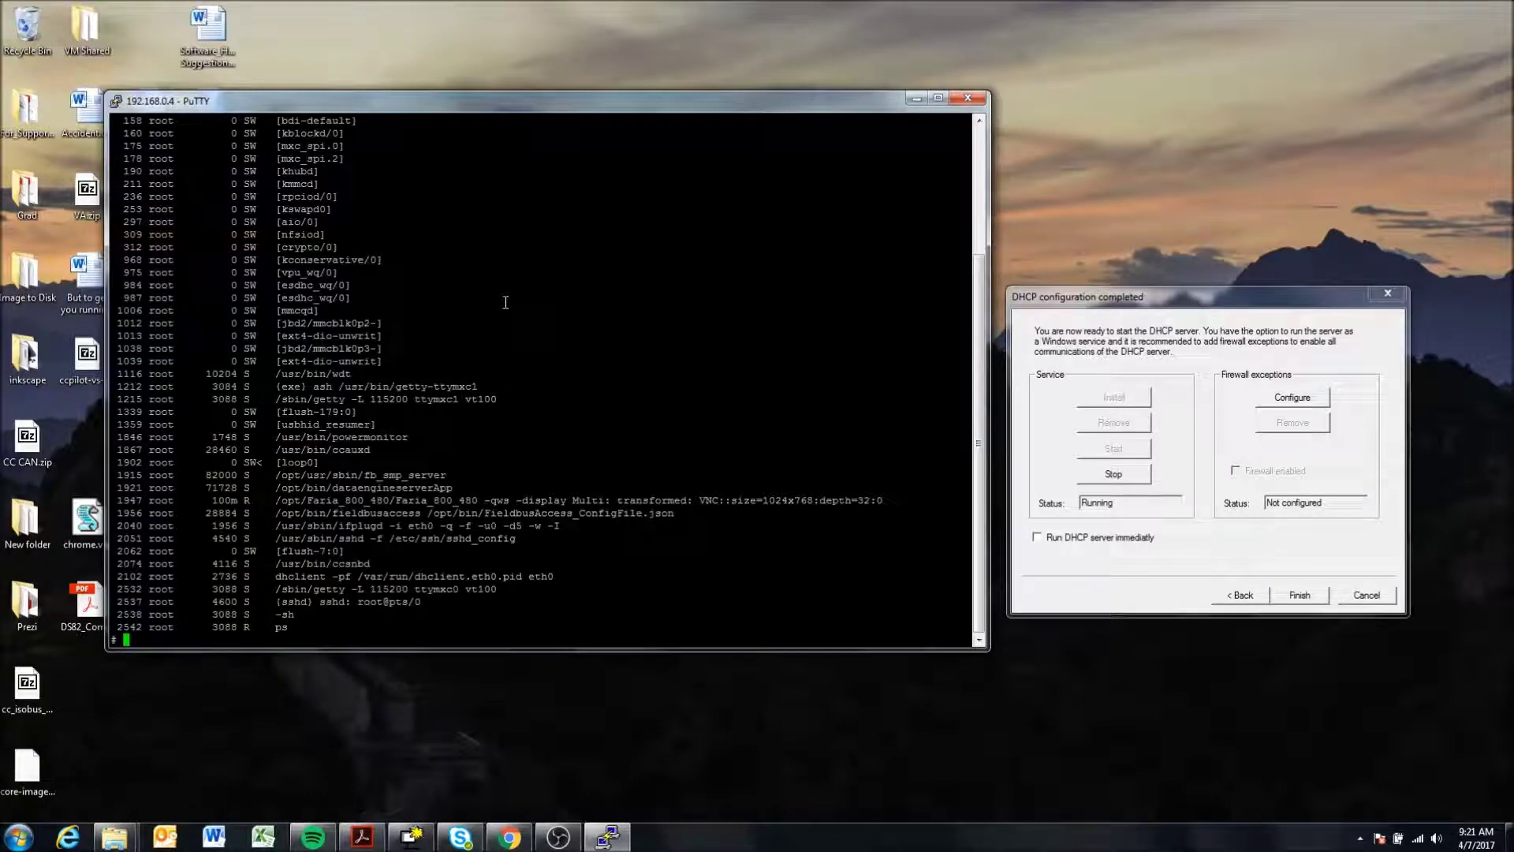
pyautogui.moveTo(282, 503); pyautogui.dragTo(478, 502)
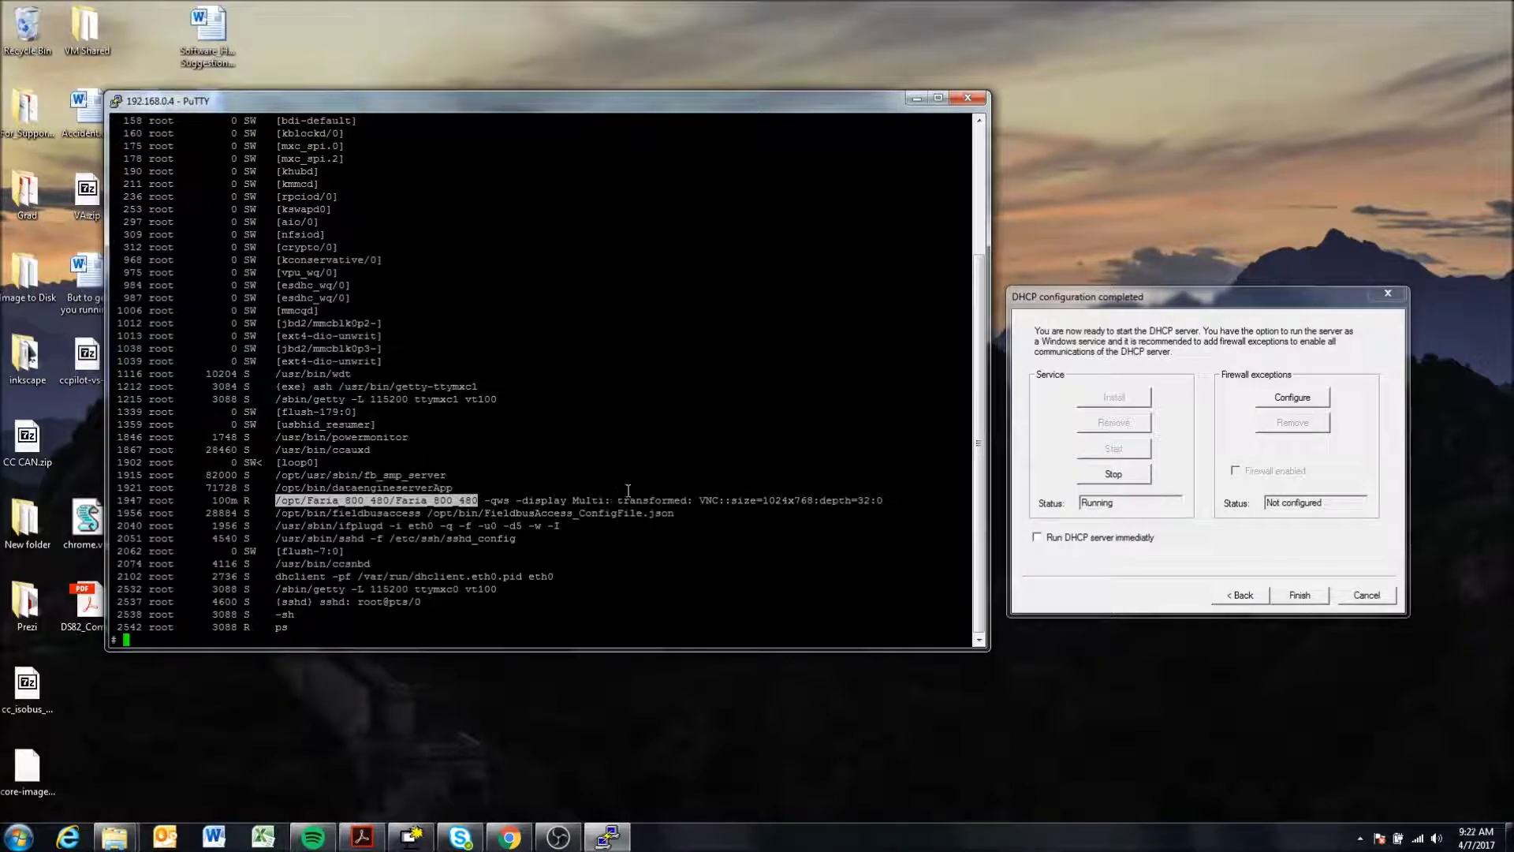
pyautogui.moveTo(694, 501); pyautogui.dragTo(884, 500)
pyautogui.click(744, 499)
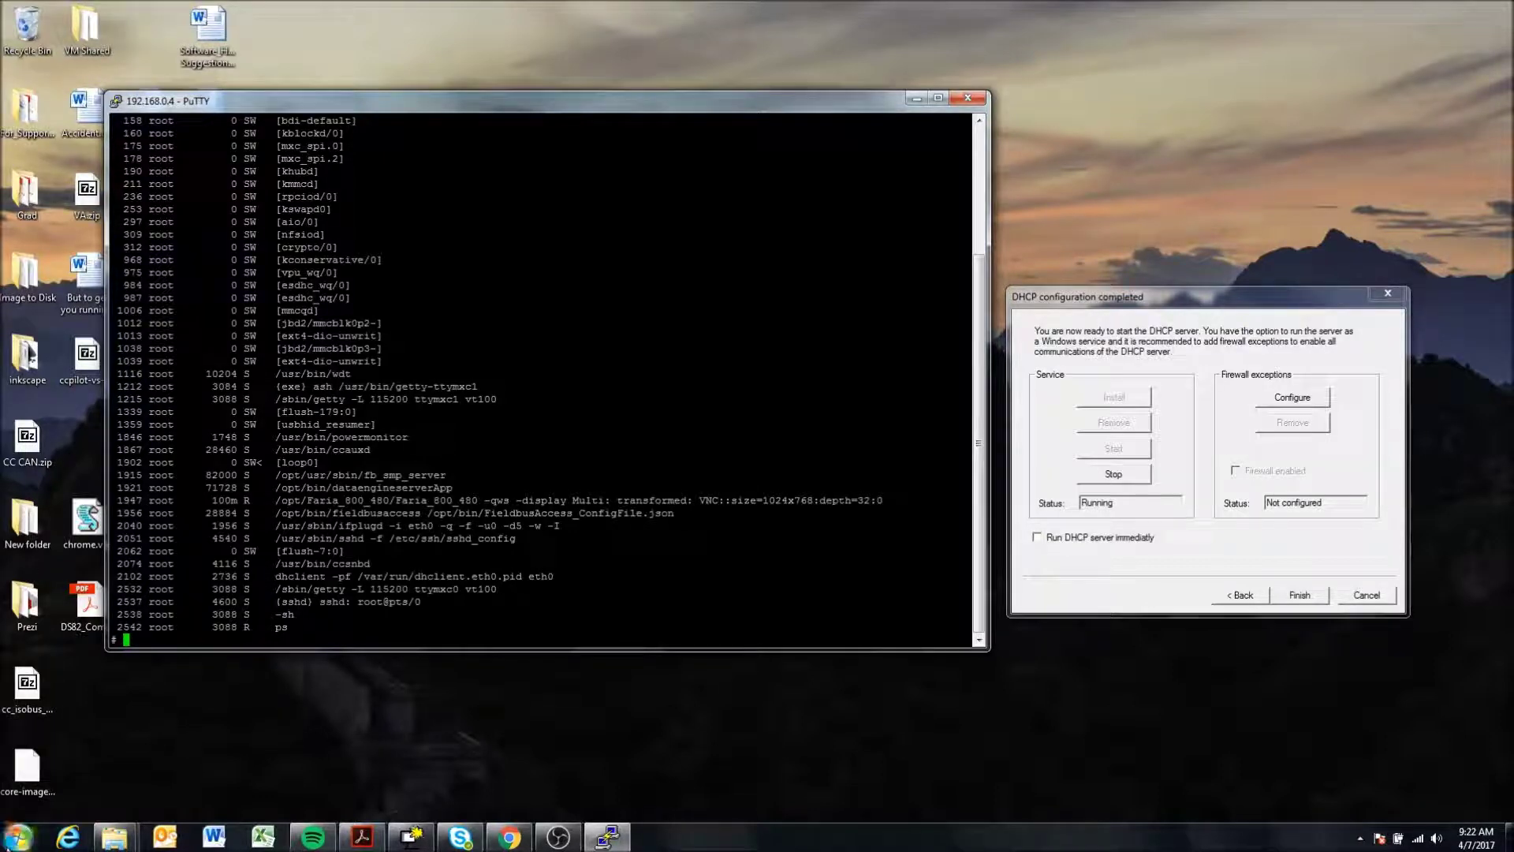
# - Launch TightVNC Viewer from the TightVNC folder in the Start menu
pyautogui.click(16, 839)
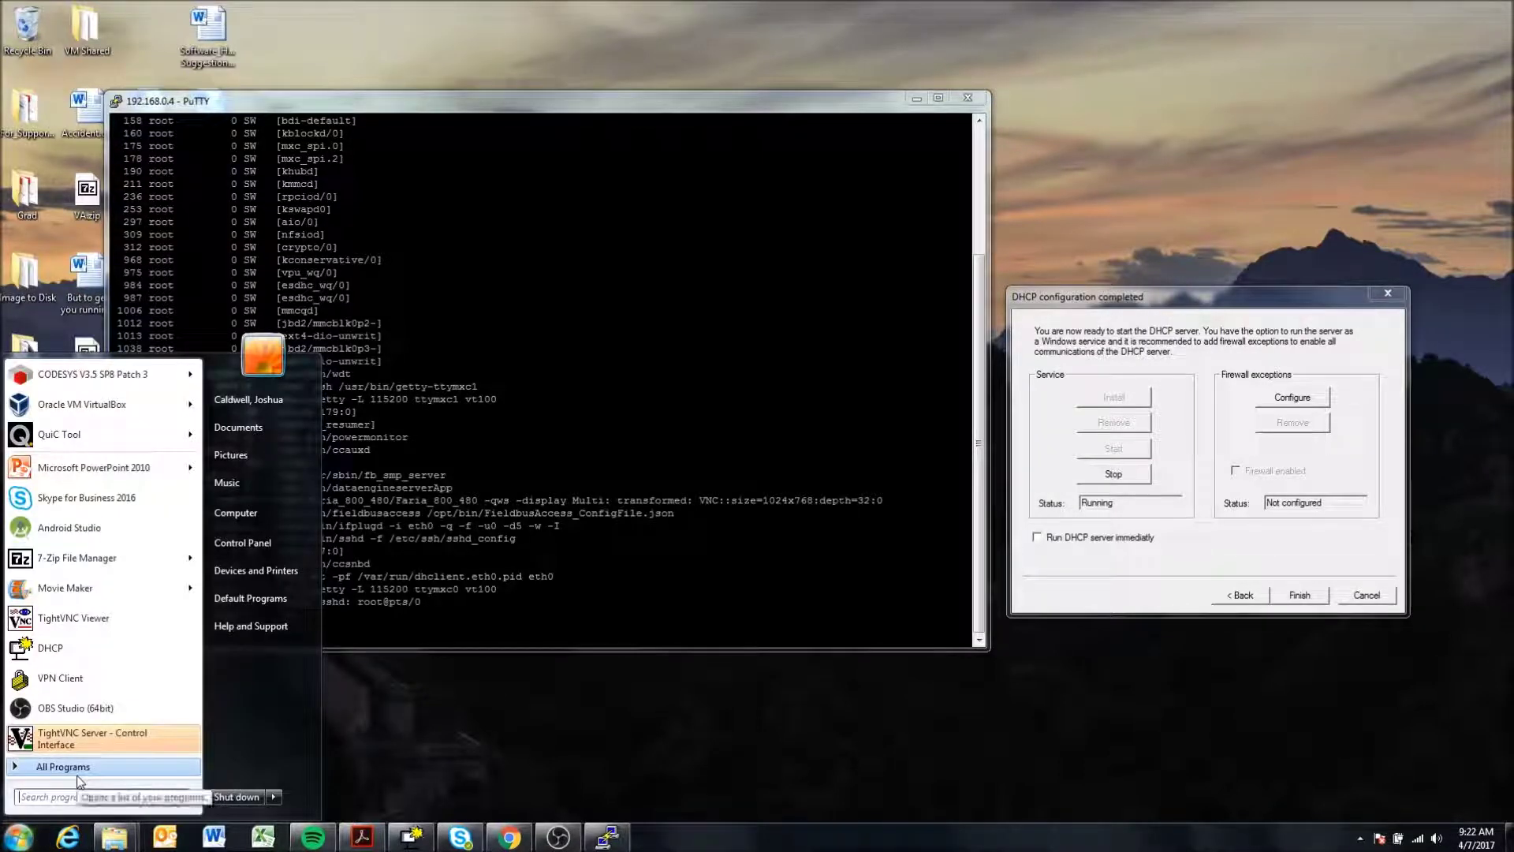
pyautogui.moveTo(79, 781)
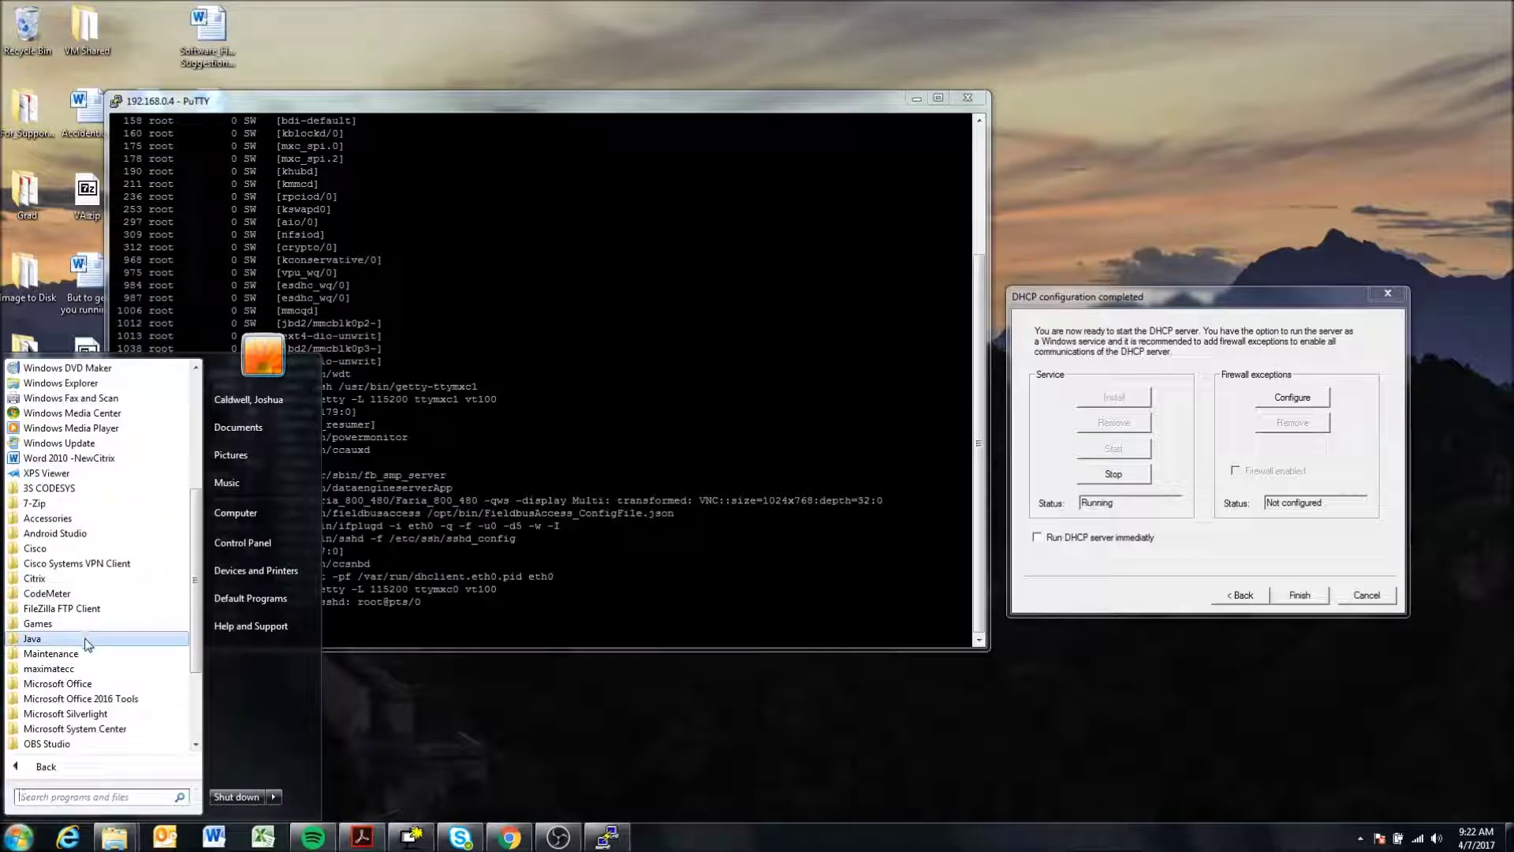
pyautogui.scroll(-3, 94, 593)
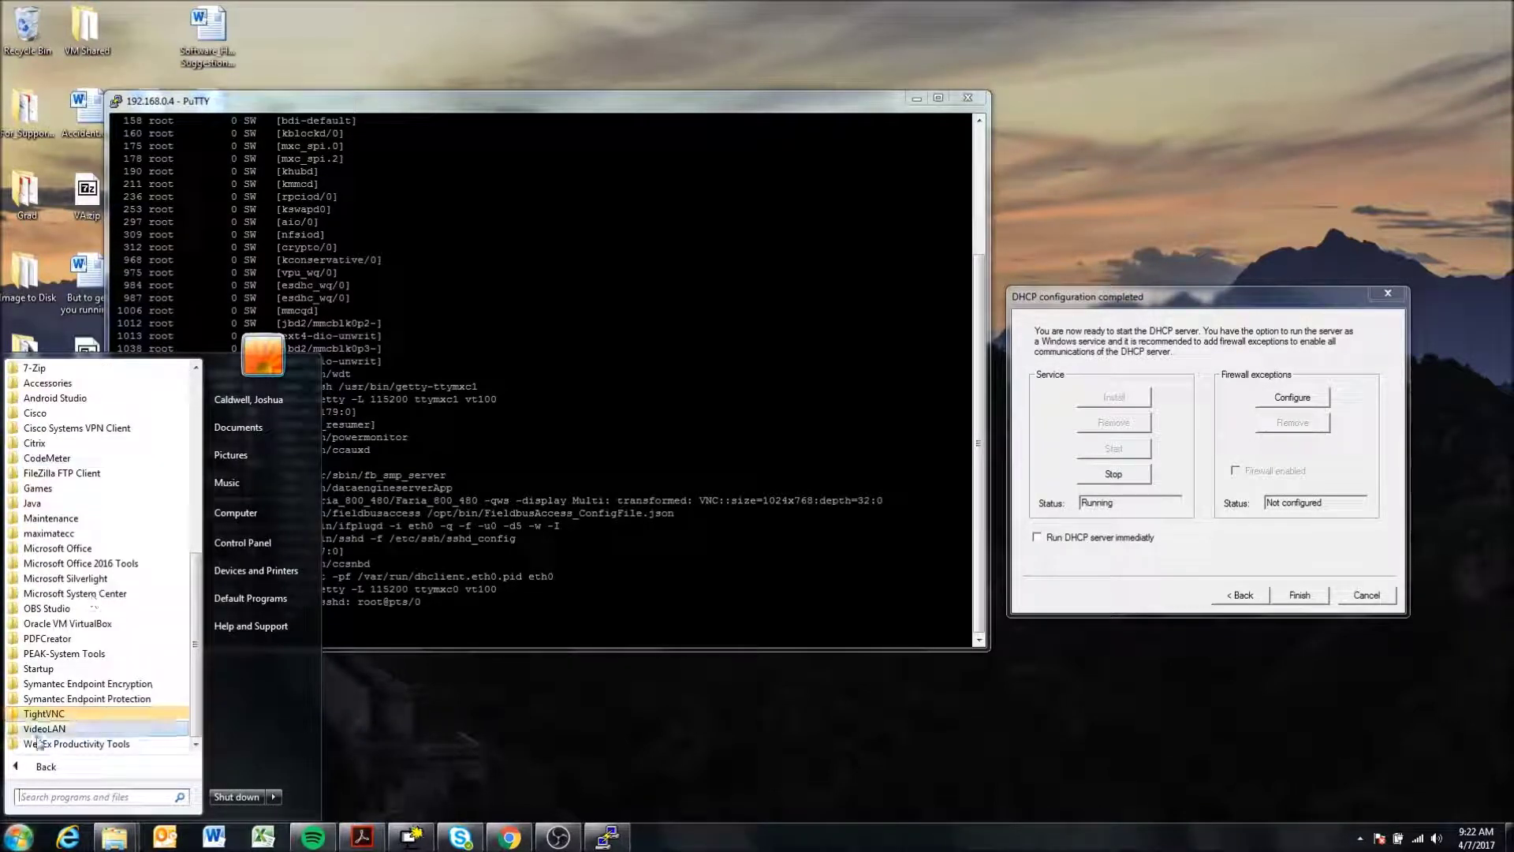
pyautogui.click(101, 713)
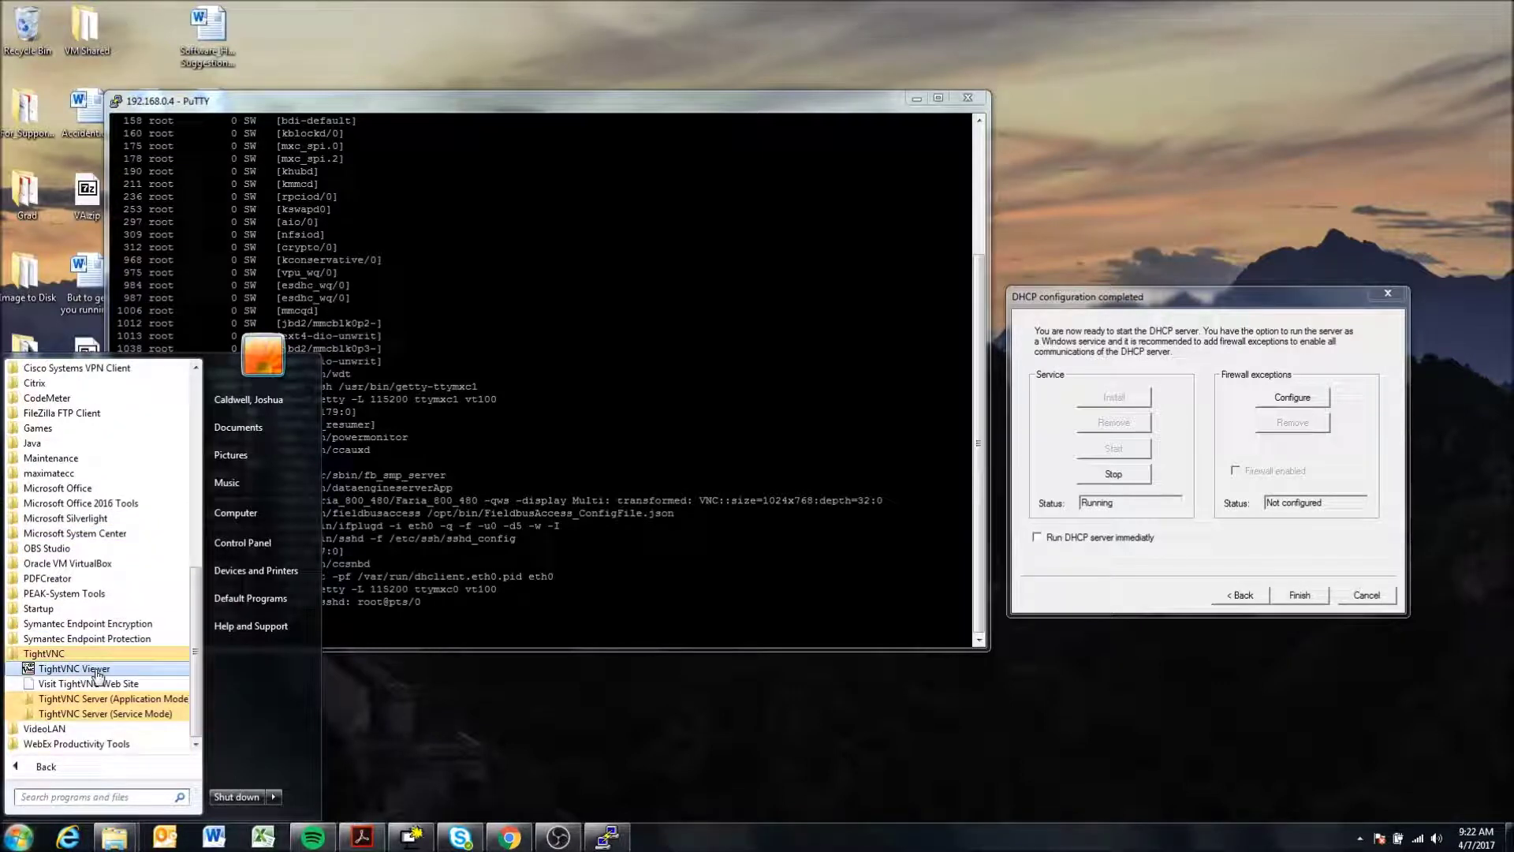
pyautogui.click(74, 668)
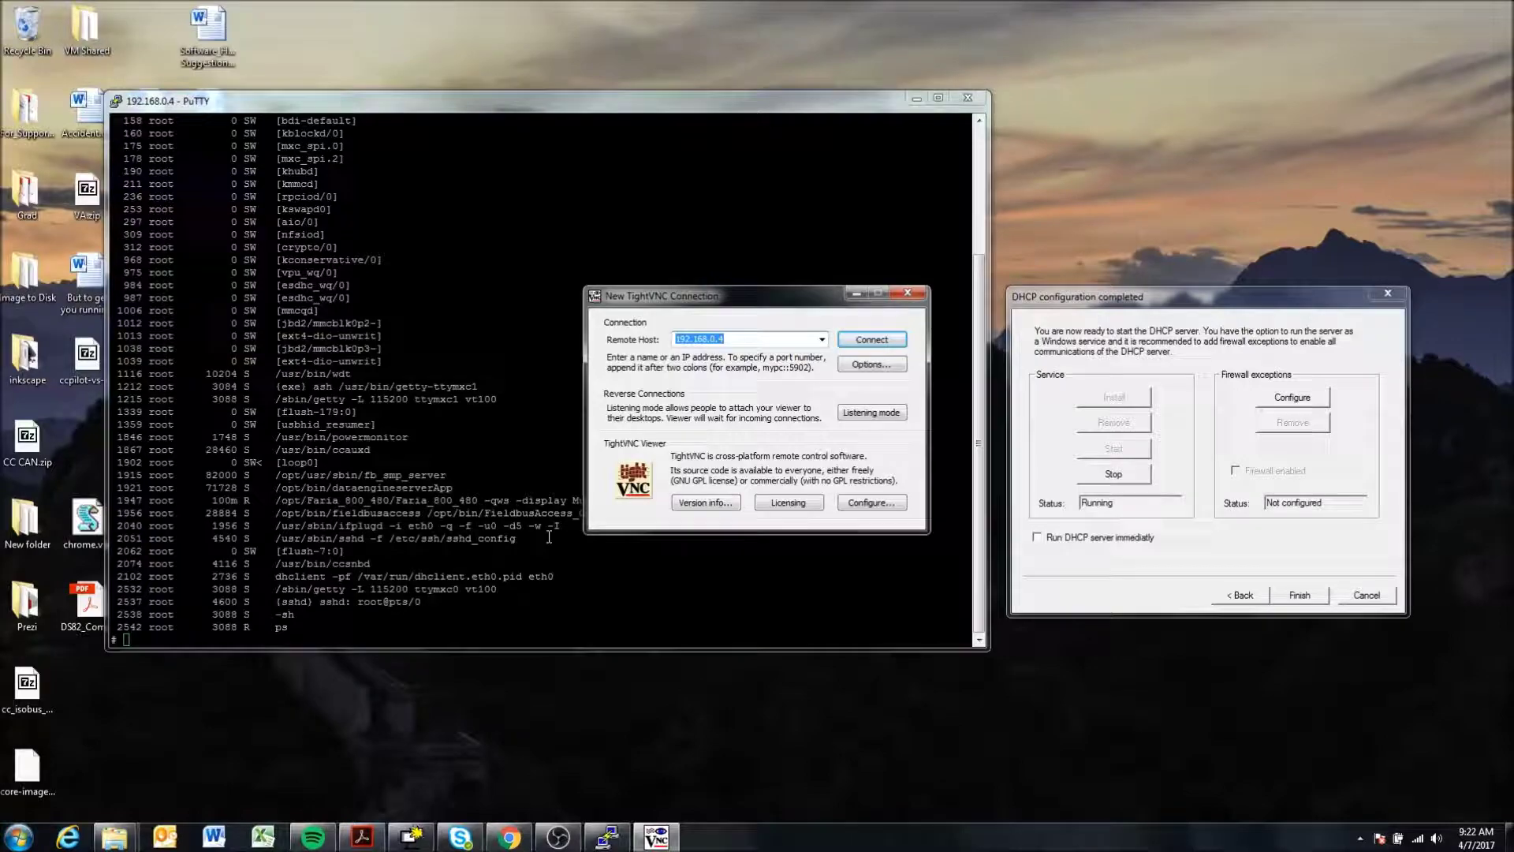
pyautogui.click(509, 836)
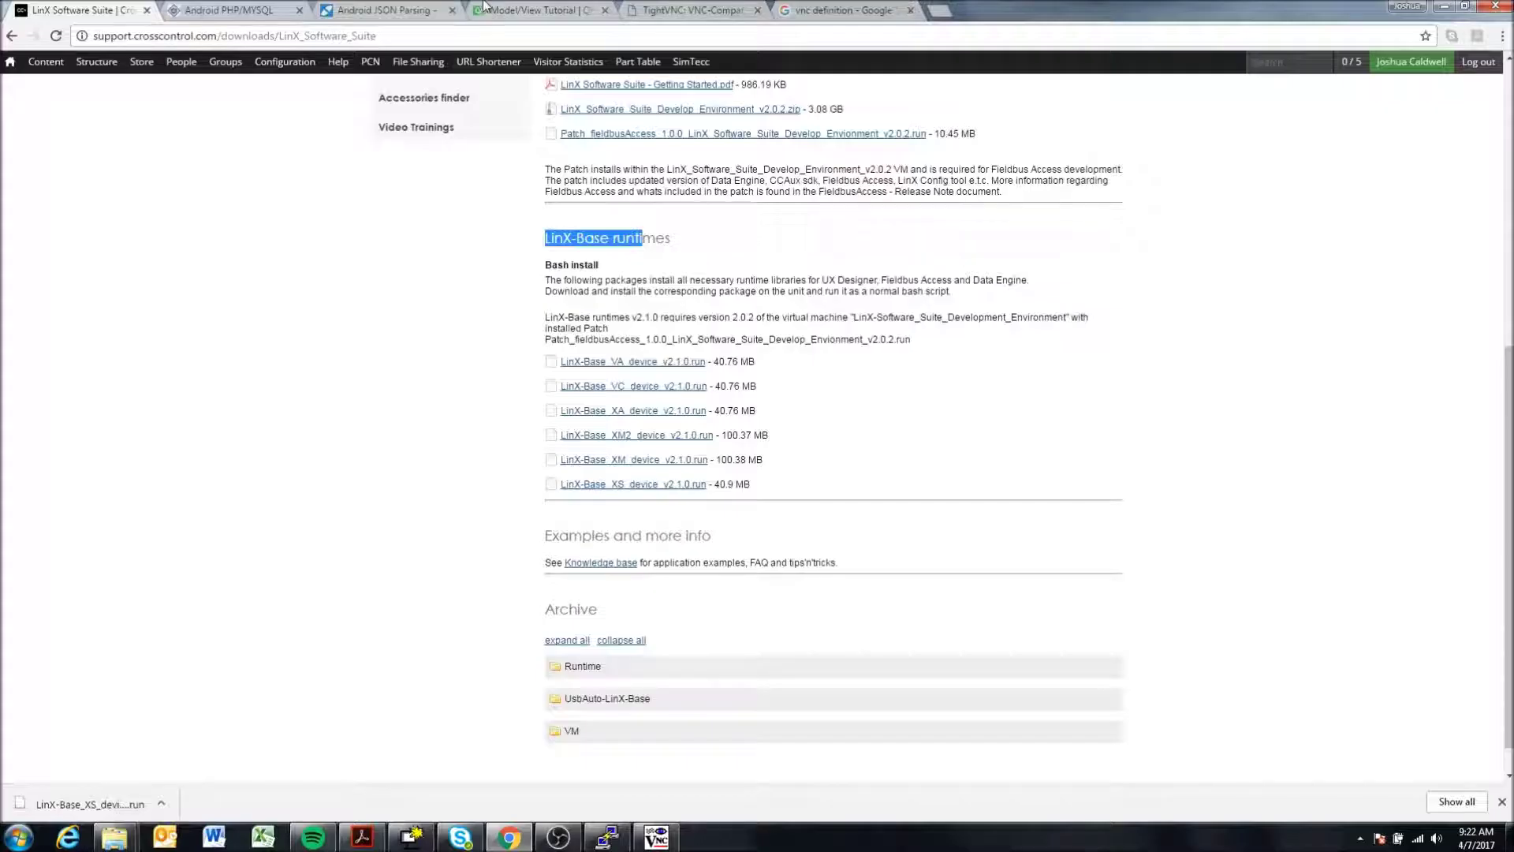
# - Close the extra tab, search Google for 'VNC player' and open the Download TightVNC result
pyautogui.click(910, 10)
pyautogui.click(686, 10)
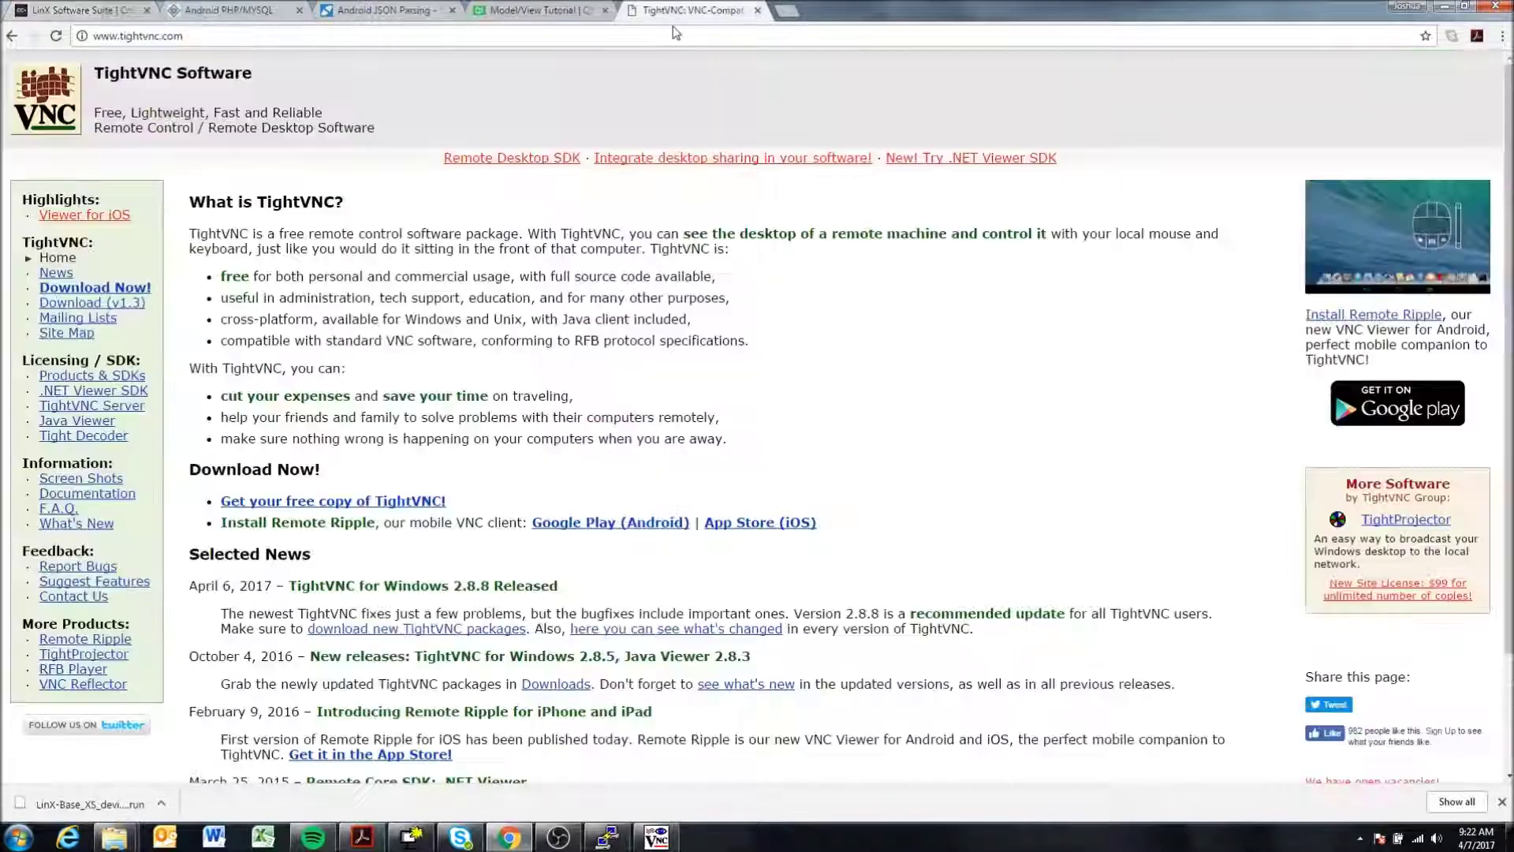
pyautogui.click(619, 35)
pyautogui.write('V')
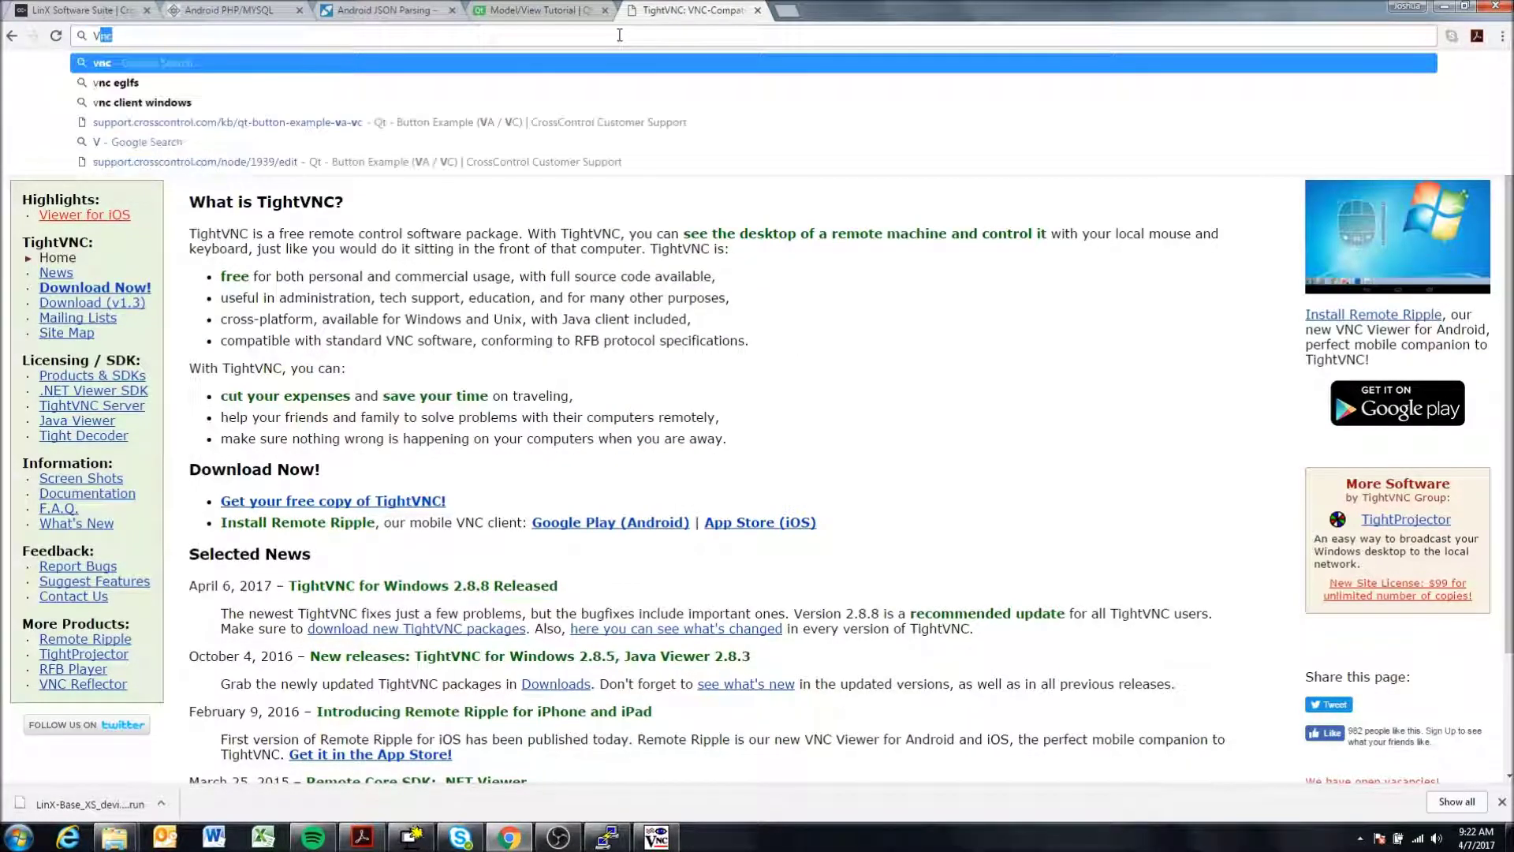
pyautogui.write('NC')
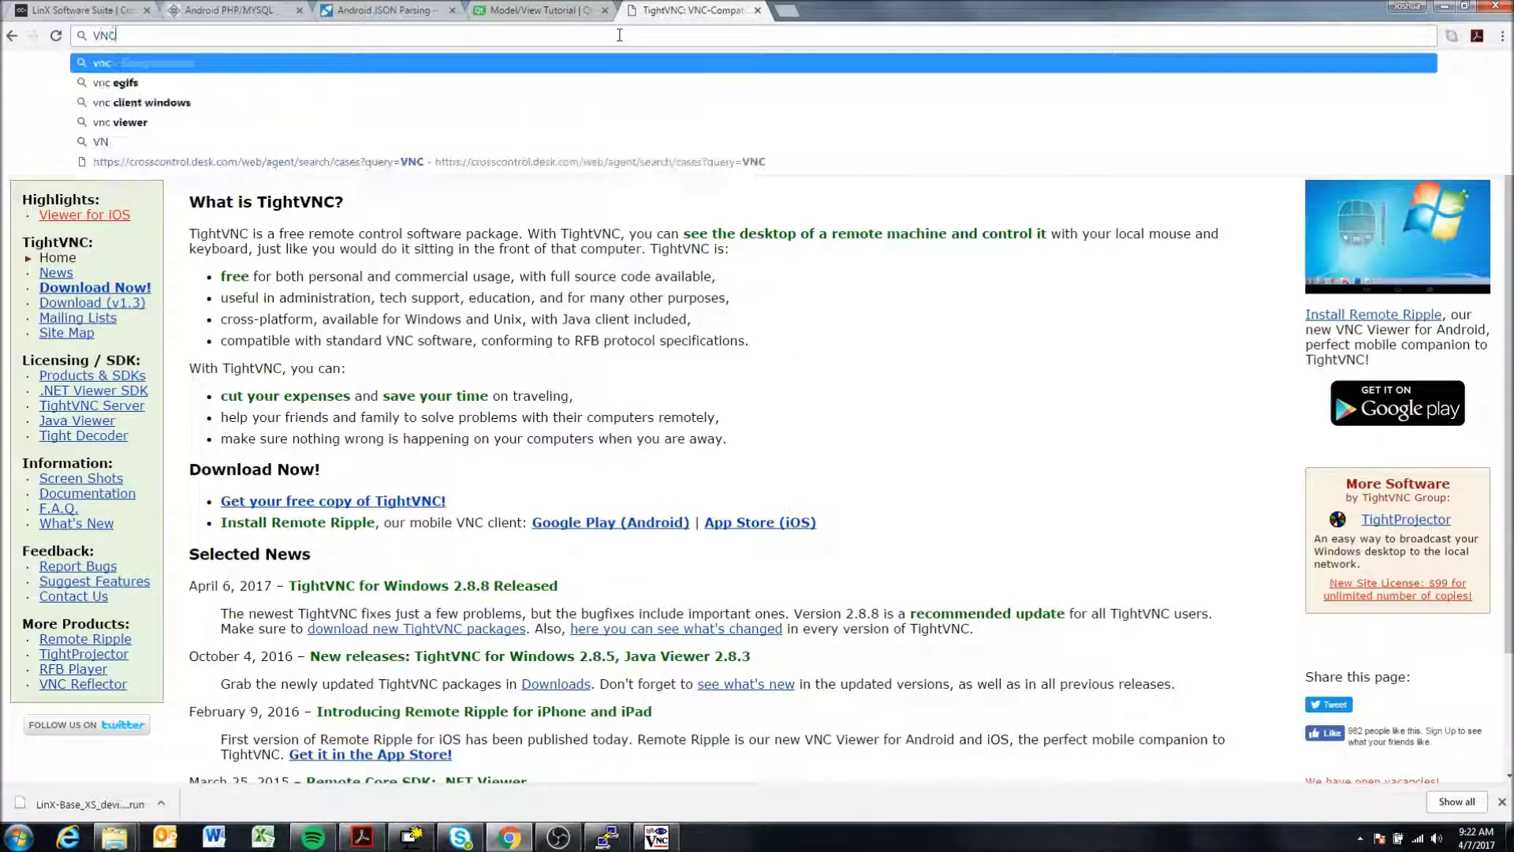
pyautogui.write(' player')
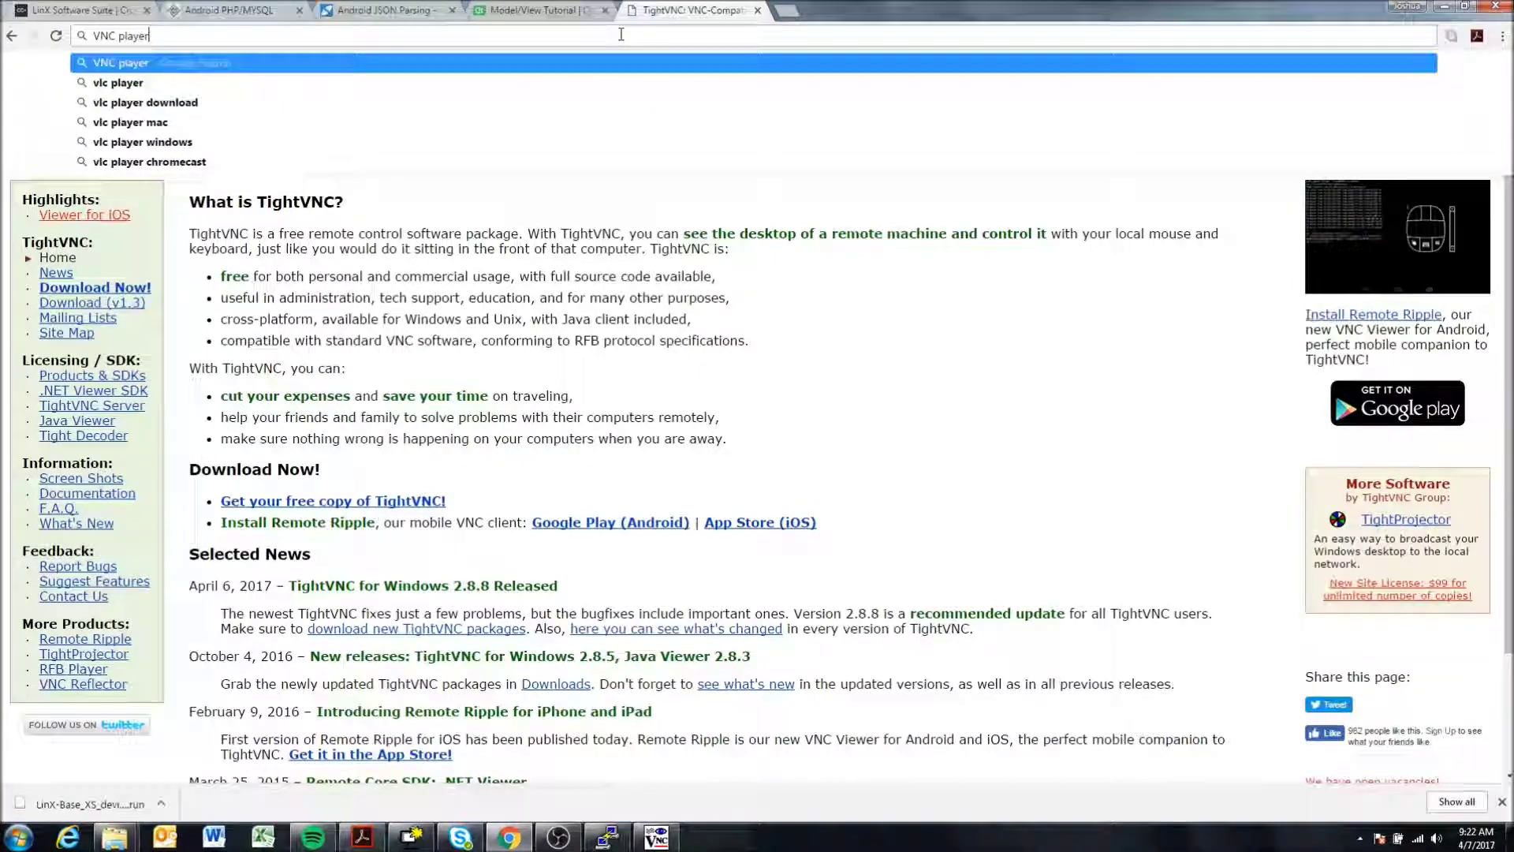
pyautogui.press('Return')
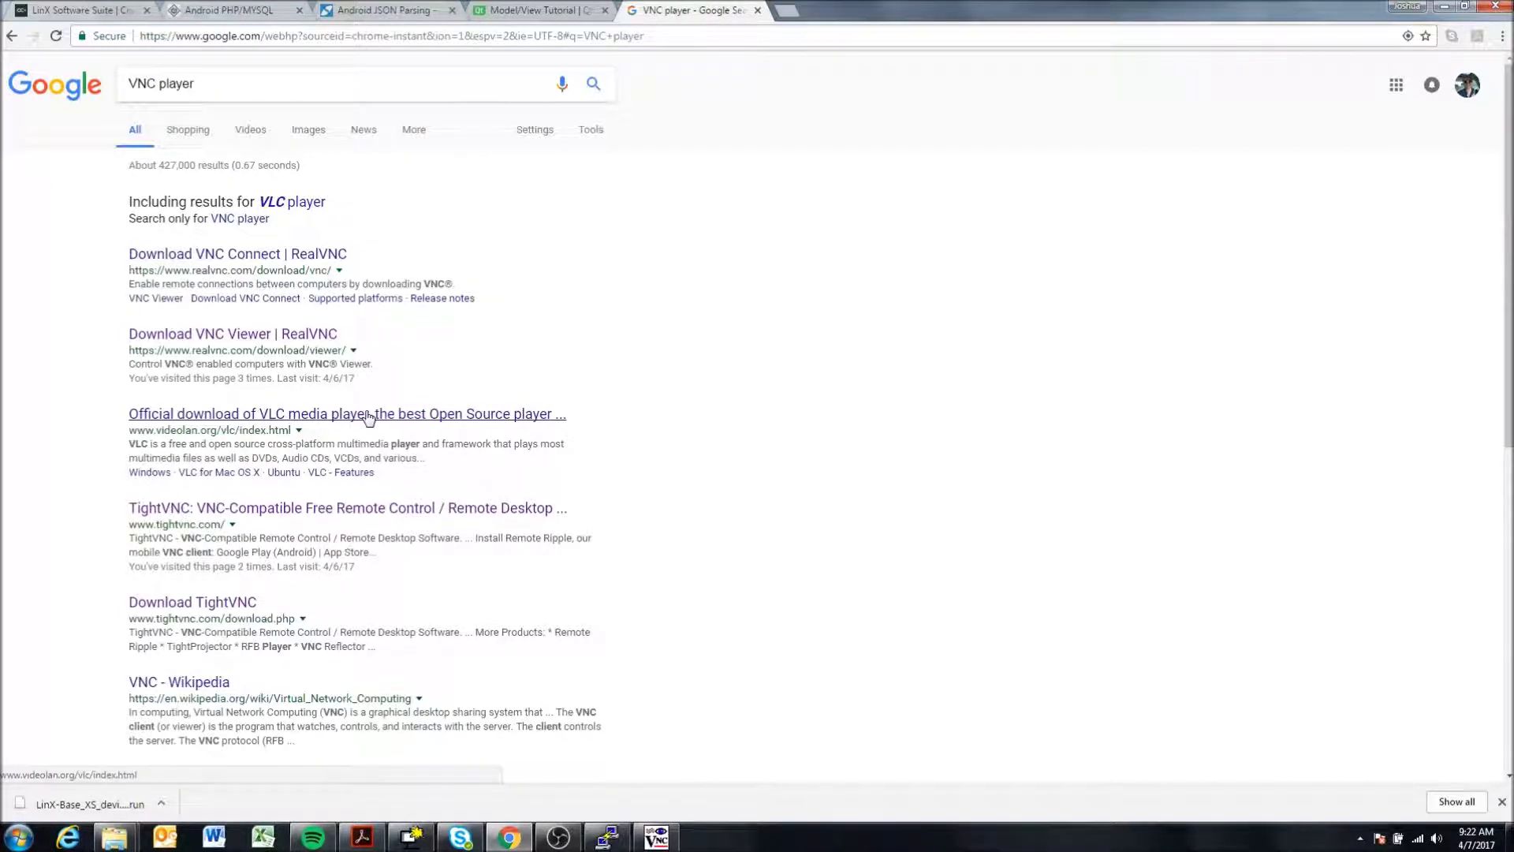
pyautogui.scroll(-2, 305, 433)
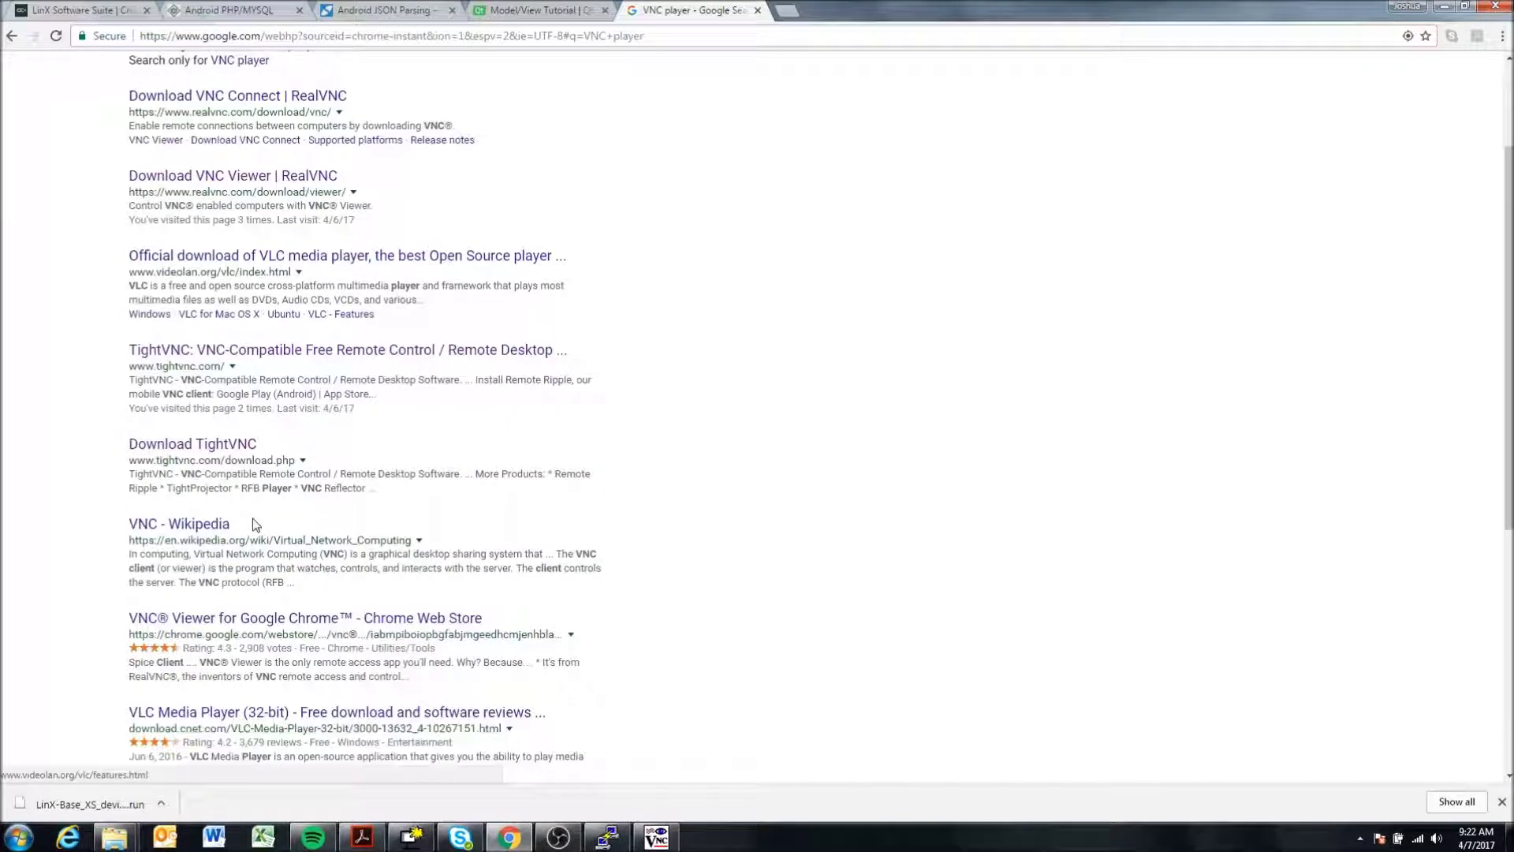
pyautogui.click(221, 446)
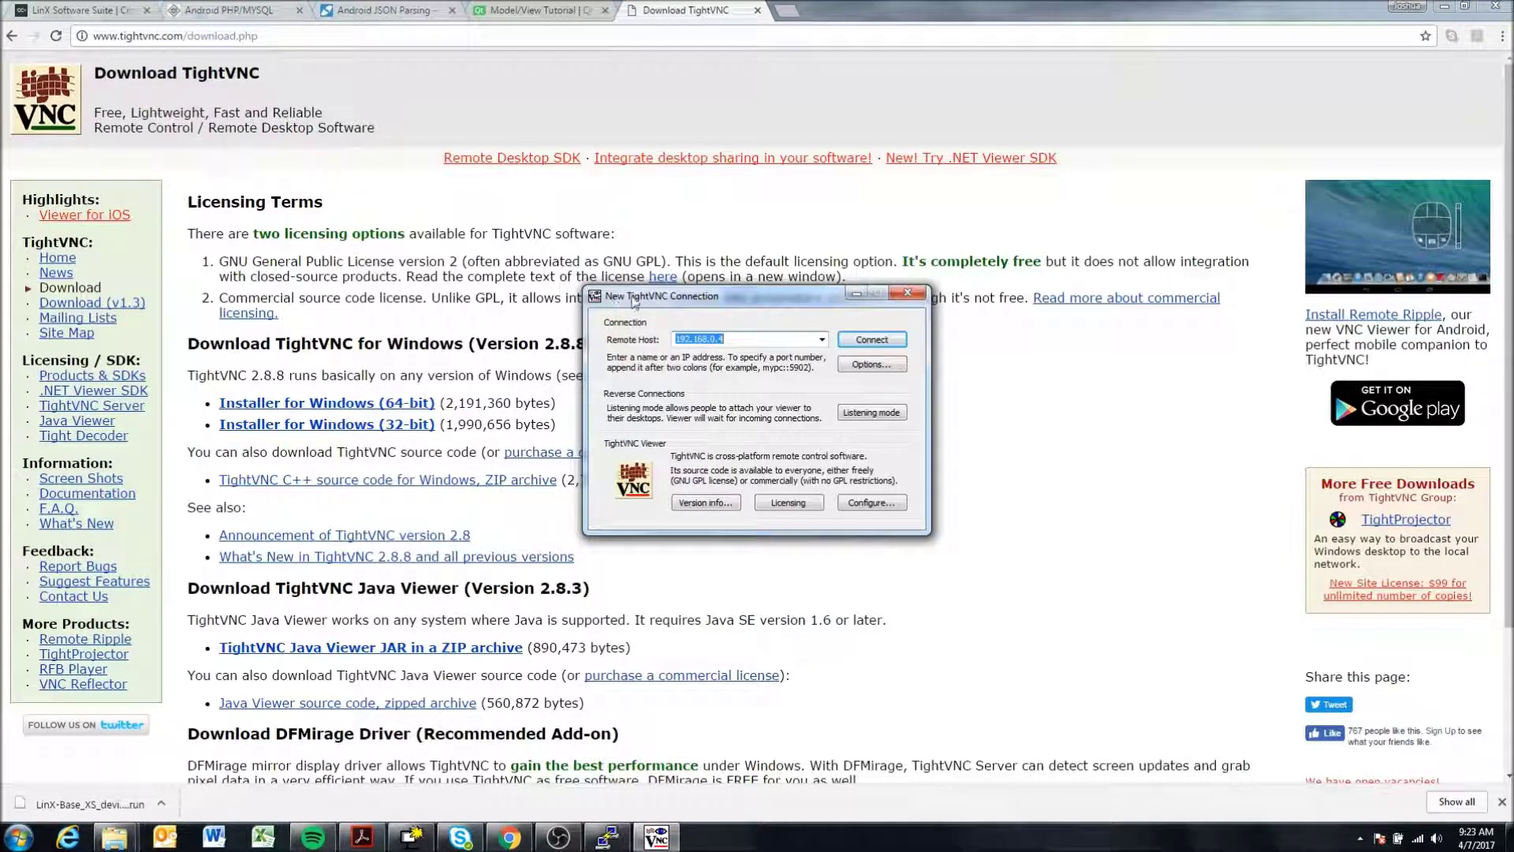
# - Replace the Remote Host with 192.168.0.4 and connect to the display
pyautogui.click(753, 339)
pyautogui.doubleClick(760, 341)
pyautogui.press('BackSpace')
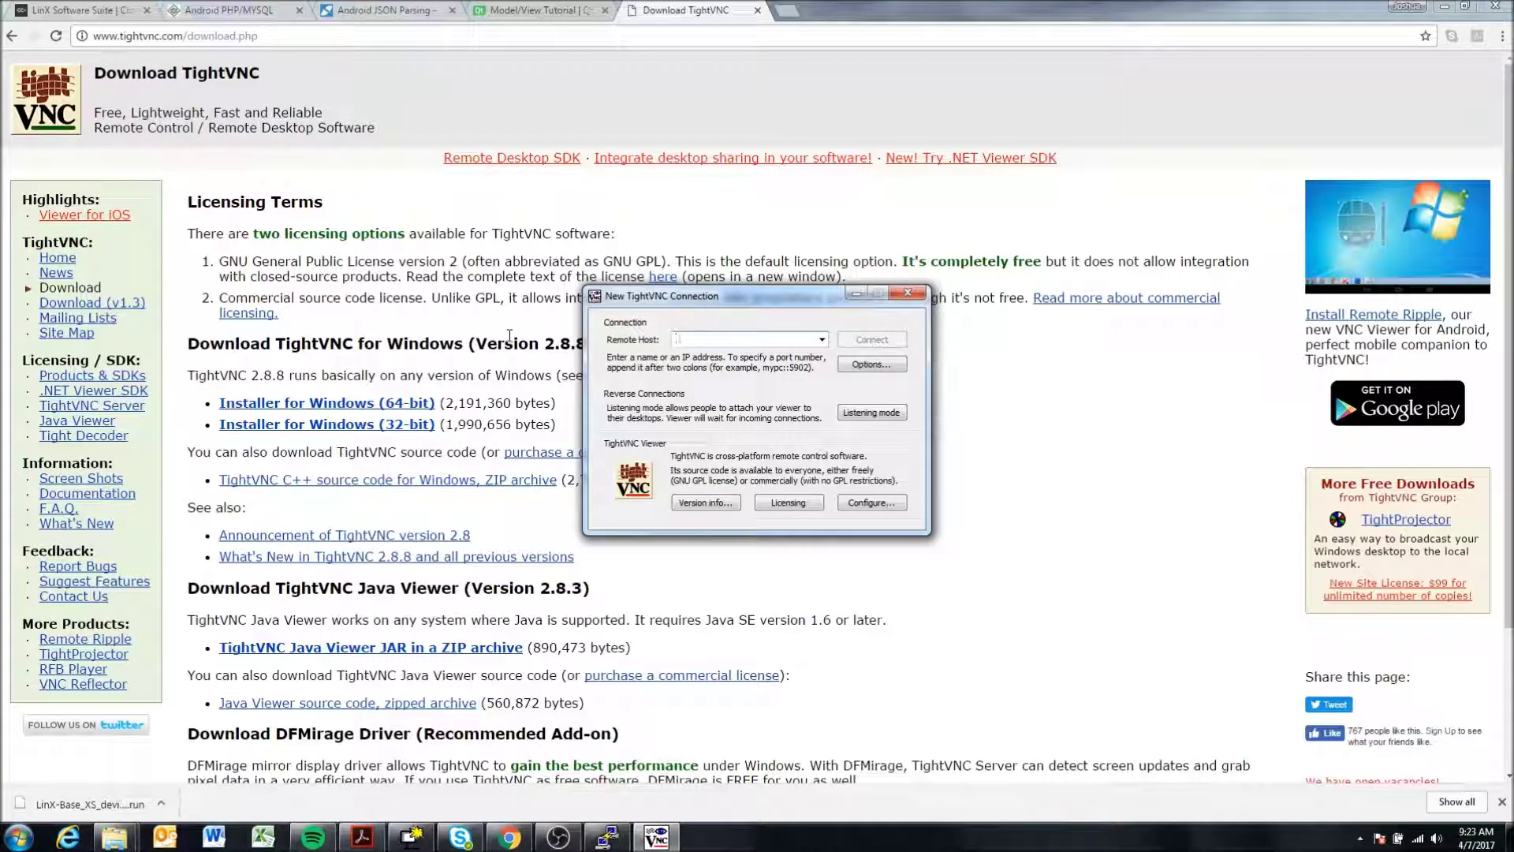
pyautogui.write('192')
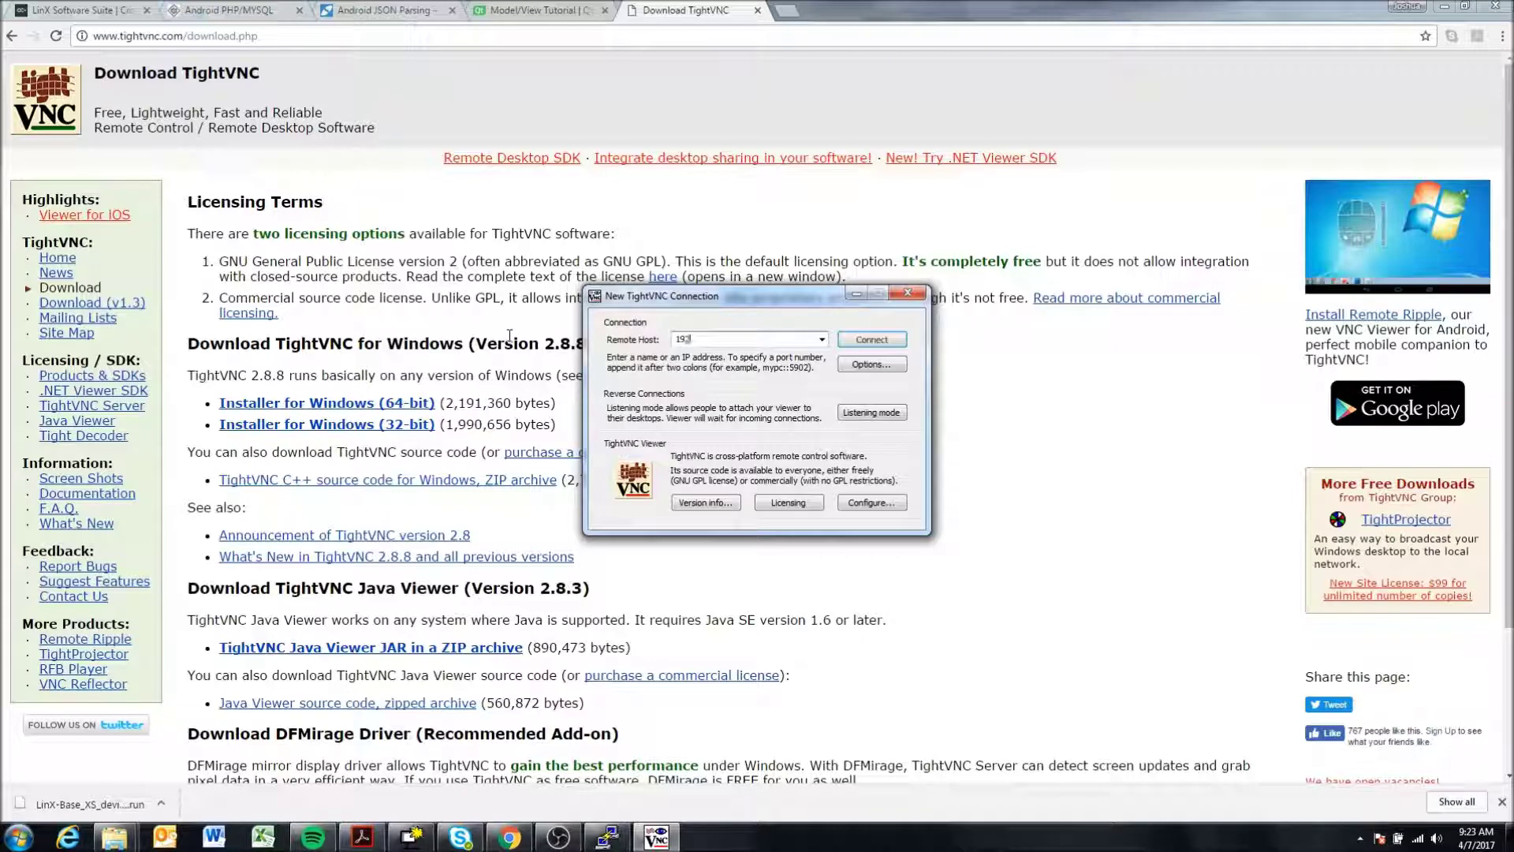
pyautogui.write('.168.')
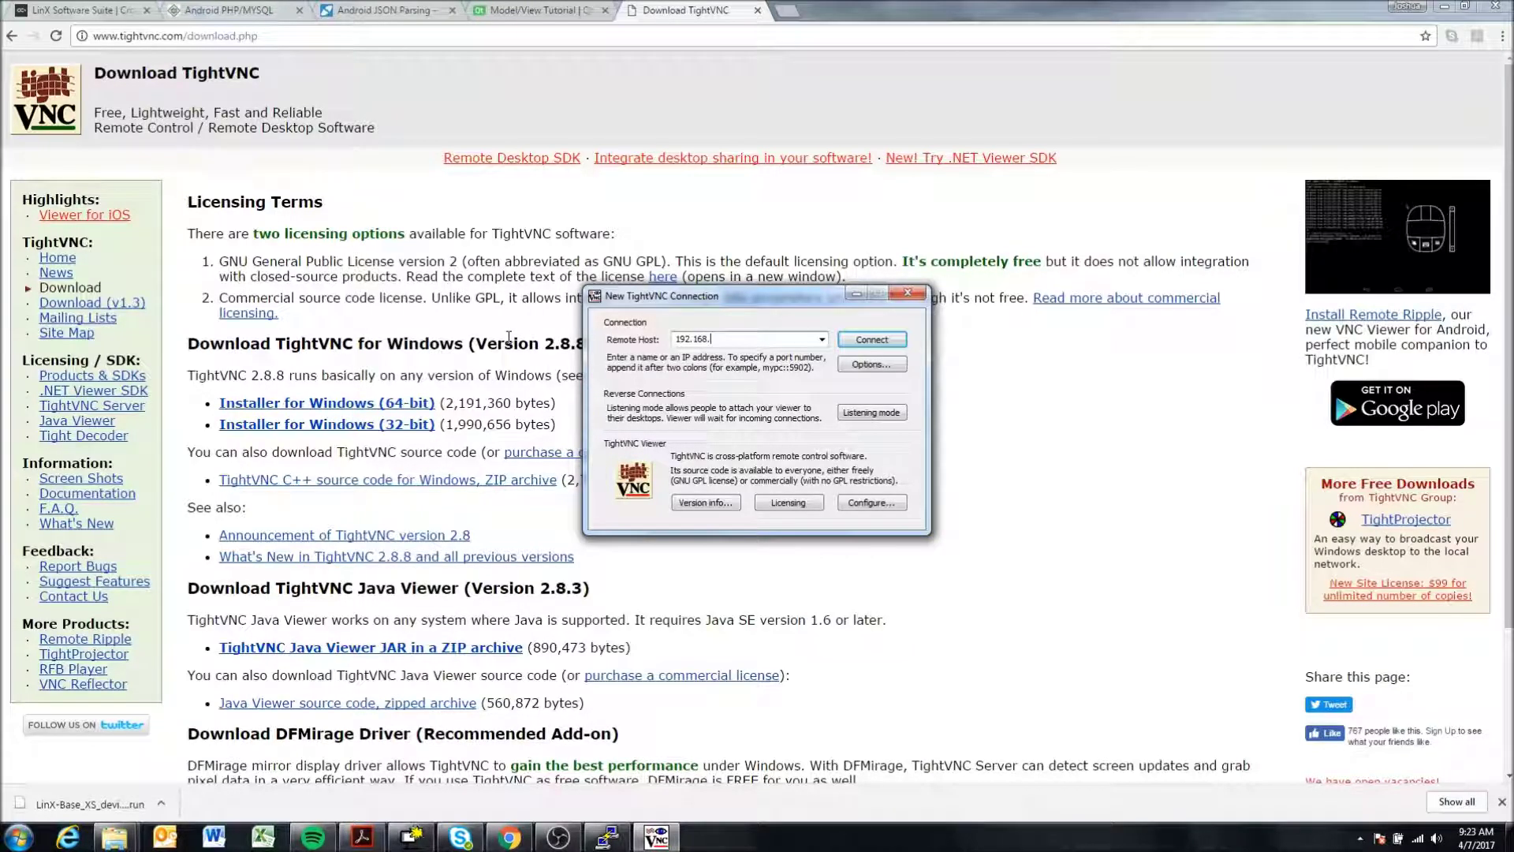
pyautogui.write('0.4')
pyautogui.click(871, 339)
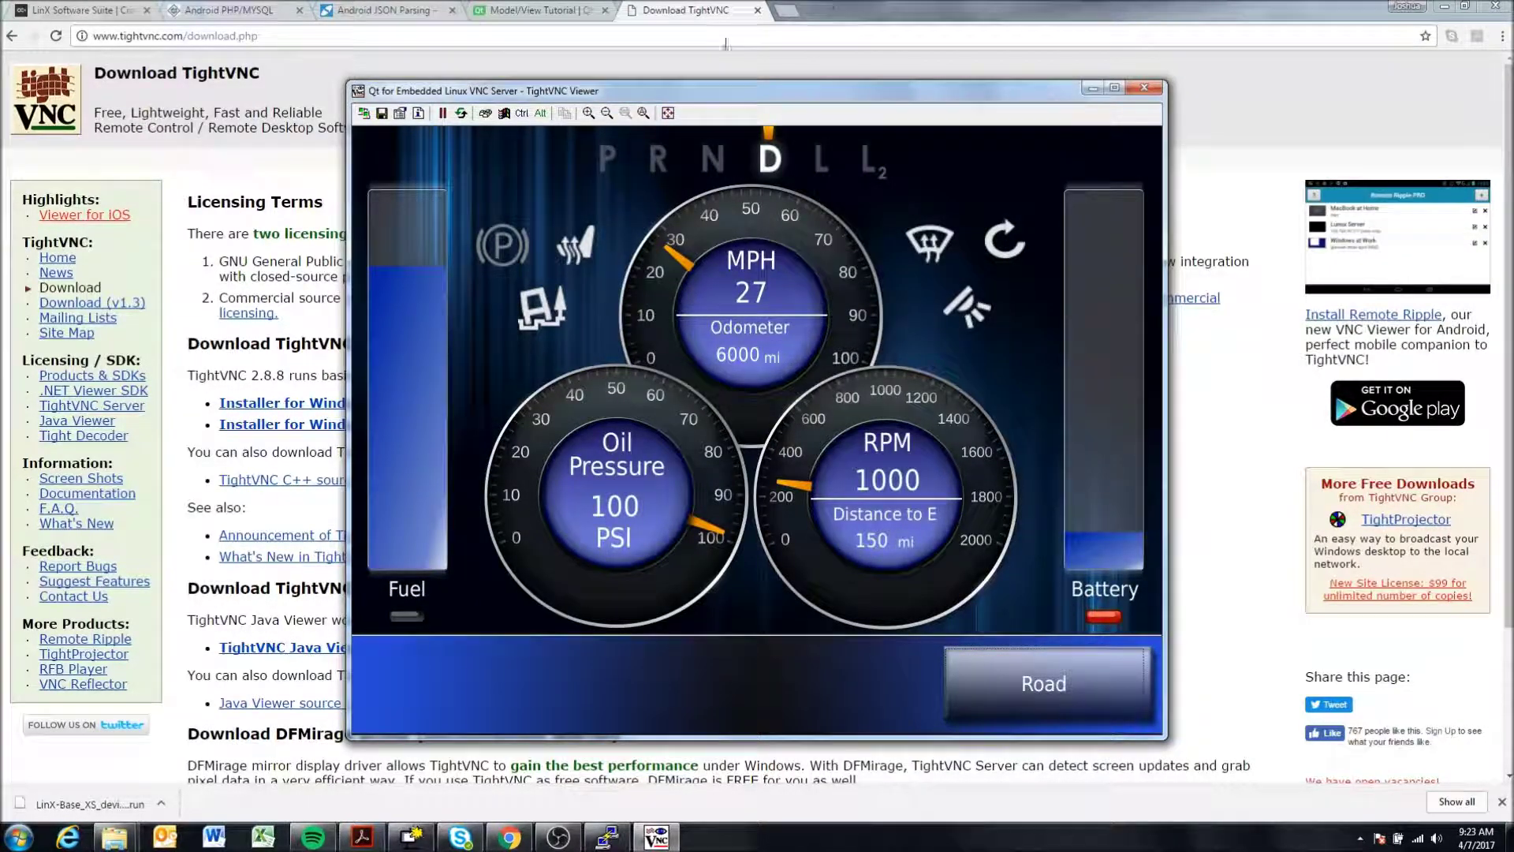
# - Nudge the viewer window left and switch the mirrored dashboard from Road to Settings
pyautogui.moveTo(731, 93); pyautogui.dragTo(685, 87)
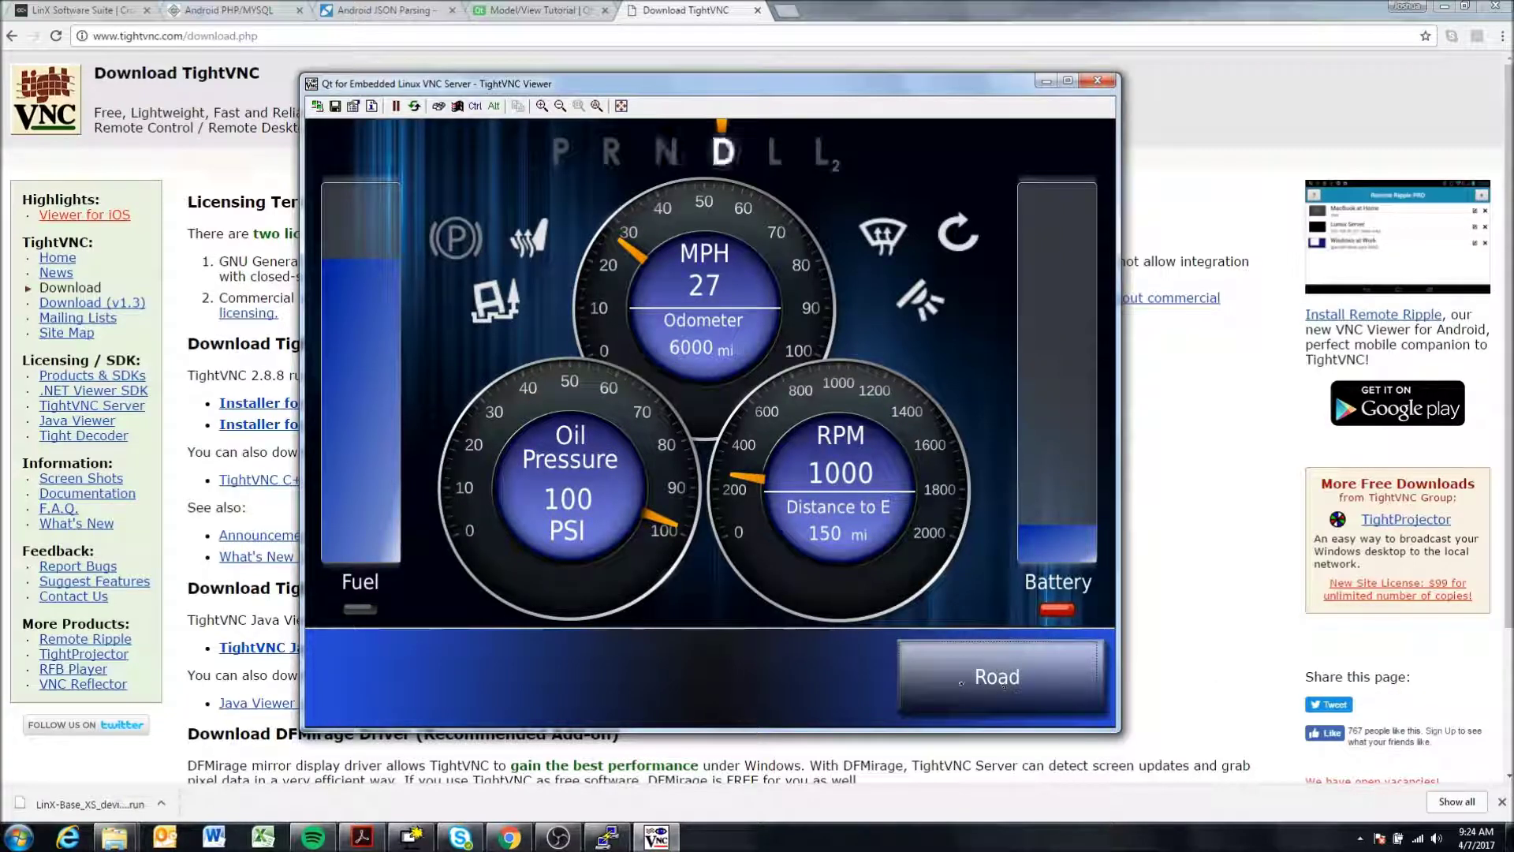
pyautogui.click(967, 676)
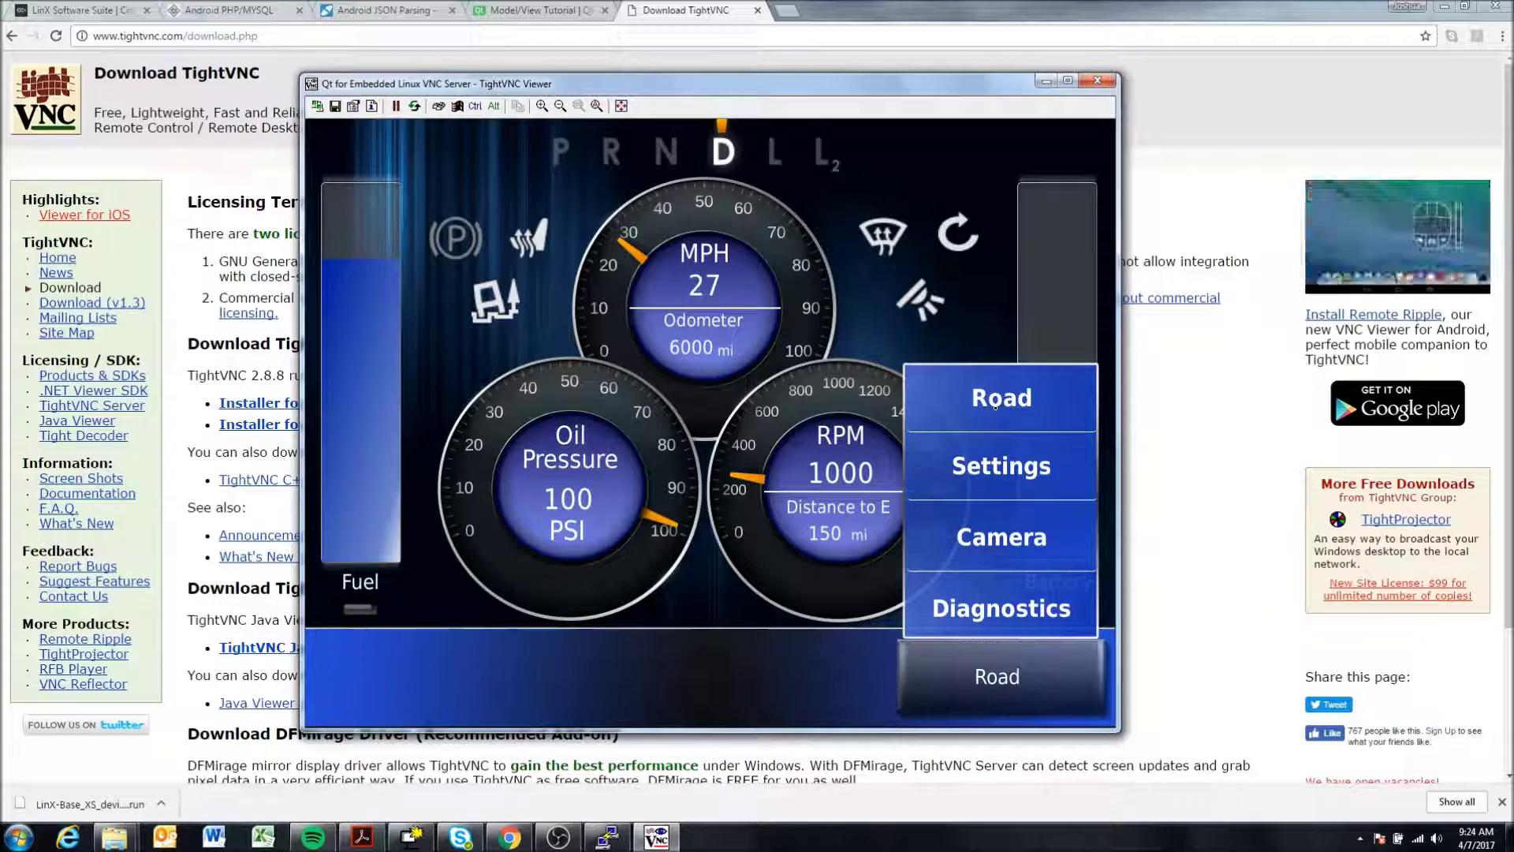
pyautogui.click(1041, 473)
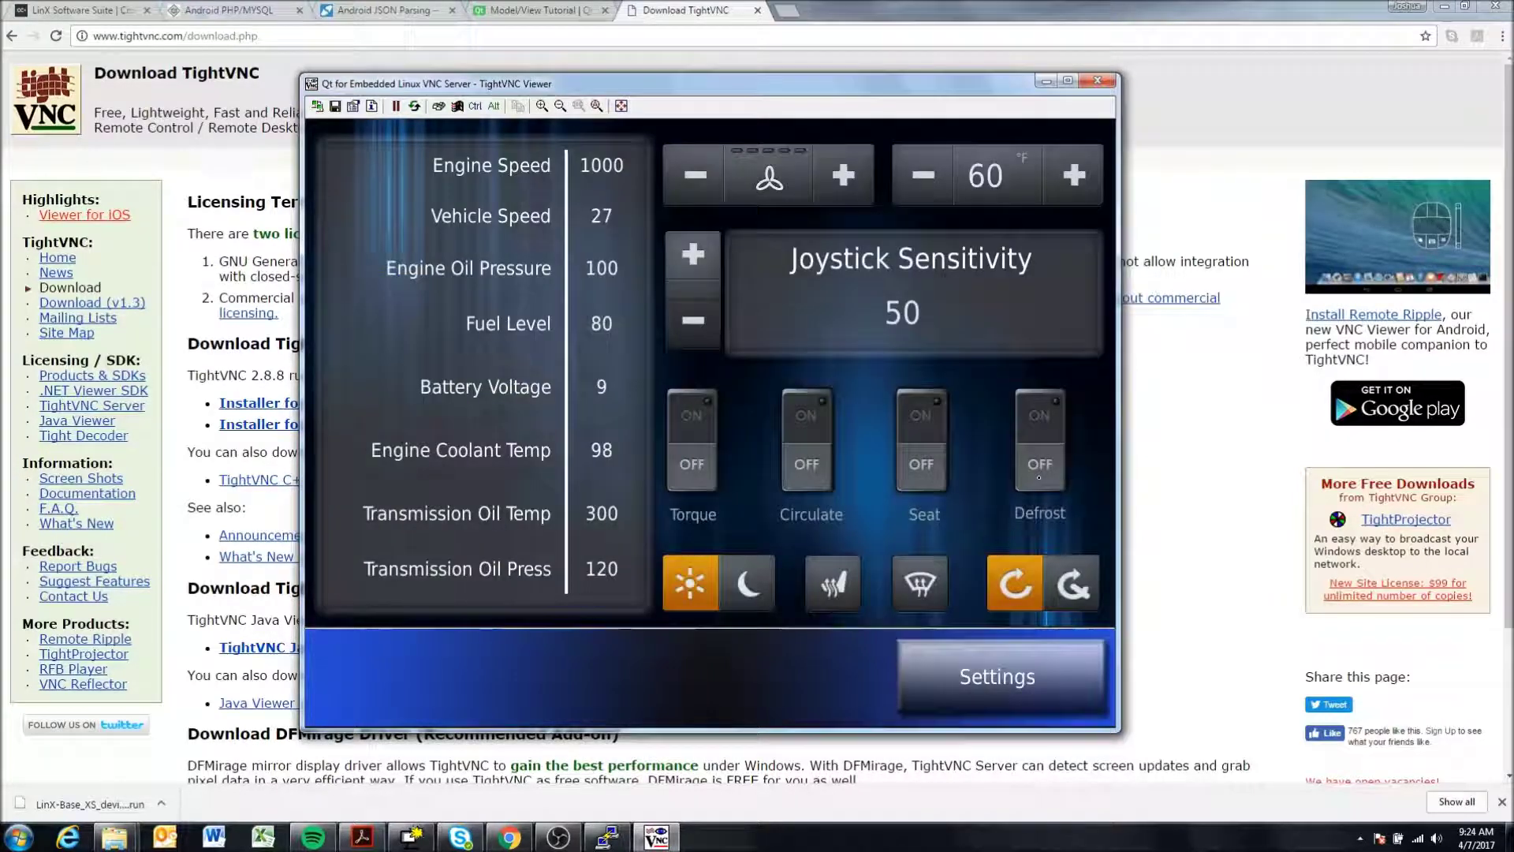
# - Turn the Torque and Seat switches on and open the dashboard's screen list
pyautogui.click(692, 426)
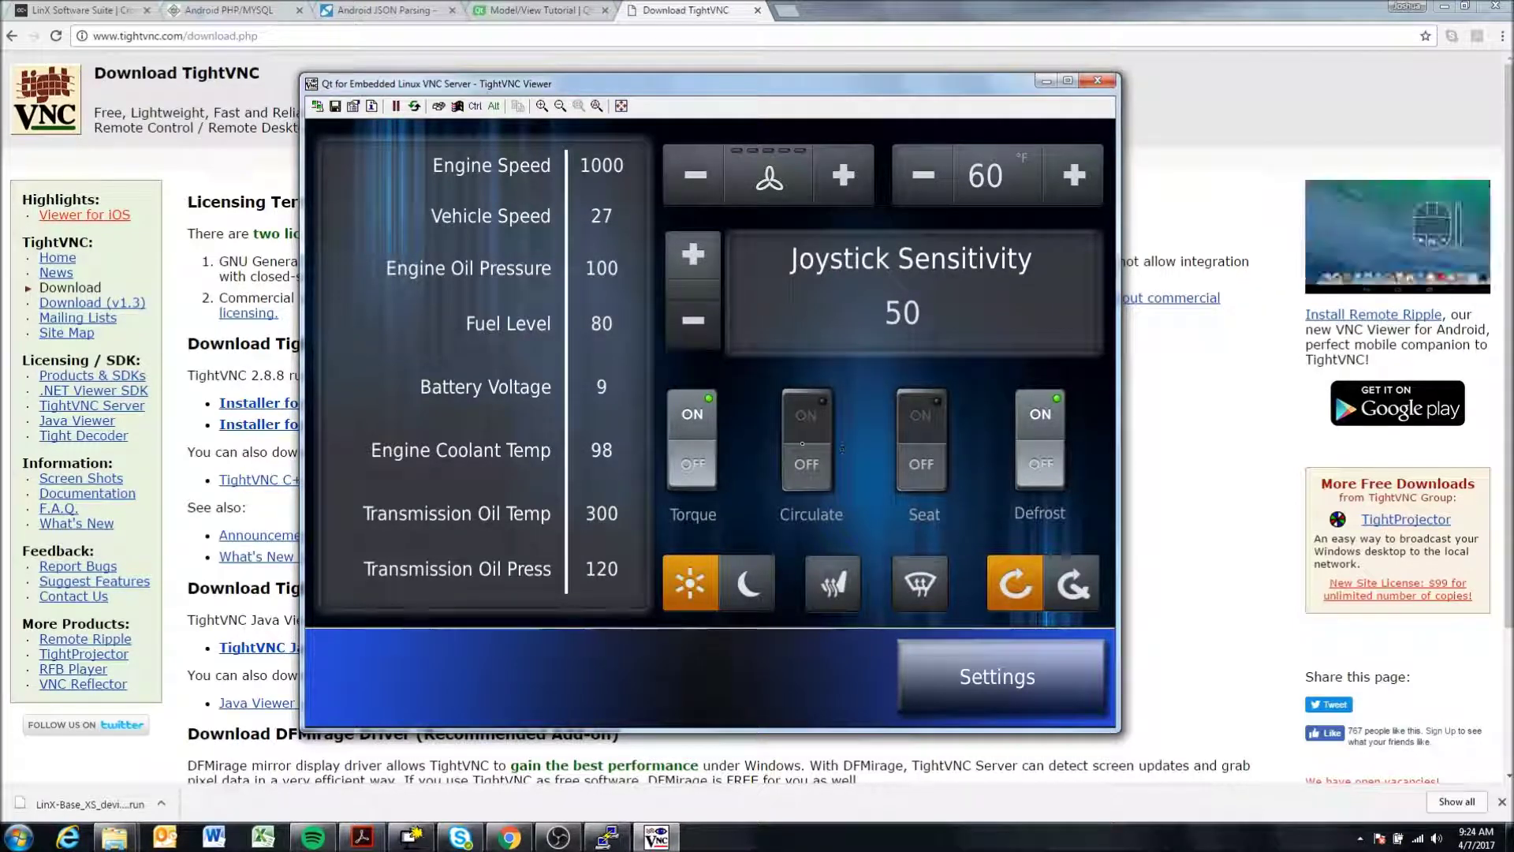
pyautogui.click(936, 440)
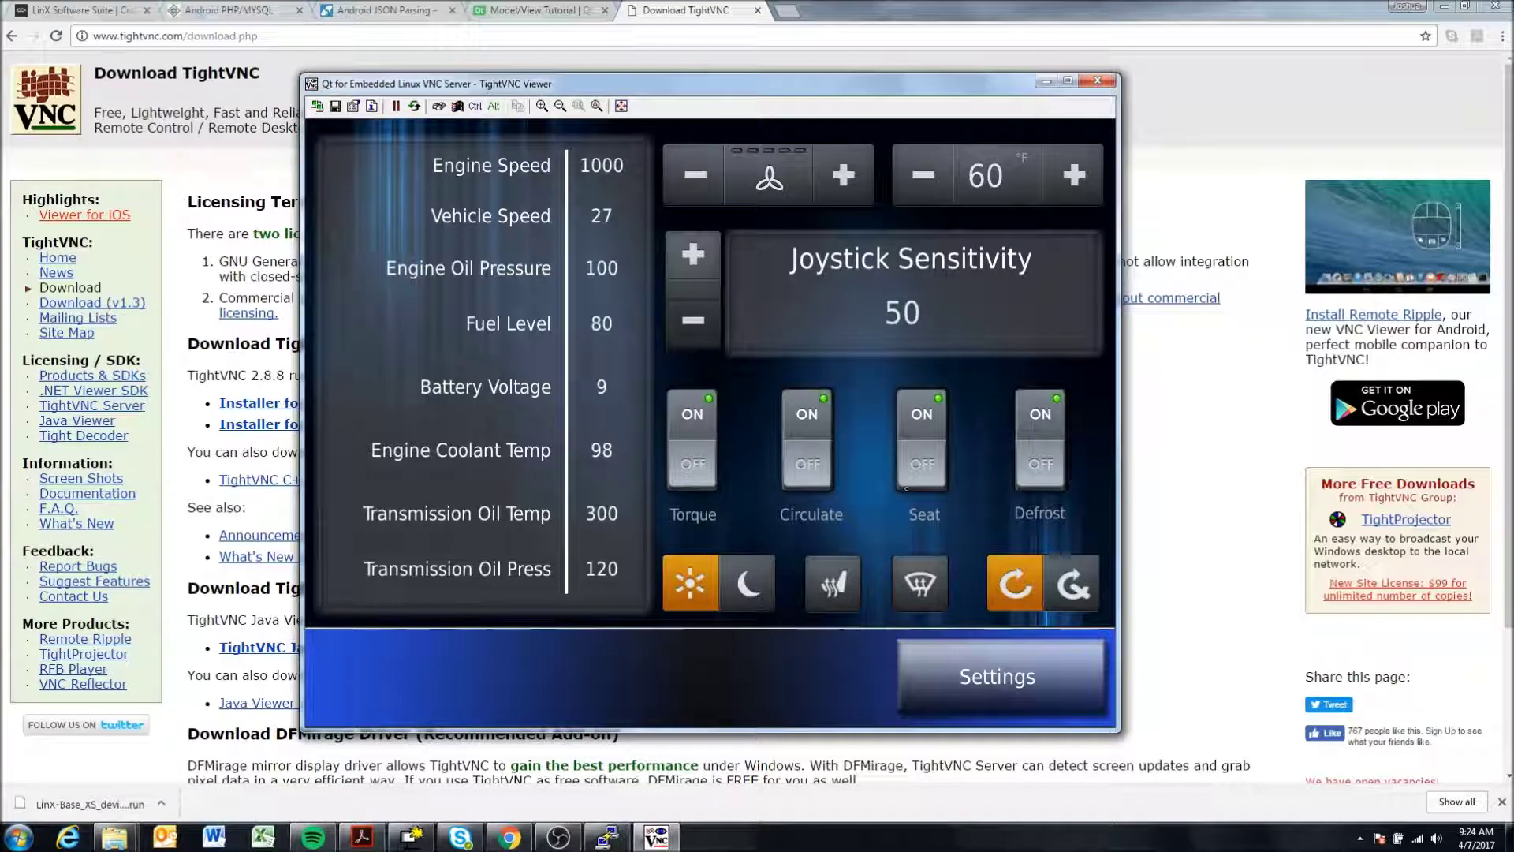
pyautogui.click(1010, 675)
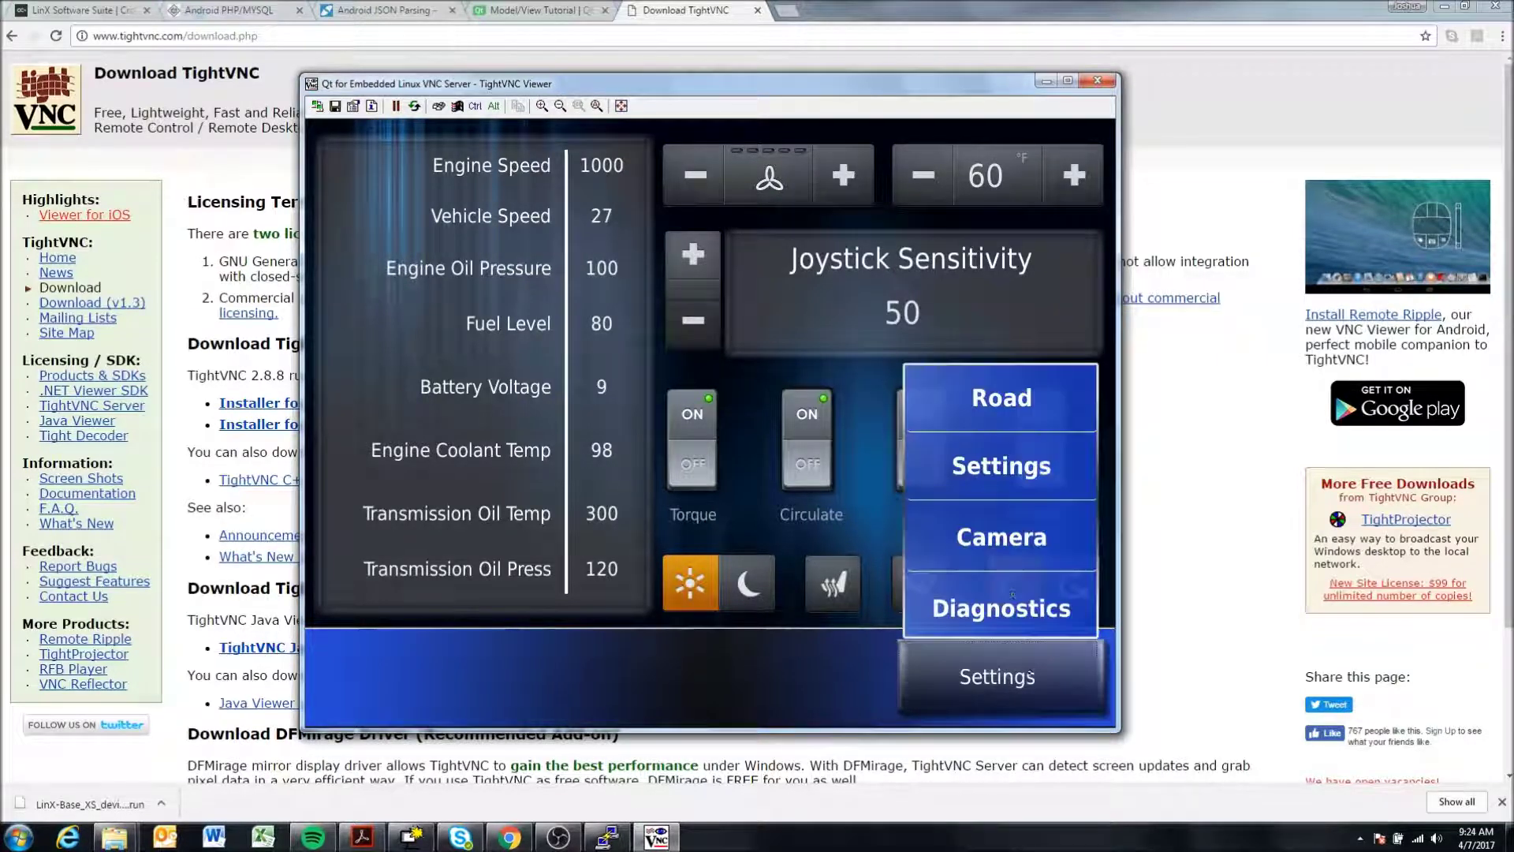
# - Show the Camera screen, then Diagnostics, and return to PuTTY with Alt+Tab
pyautogui.click(1002, 539)
pyautogui.click(995, 676)
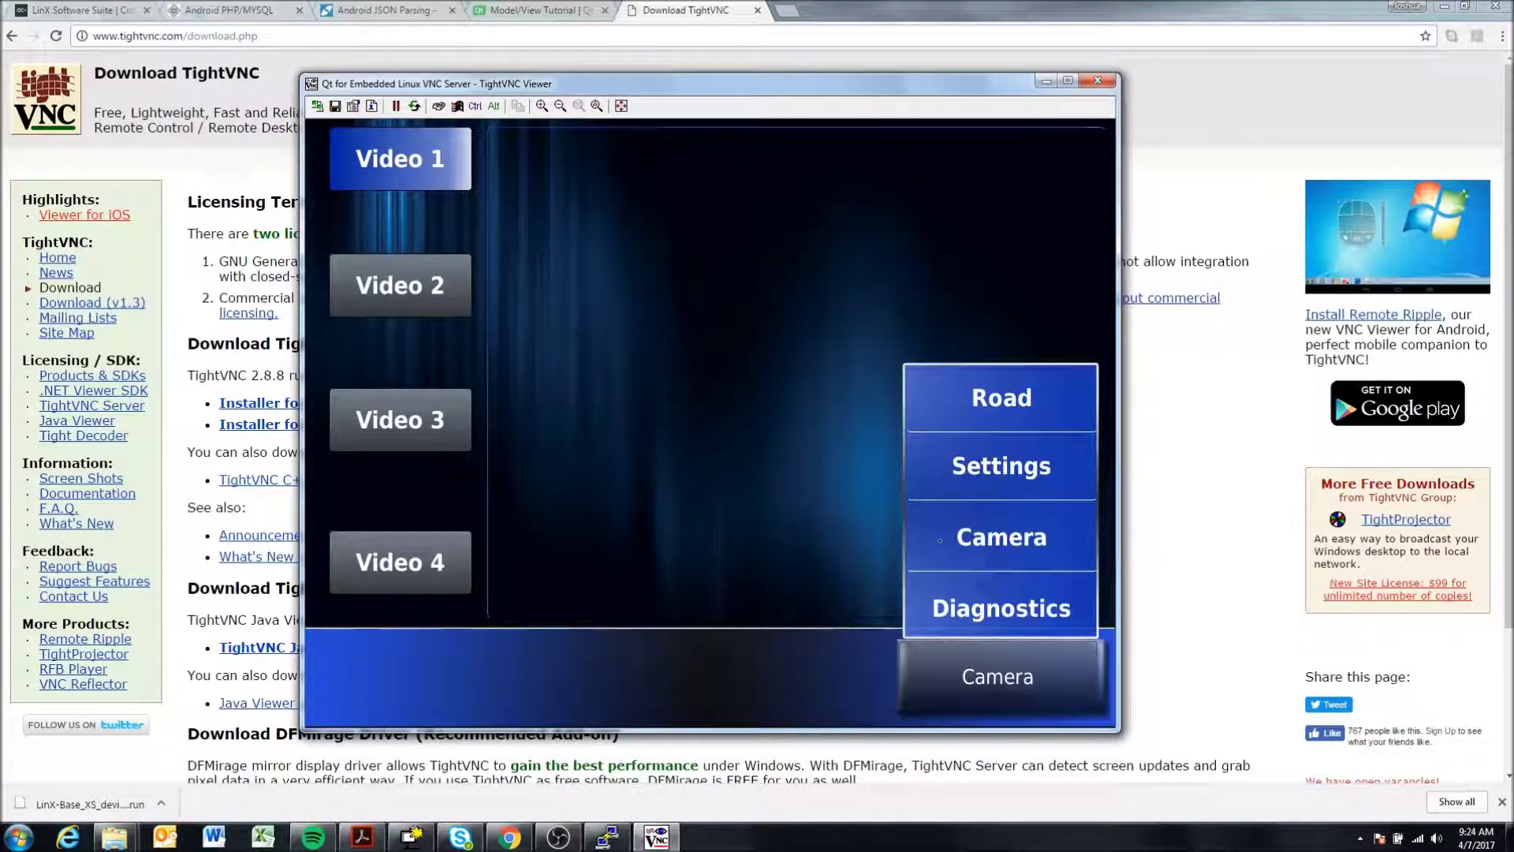
pyautogui.click(956, 599)
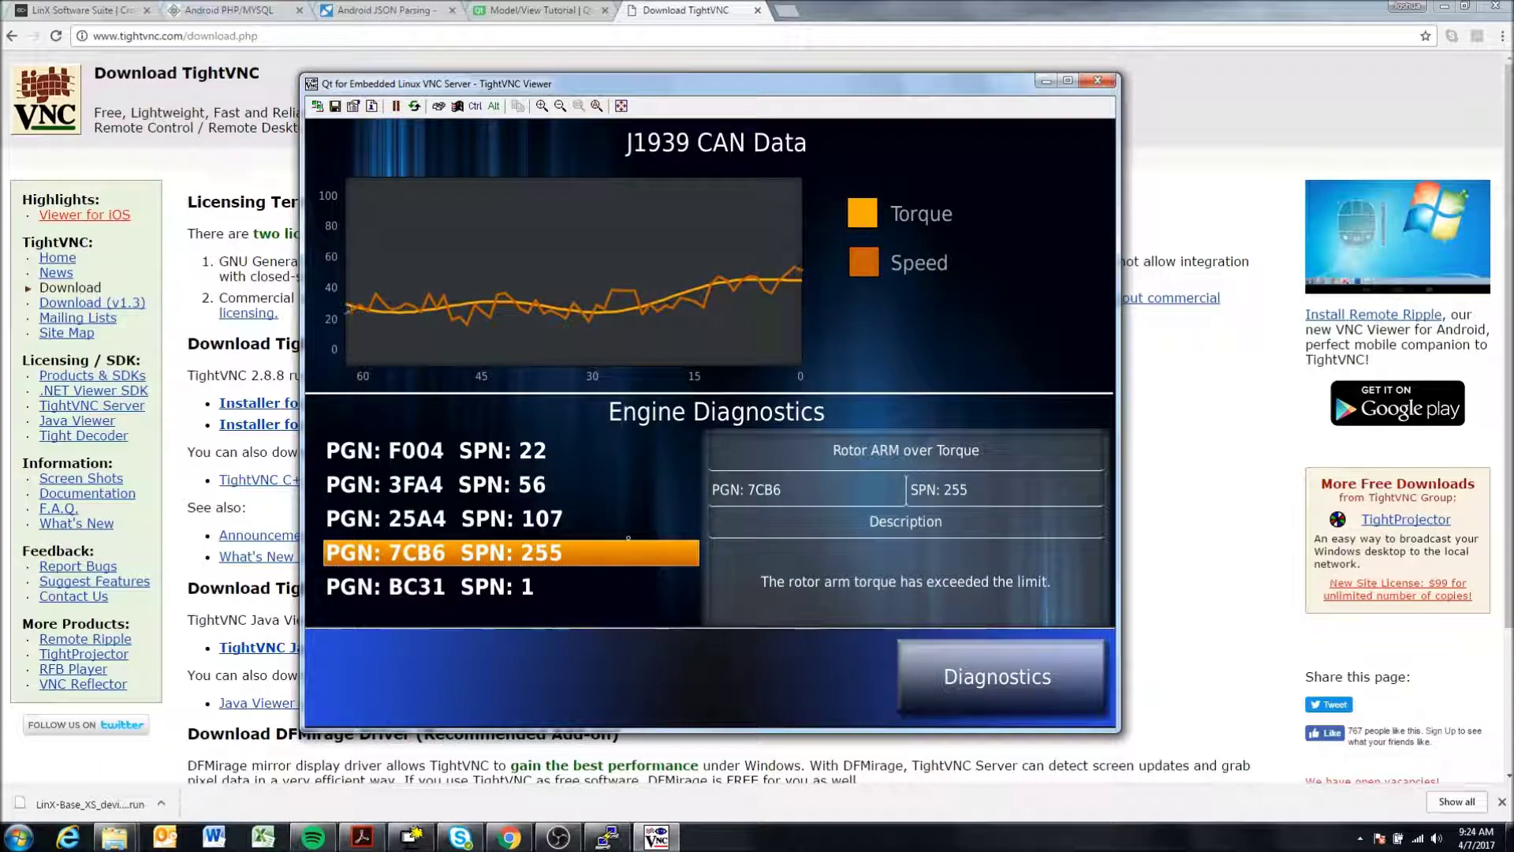
pyautogui.hotkey('alt', 'Tab')
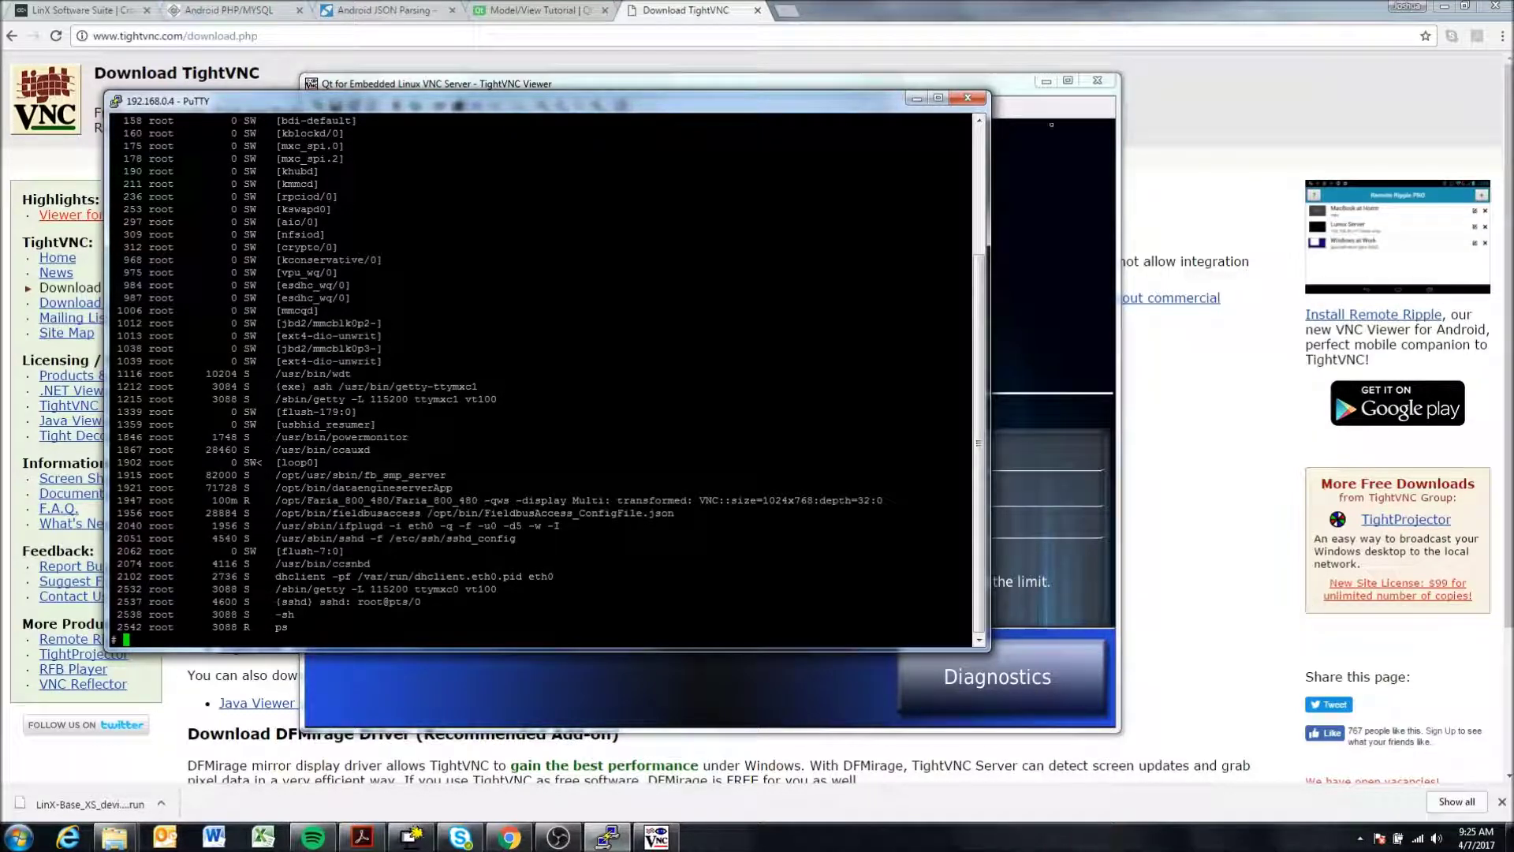
# - Alternate between TightVNC Viewer and PuTTY, finishing with the Engine Diagnostics dashboard in front
pyautogui.click(1010, 93)
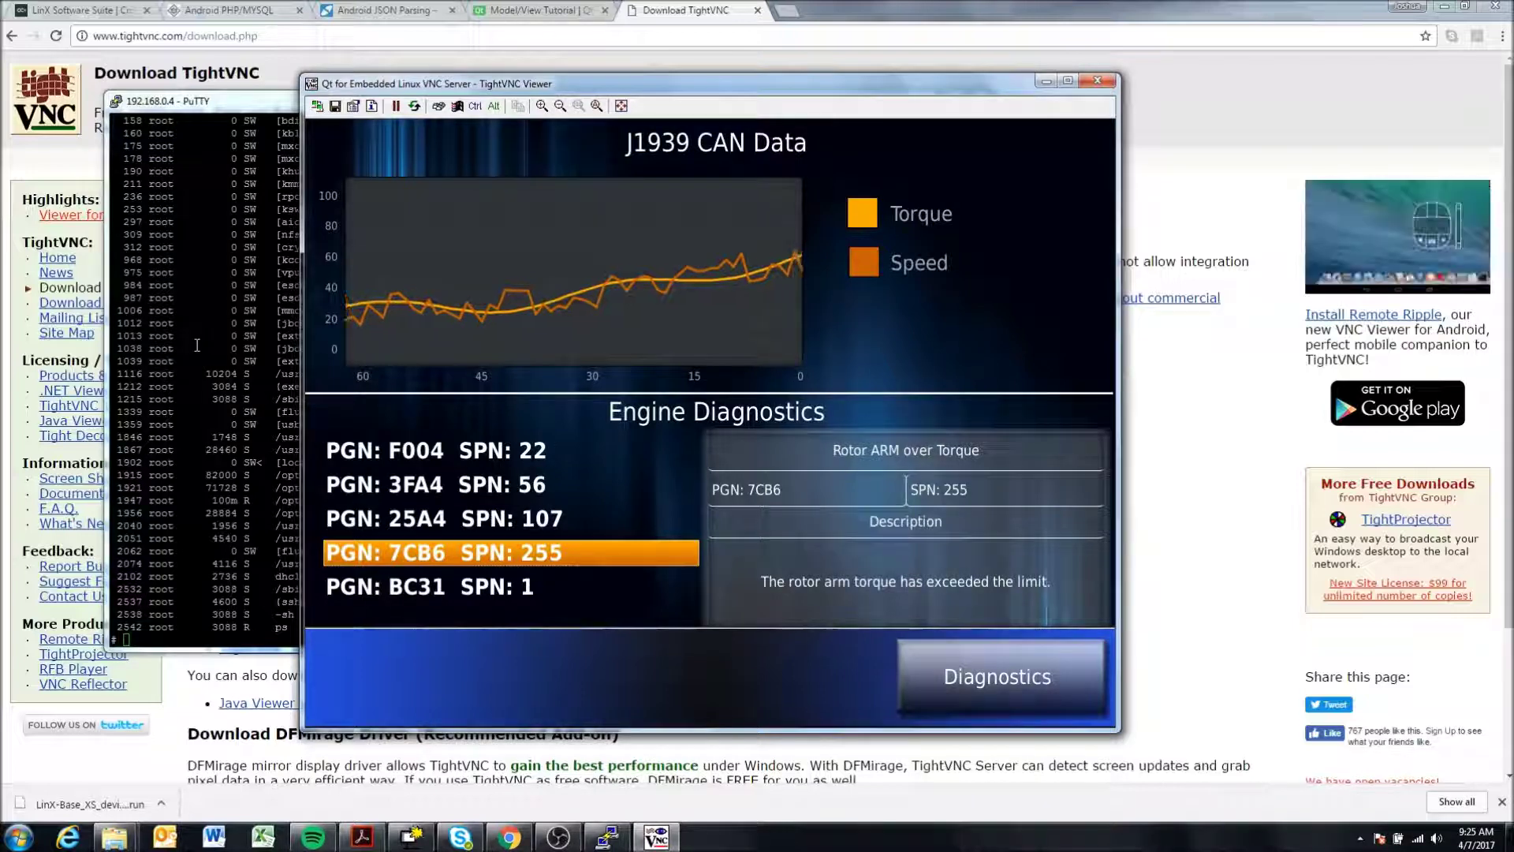
pyautogui.click(197, 345)
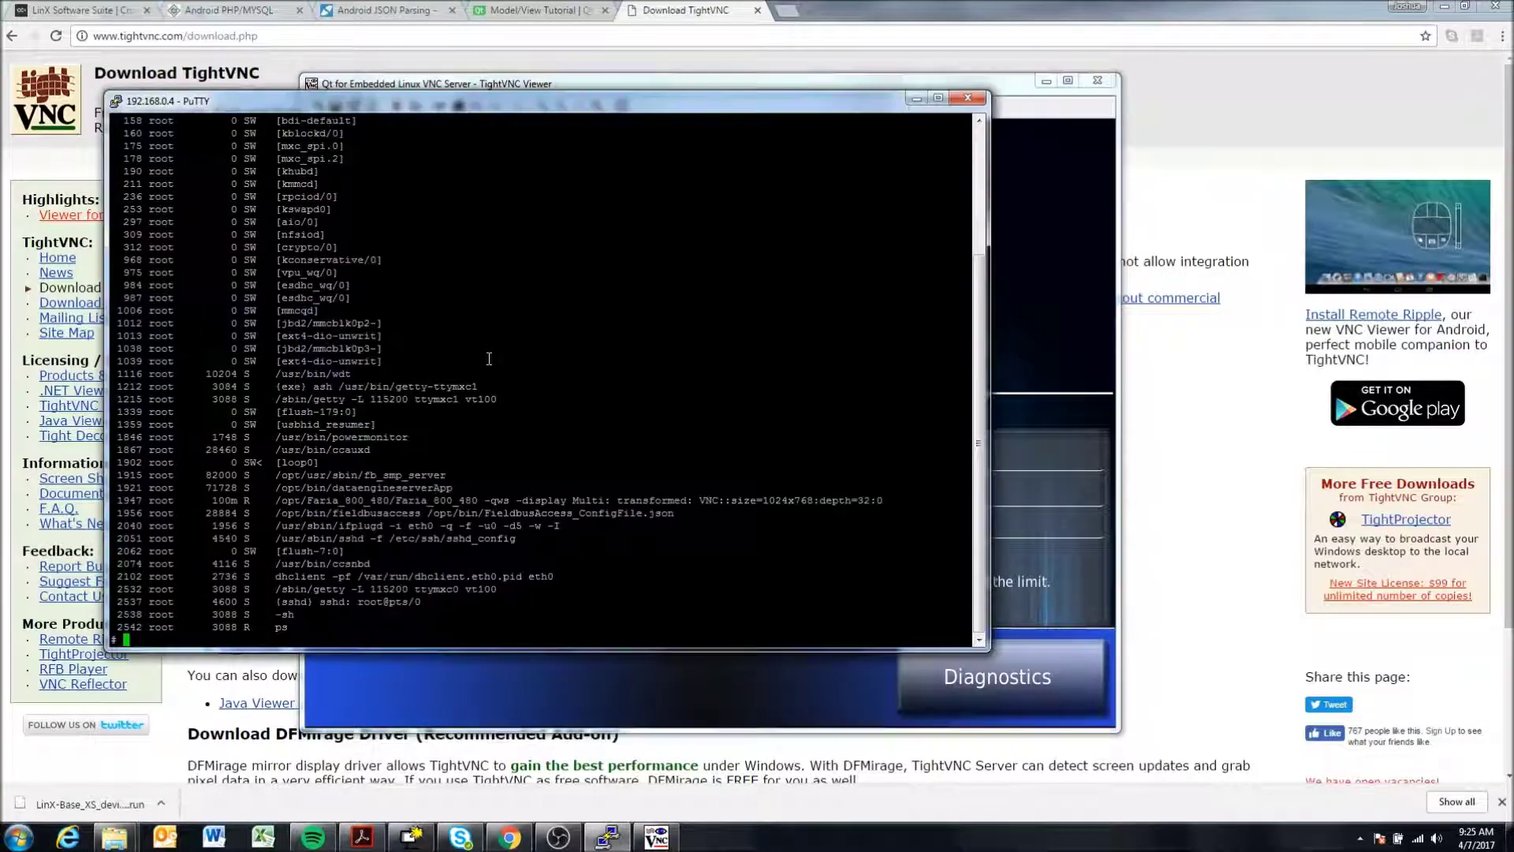
pyautogui.click(1017, 94)
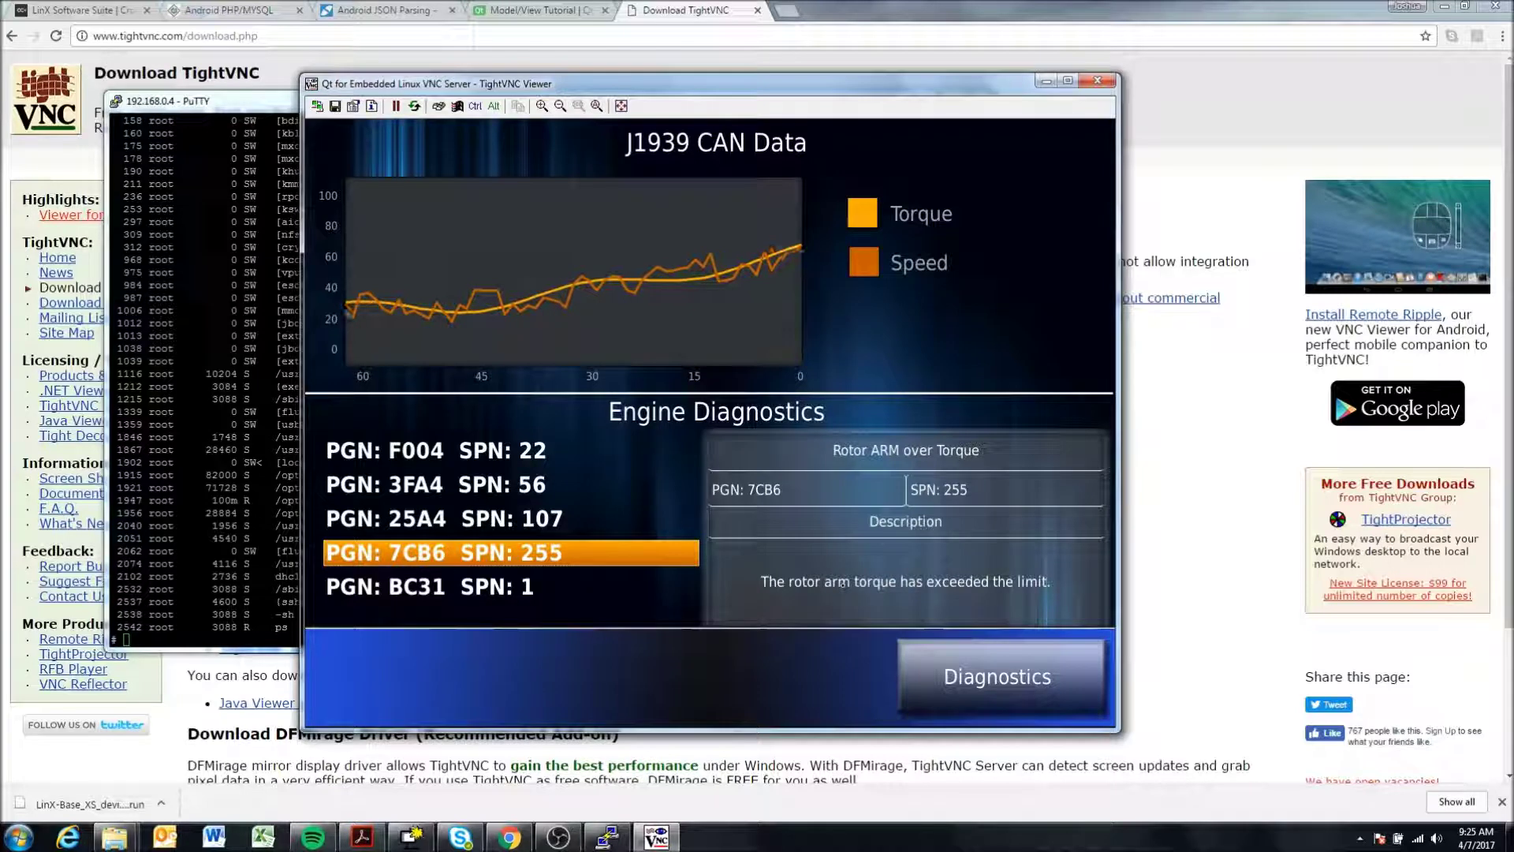